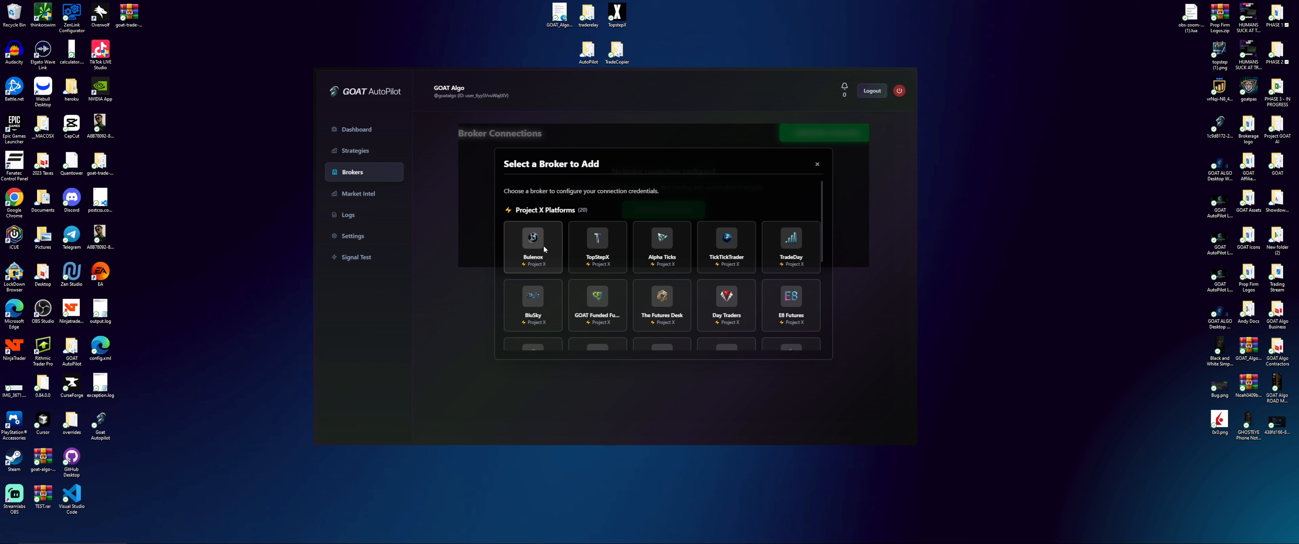
Scroll the broker grid back to the Project X platforms, including Bulenox and TopStepX
scroll(543, 245, down, 3)
scroll(545, 282, up, 2)
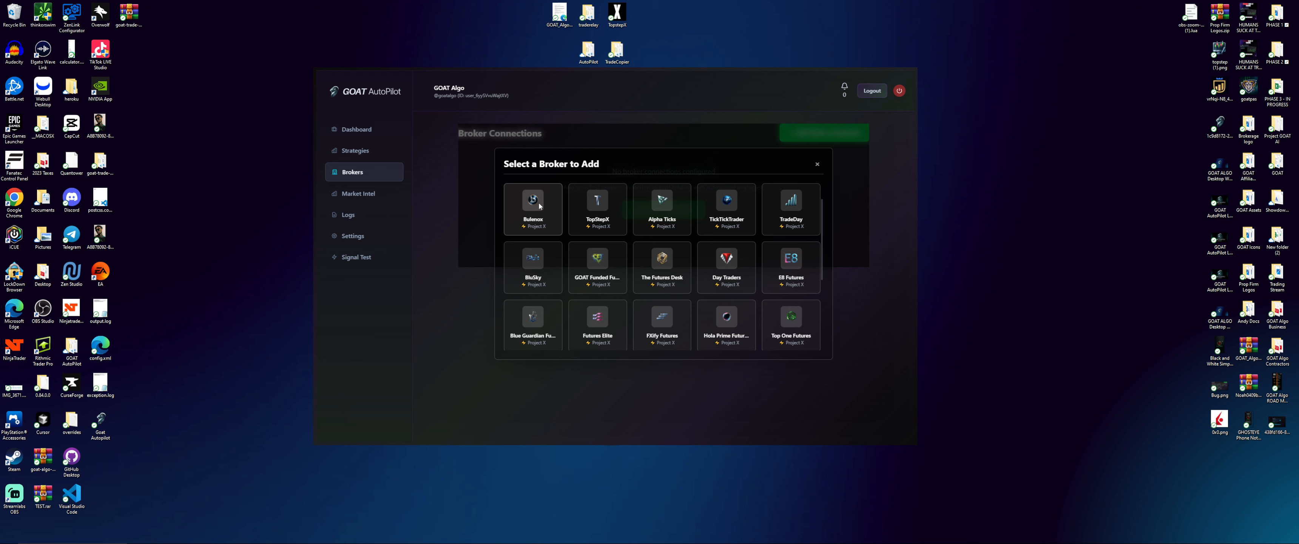
Add a Bulenox connection with the account username and password, and save it
click(540, 205)
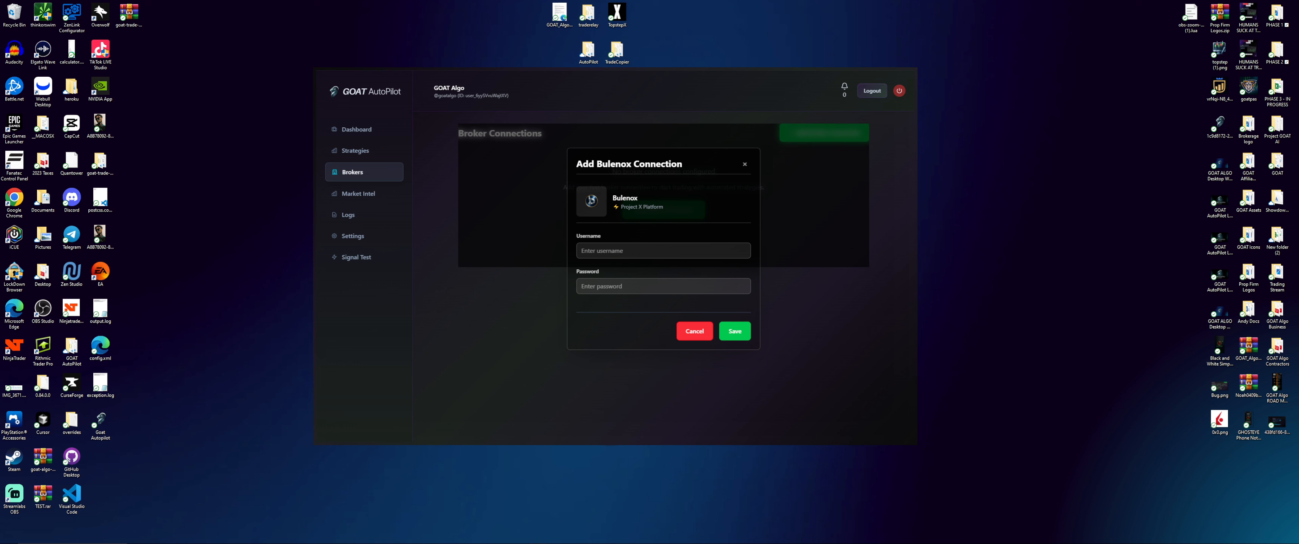
click(600, 255)
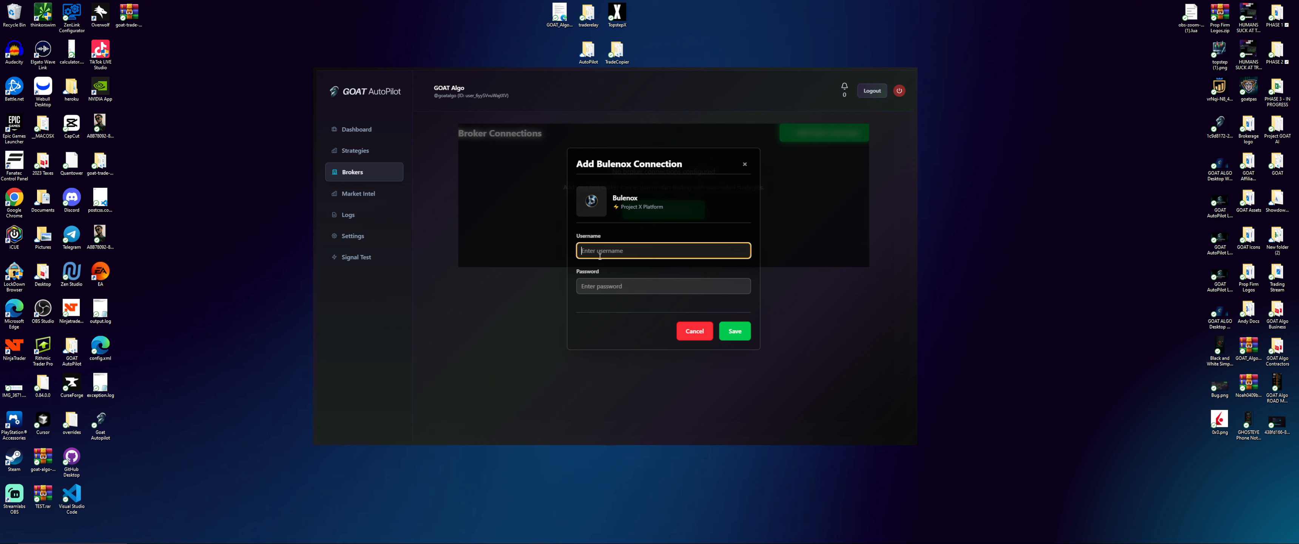
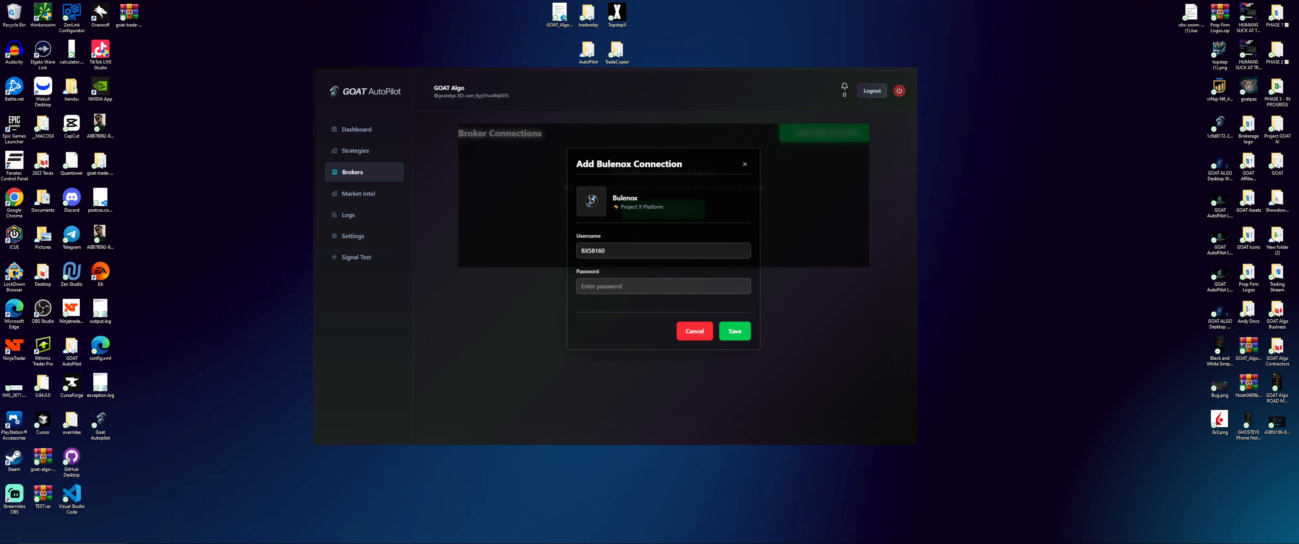
click(666, 287)
key(ctrl+v)
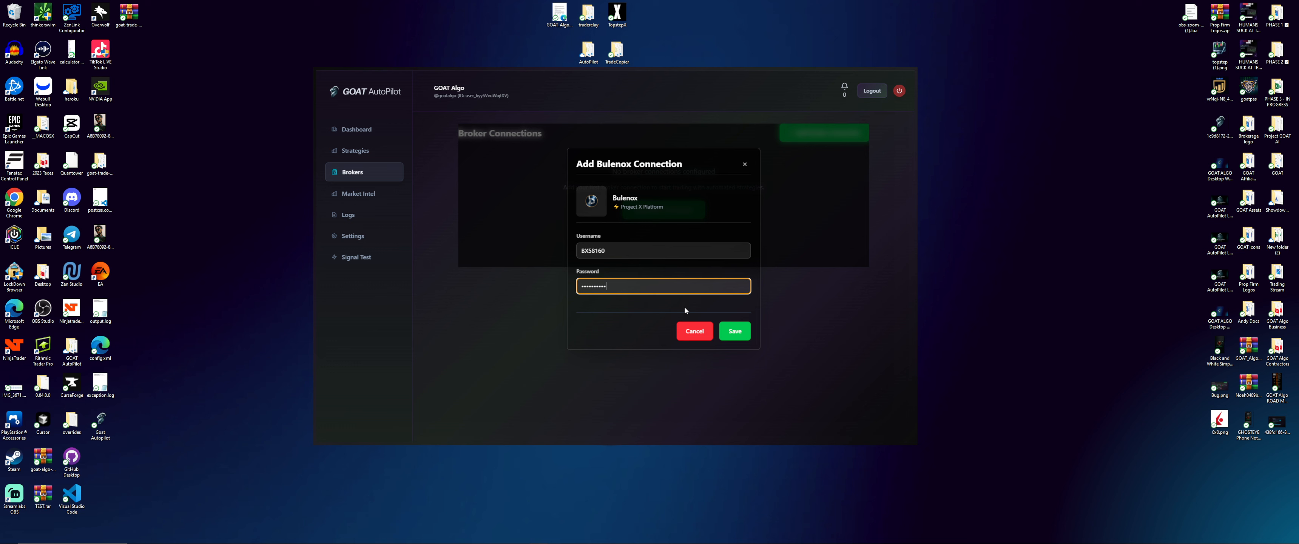
click(737, 330)
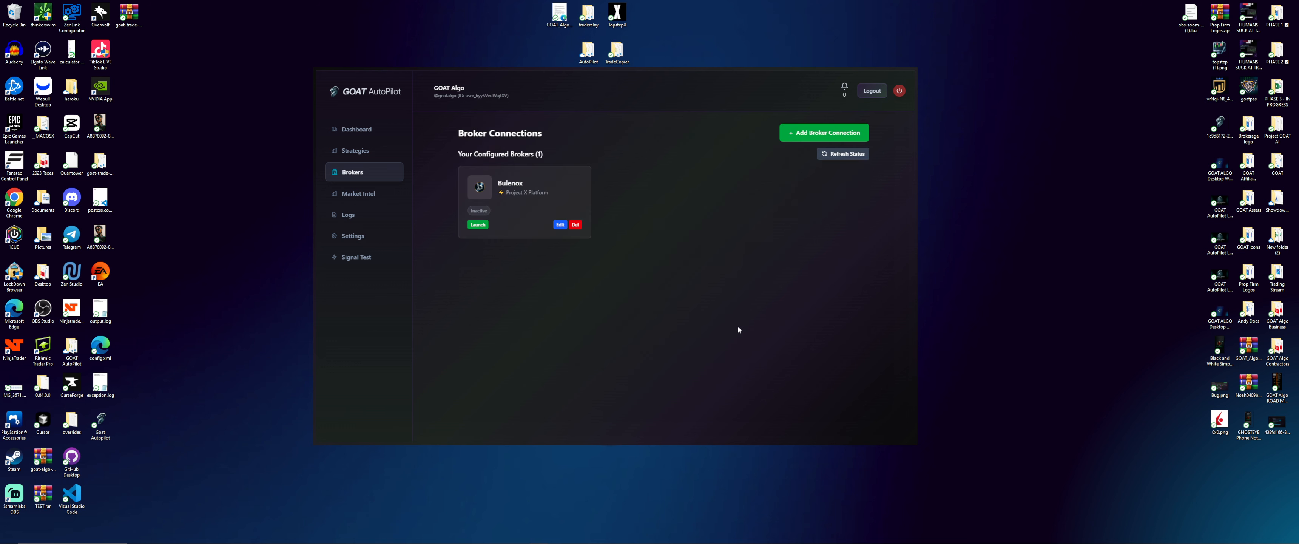
Set the Bulenox connection active, launch it, and go to the Strategy Manager
click(481, 212)
click(478, 224)
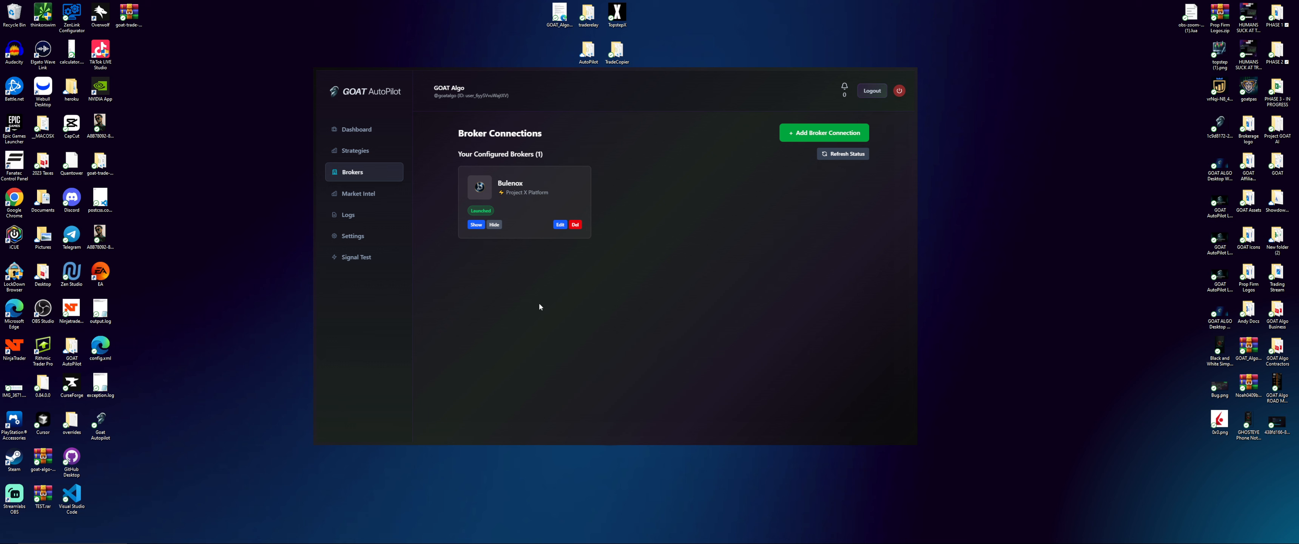
click(361, 152)
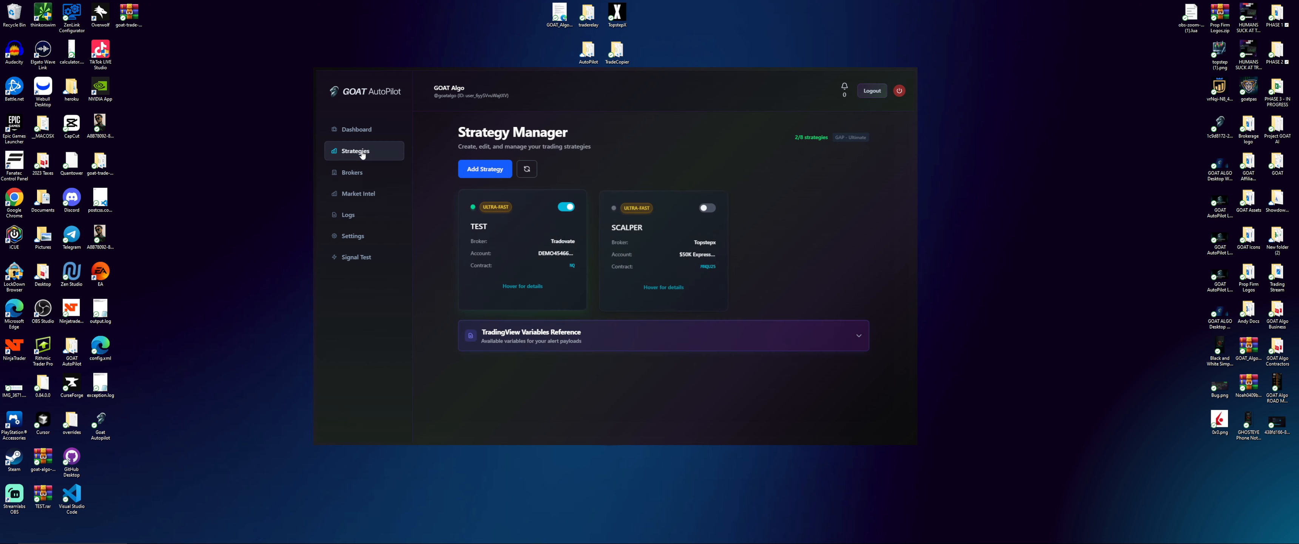
Start a new strategy named 'AK SNIPER RAPIDFIRE' with Bulenox as its broker
click(478, 170)
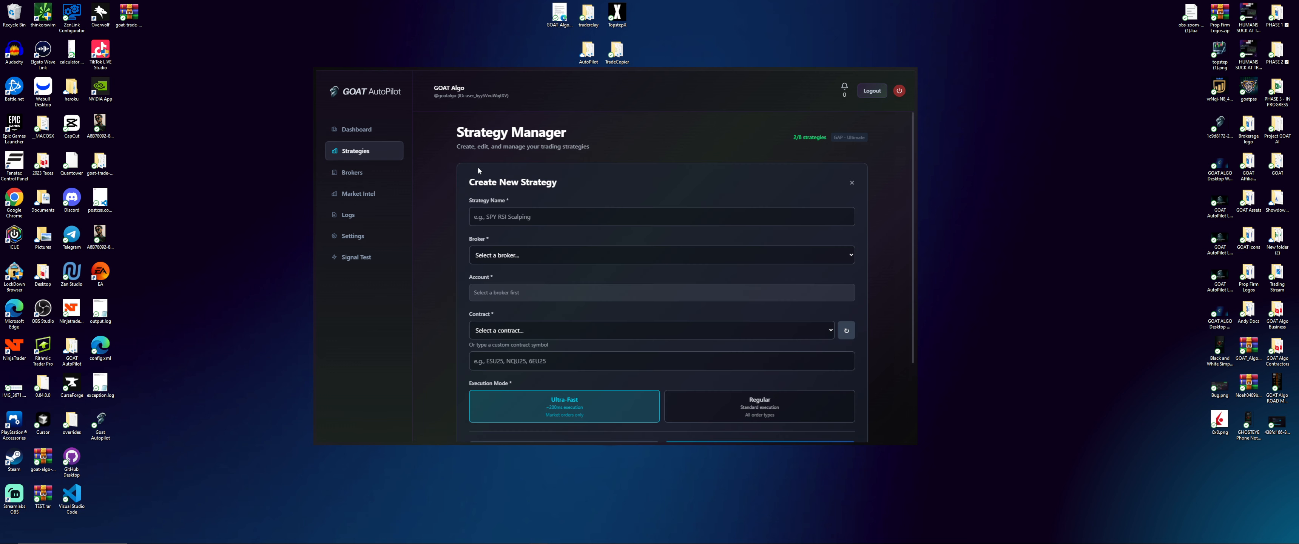
click(492, 218)
text(AK SNIPER)
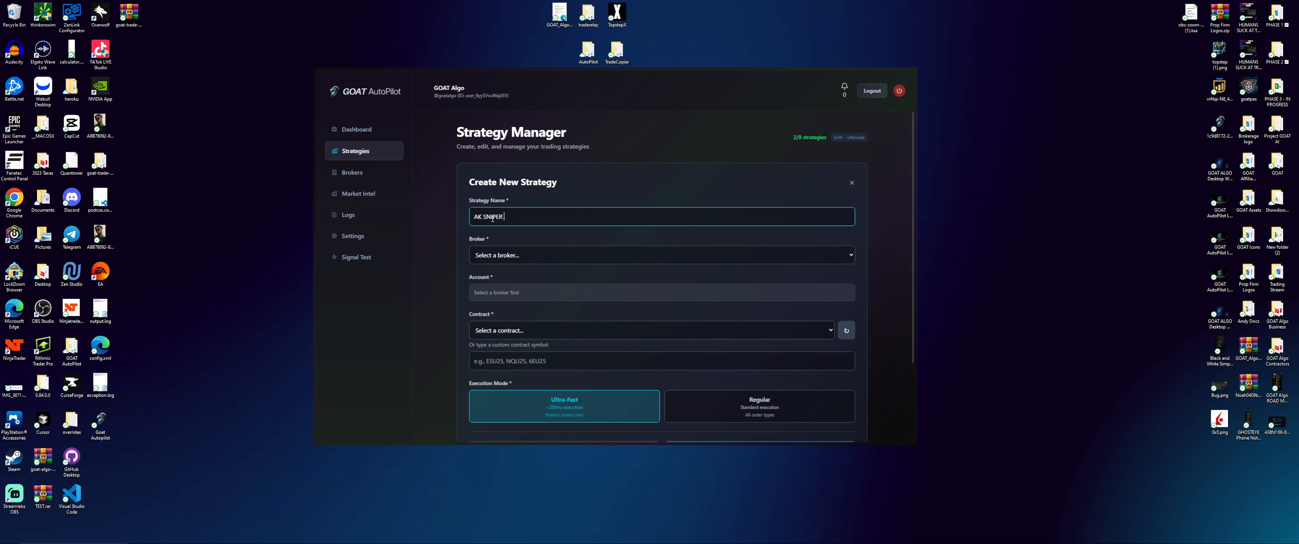
text( RAPIDFIRE)
click(515, 260)
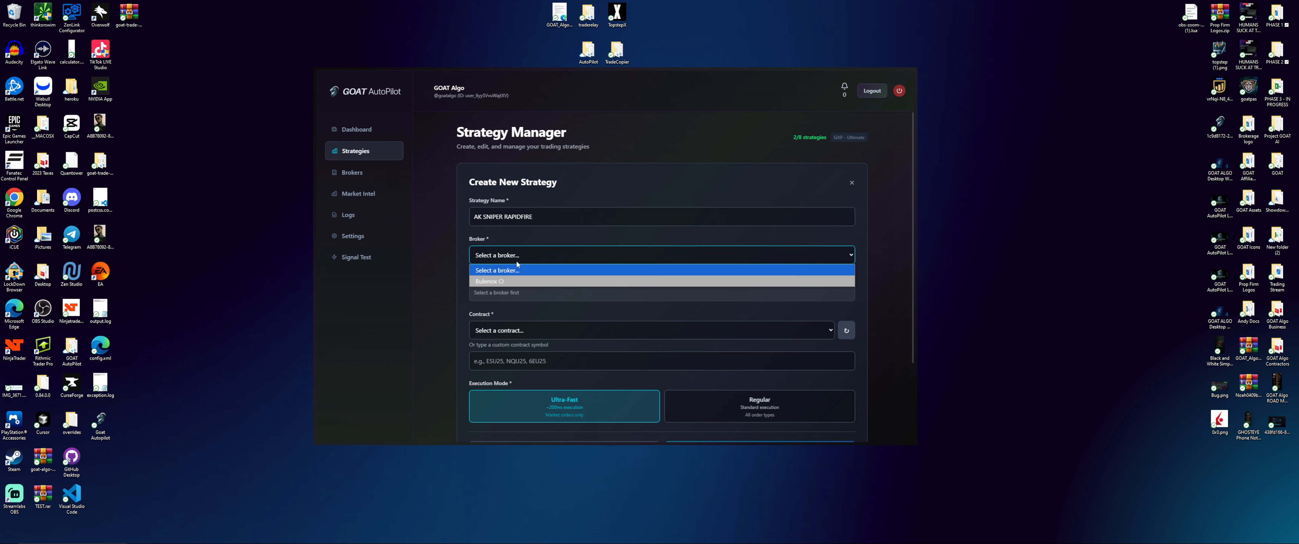
click(513, 280)
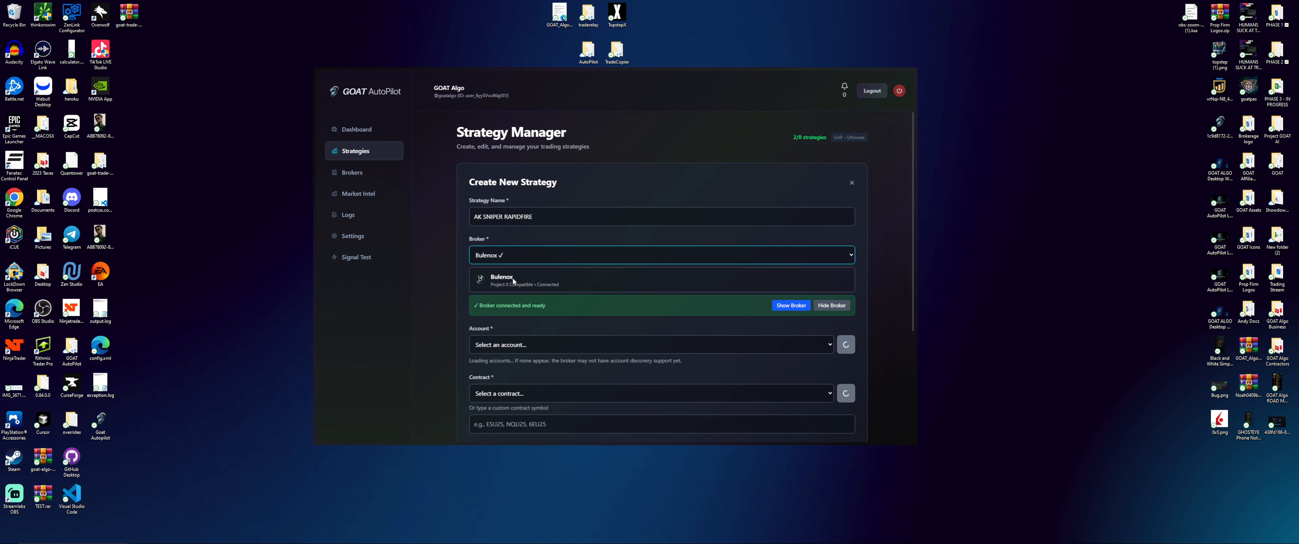
Open Bulenox's trading window, arrange the windows, and choose the Intraday Qual 50K account
click(789, 305)
drag(725, 128, 1138, 21)
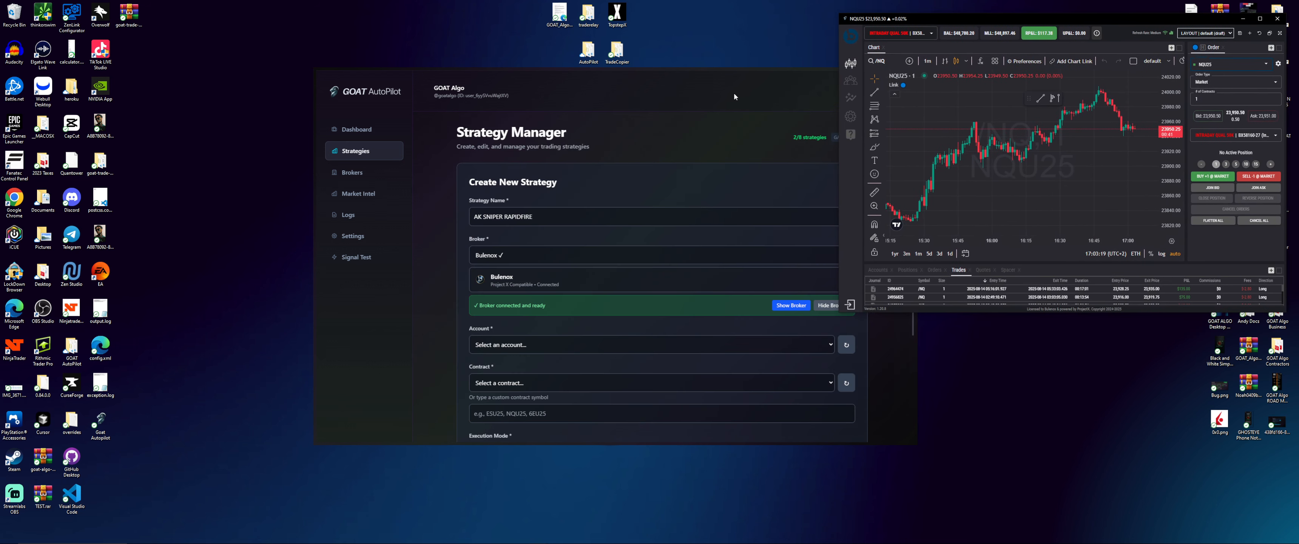
drag(728, 68, 624, 59)
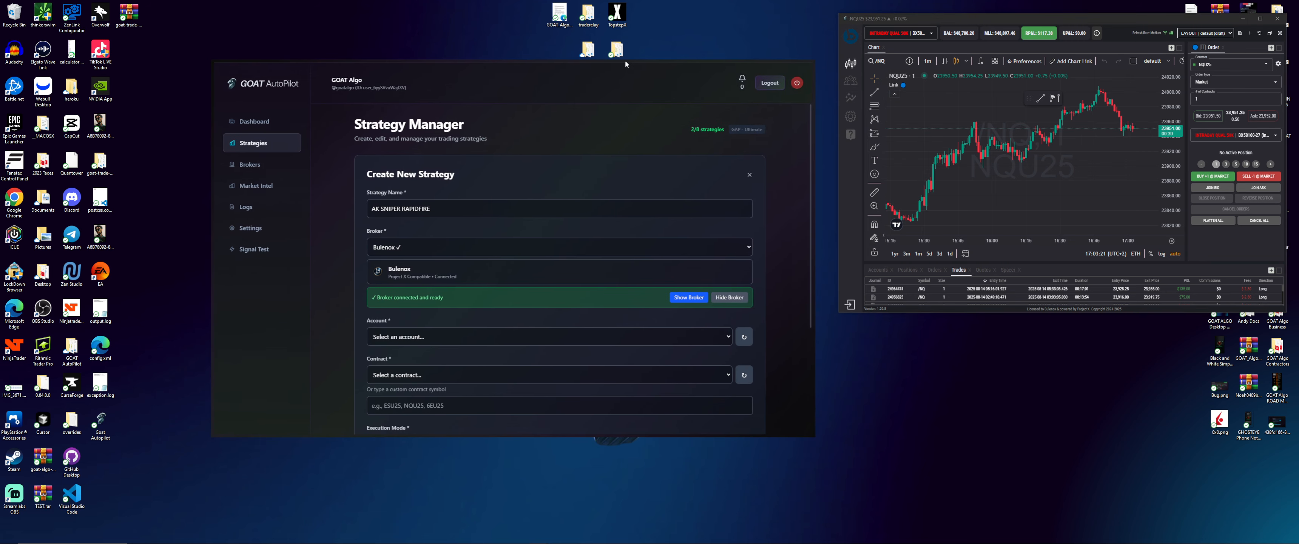
scroll(585, 313, down, 1)
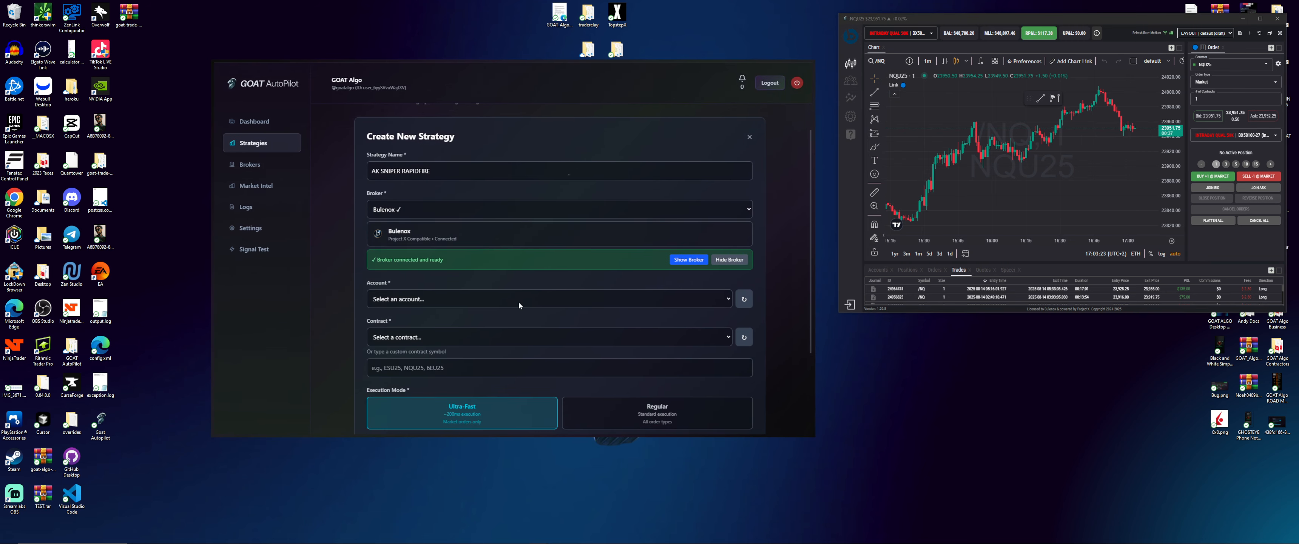
click(592, 300)
click(527, 324)
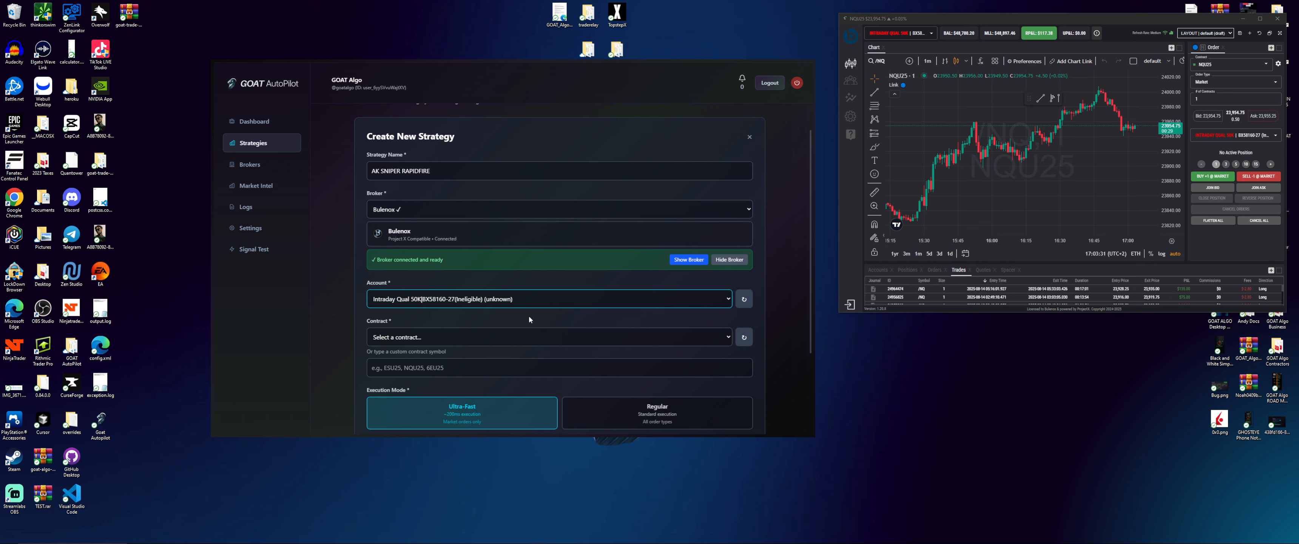
Refresh the available contracts and set the strategy's contract to NQU25
click(678, 332)
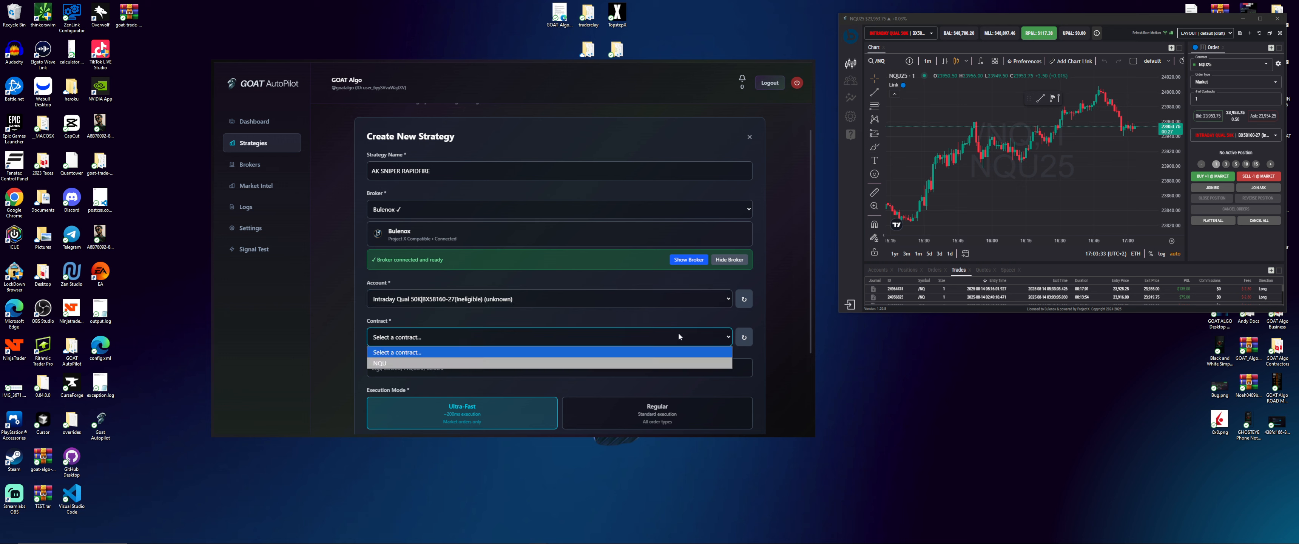
click(744, 337)
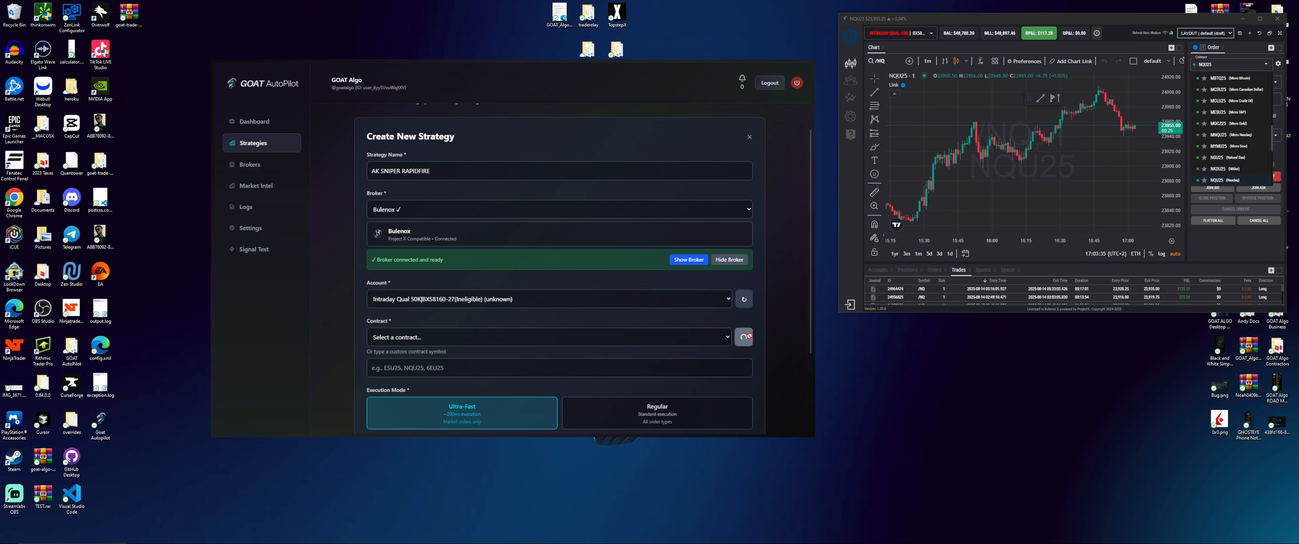
click(536, 337)
scroll(491, 272, down, 20)
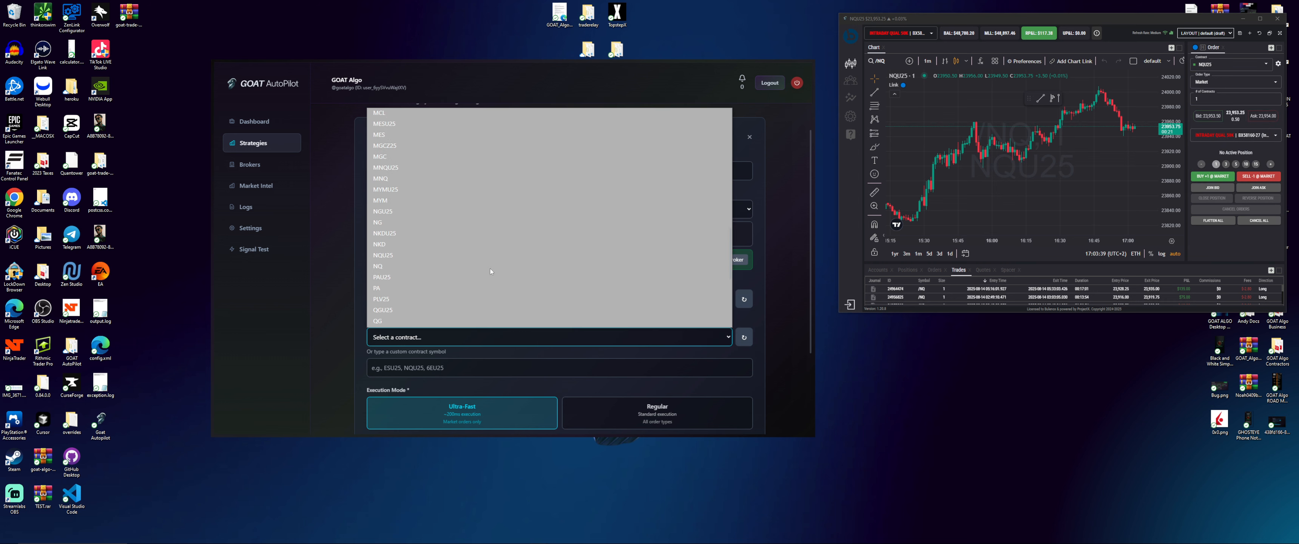
scroll(492, 272, up, 10)
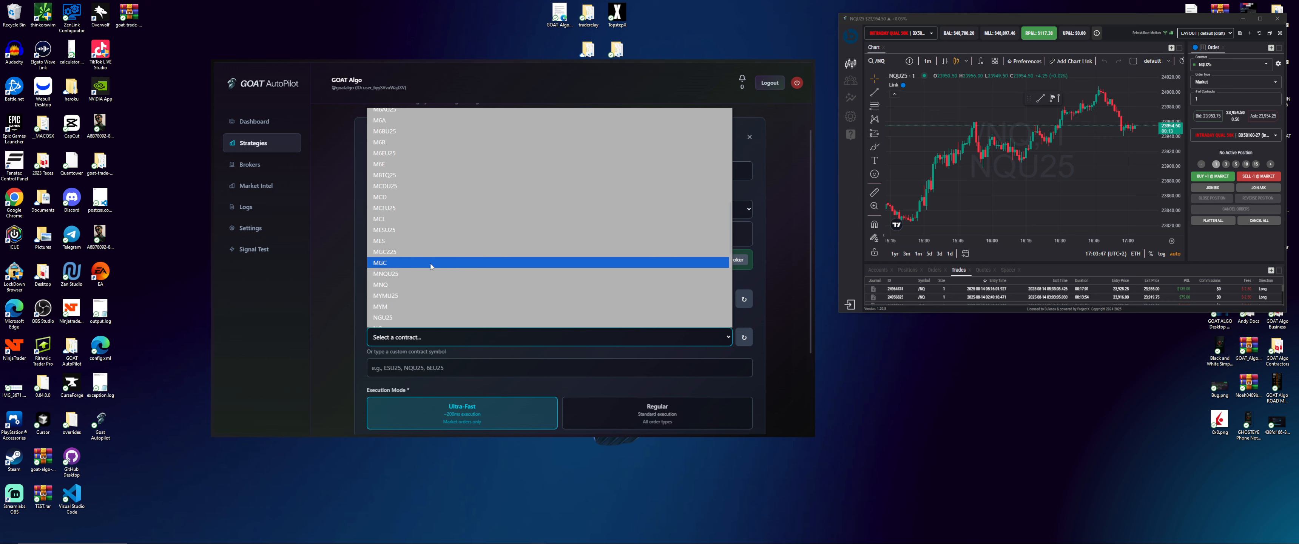
scroll(404, 277, down, 3)
click(401, 286)
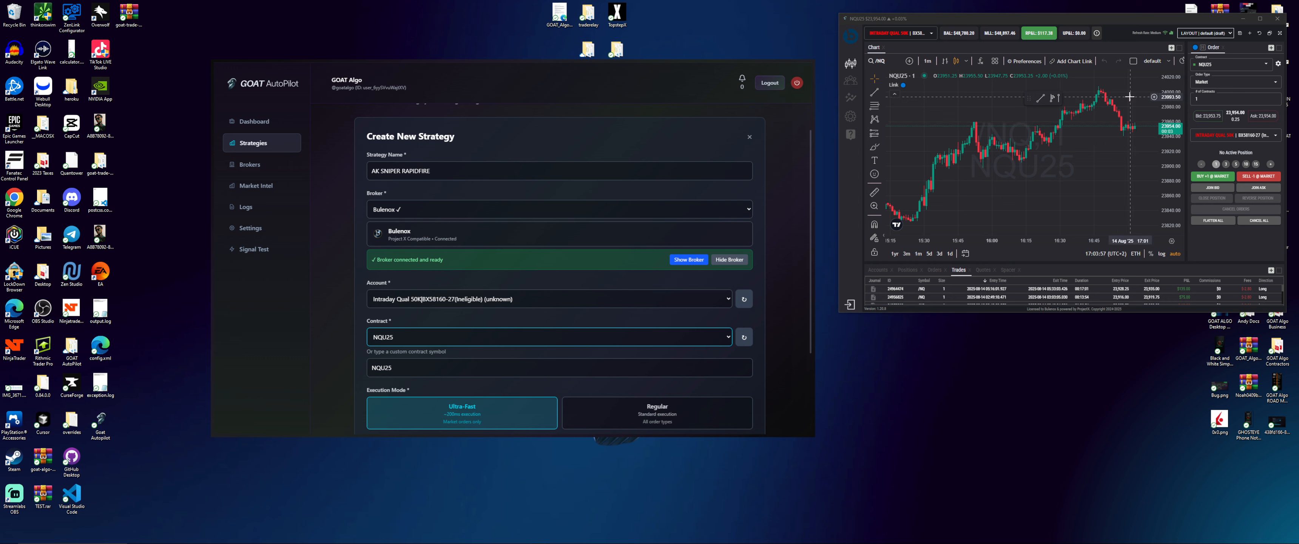
Switch the trading chart to MNQU25 and create the strategy
click(1216, 63)
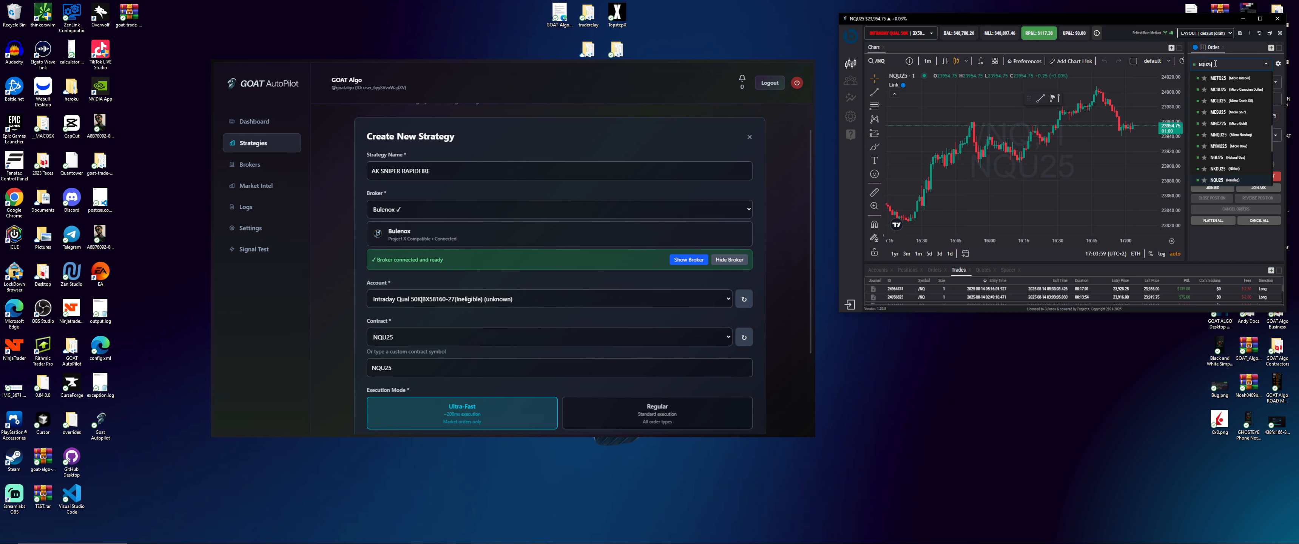
click(1218, 135)
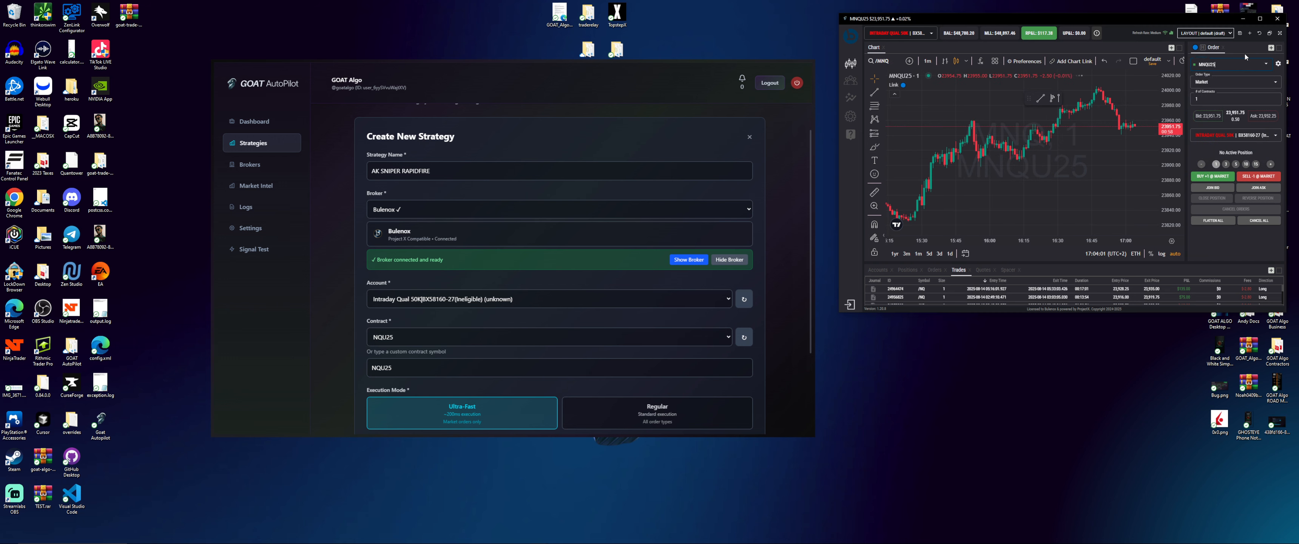
click(313, 323)
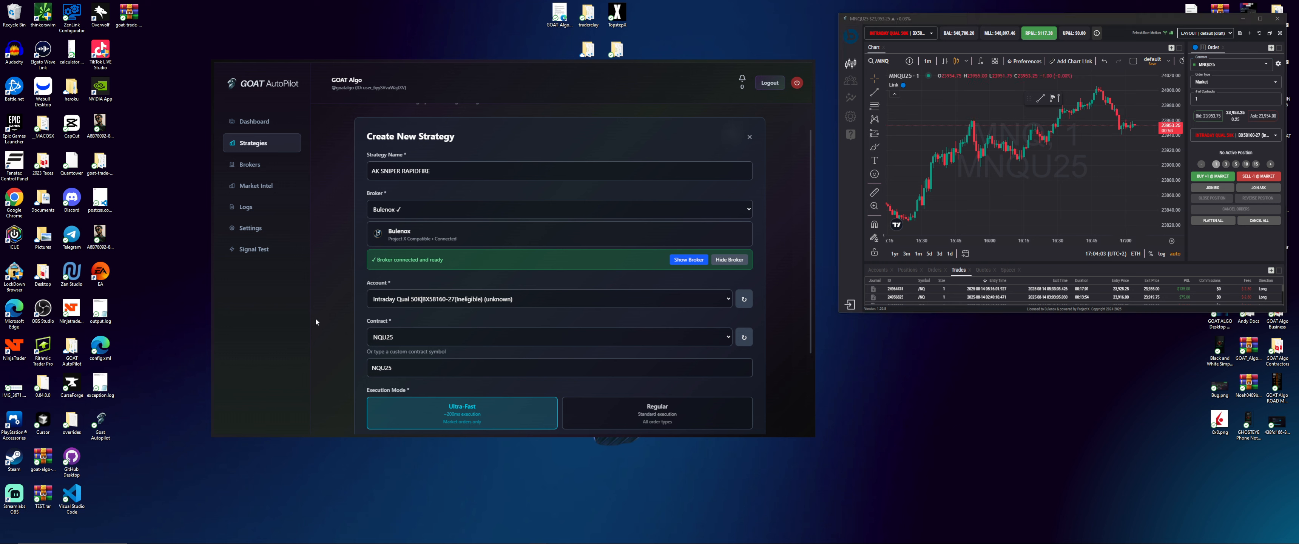
scroll(376, 337, down, 2)
click(658, 353)
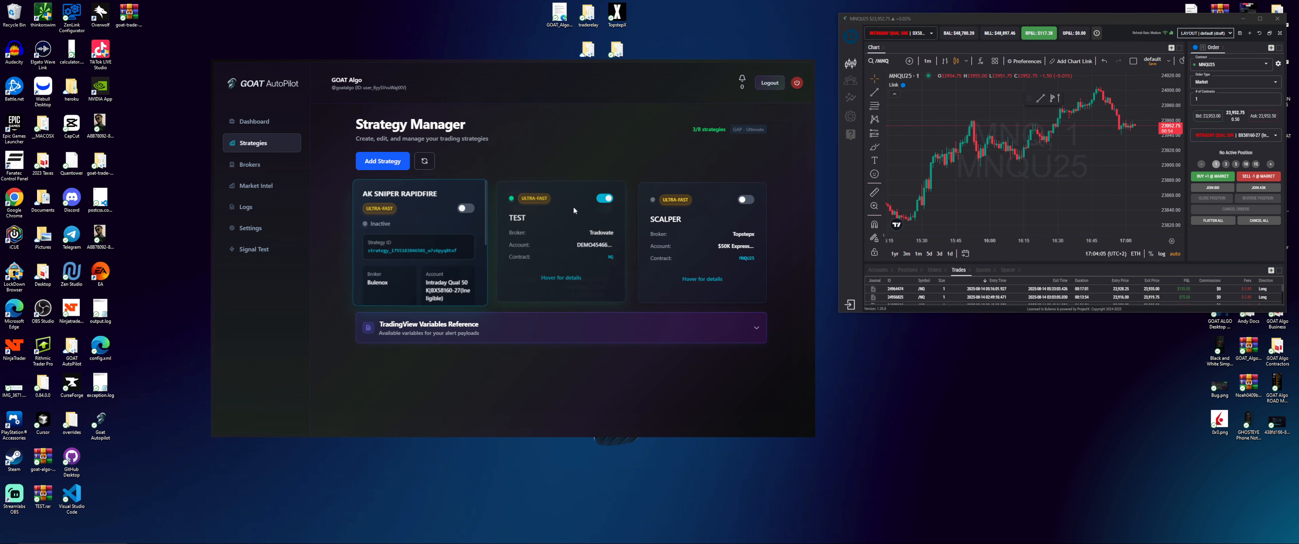
Switch off the TEST strategy and send a test BUY from AK SNIPER RAPIDFIRE
click(606, 206)
click(603, 208)
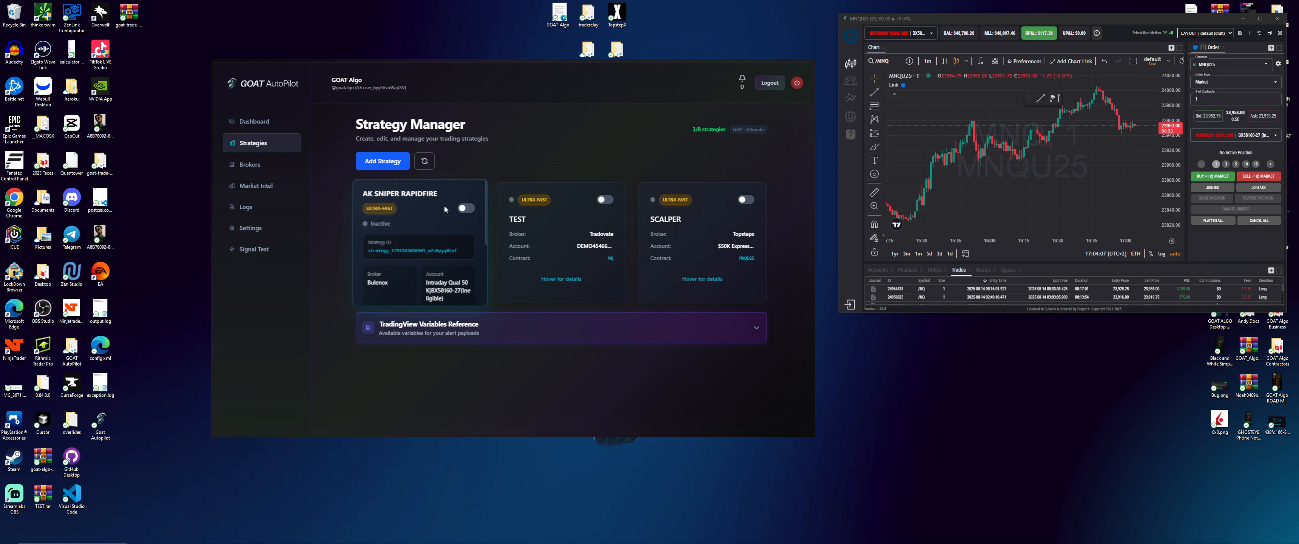
scroll(403, 242, down, 3)
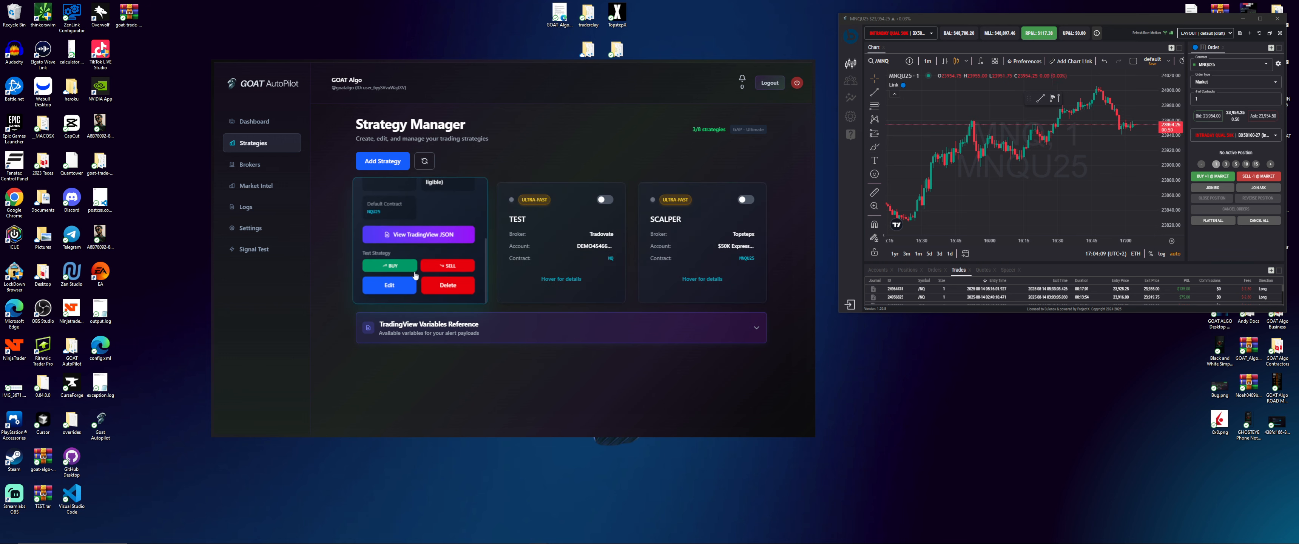
click(391, 269)
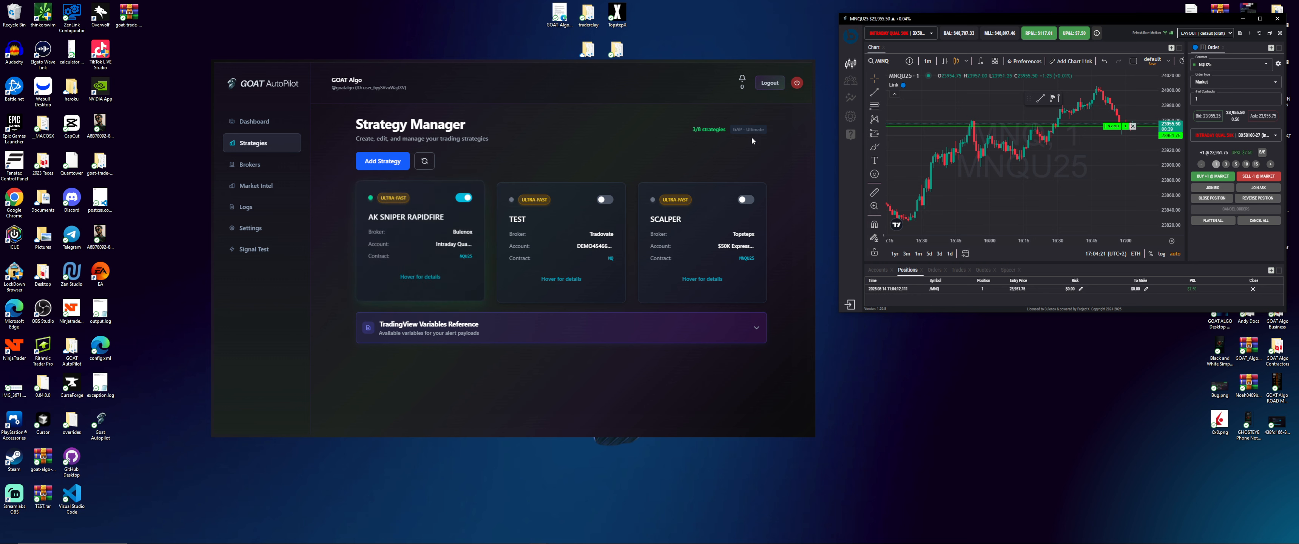
Change AK SNIPER RAPIDFIRE's contract to NQU25, update it, and send a test SELL to close
click(390, 285)
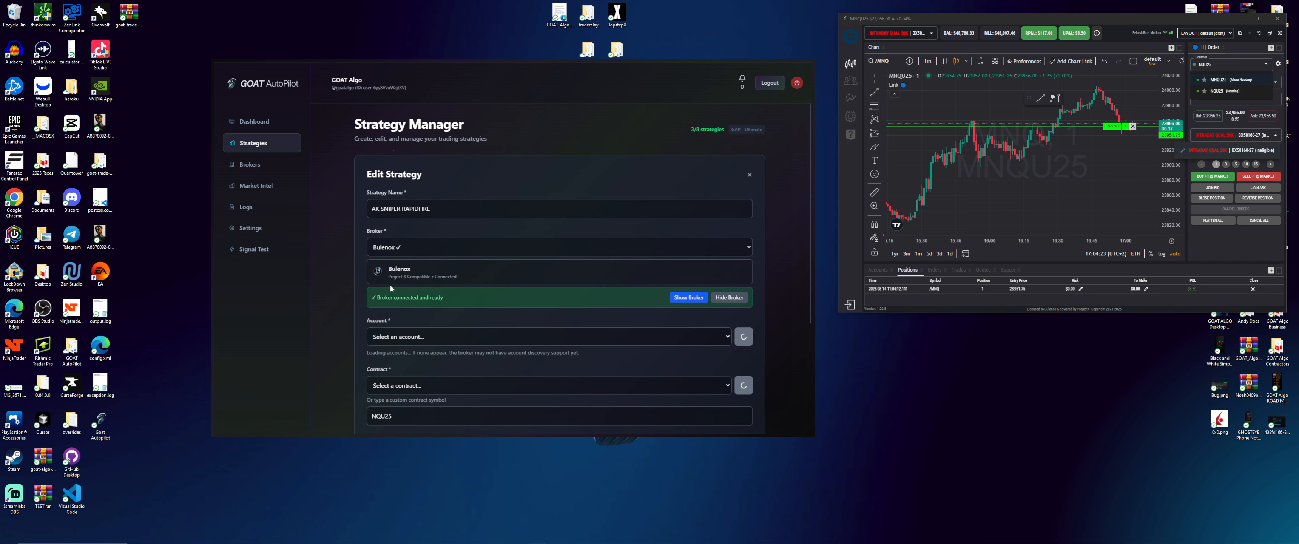
scroll(426, 325, down, 3)
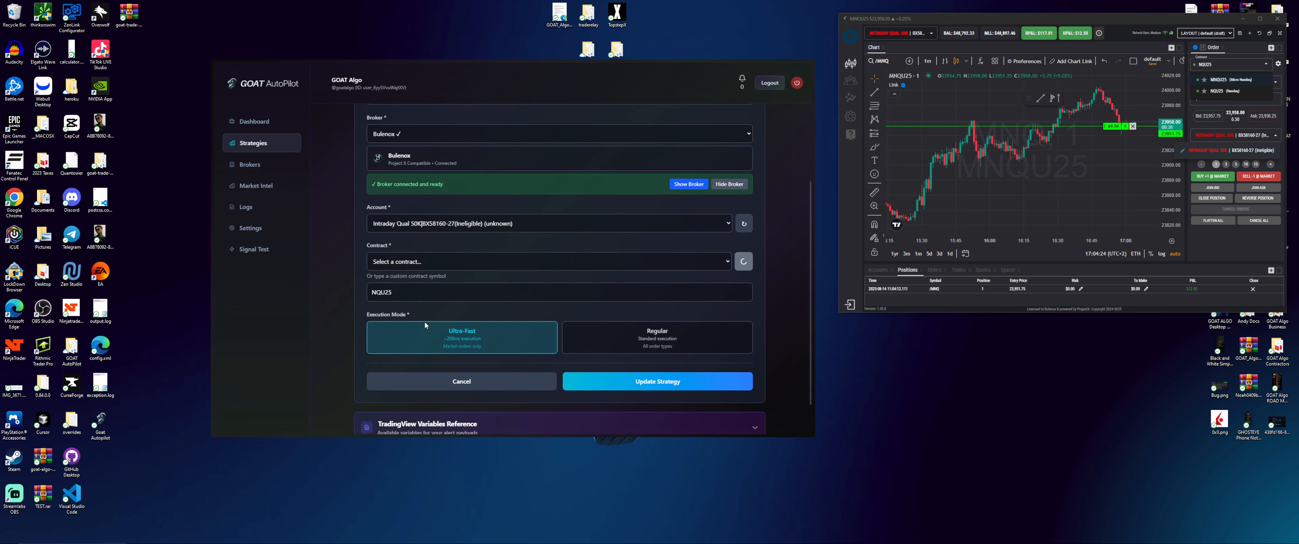
click(438, 262)
click(405, 309)
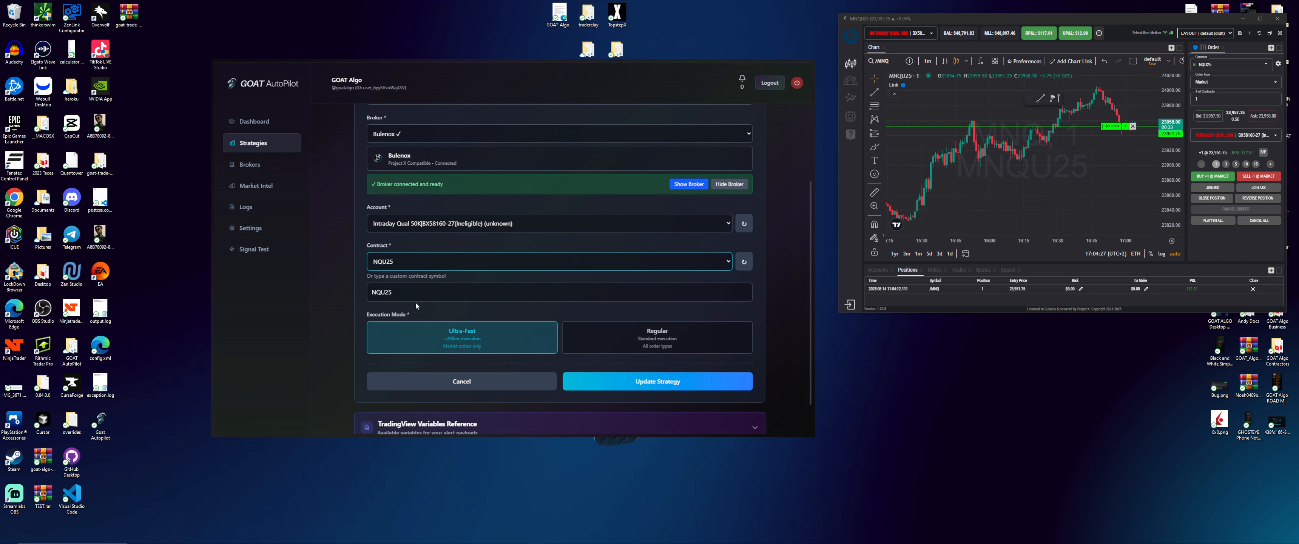
click(662, 379)
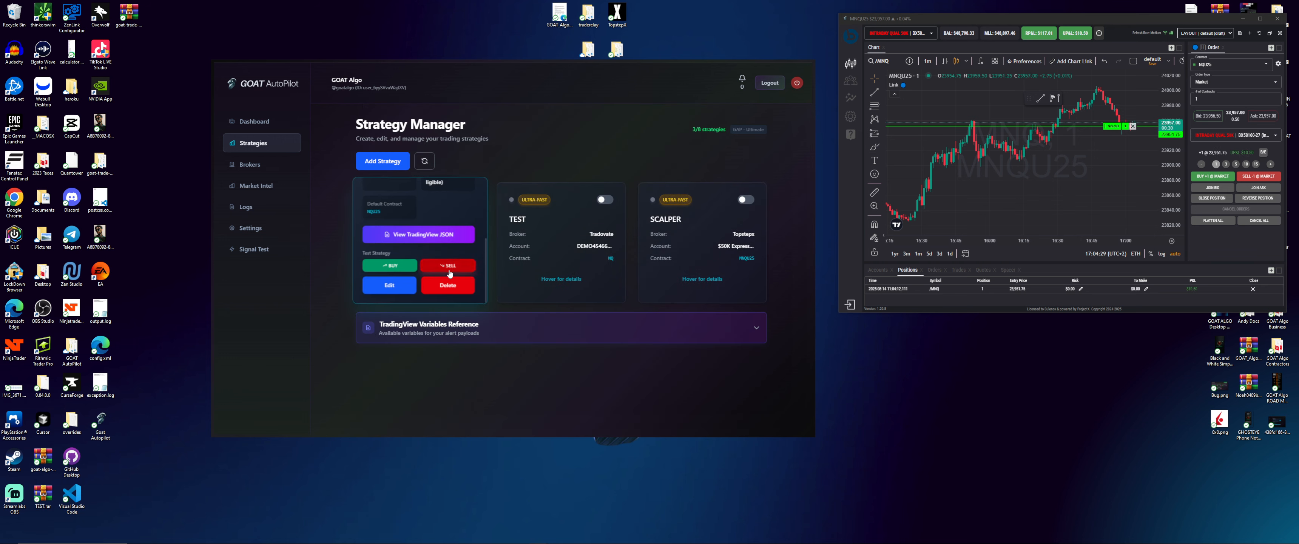
click(453, 266)
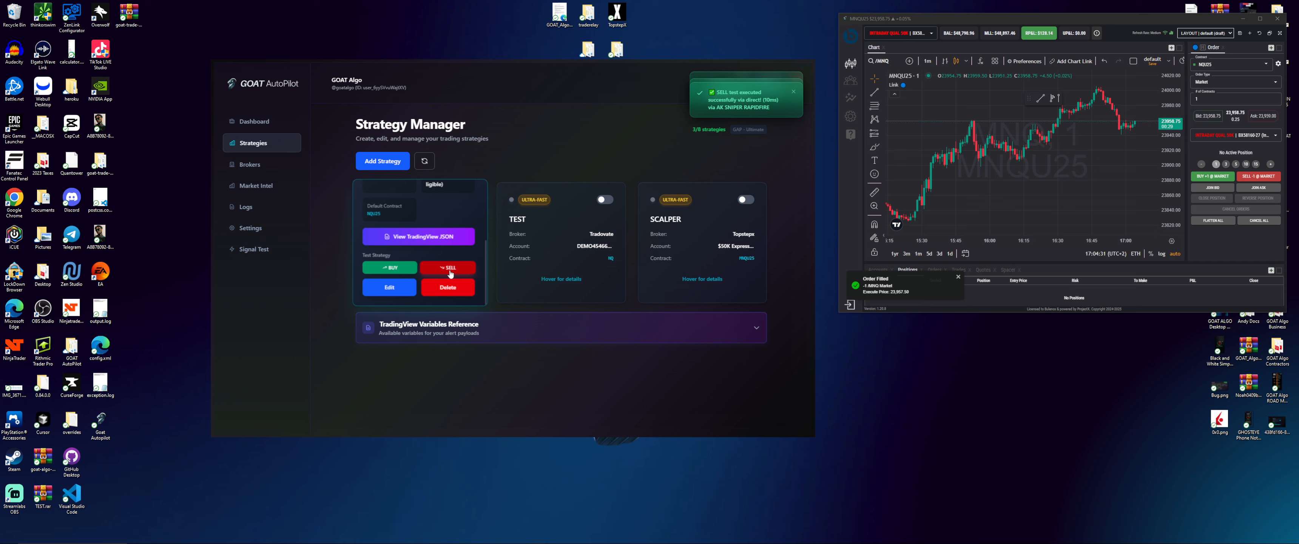
Load the NQ chart in the trading platform, then send test BUY and SELL signals
click(879, 60)
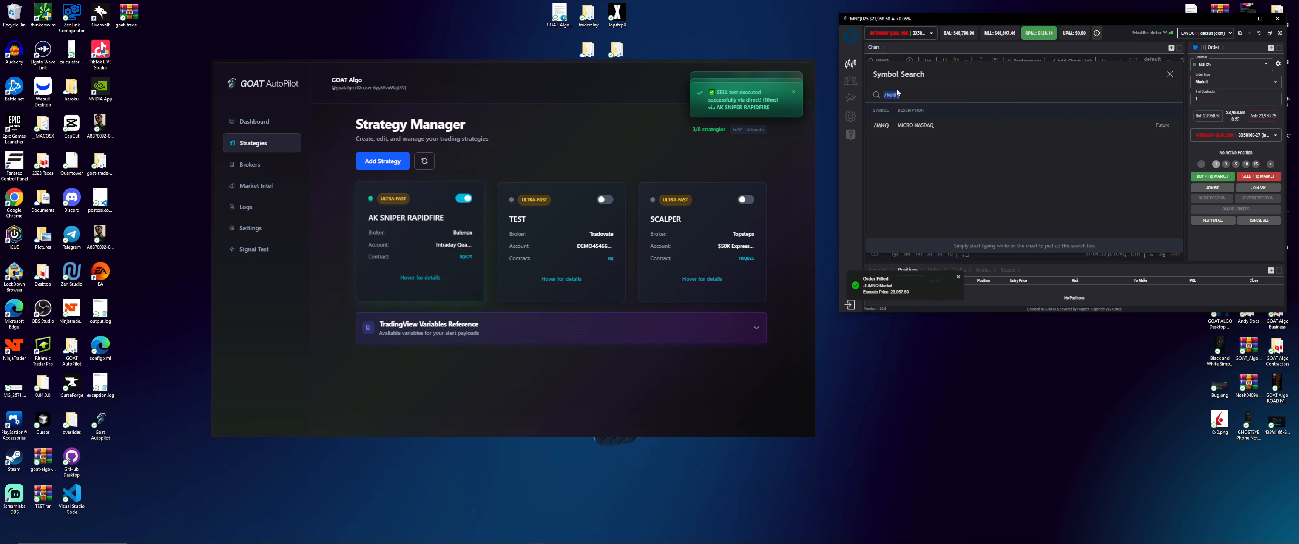
text(NQ)
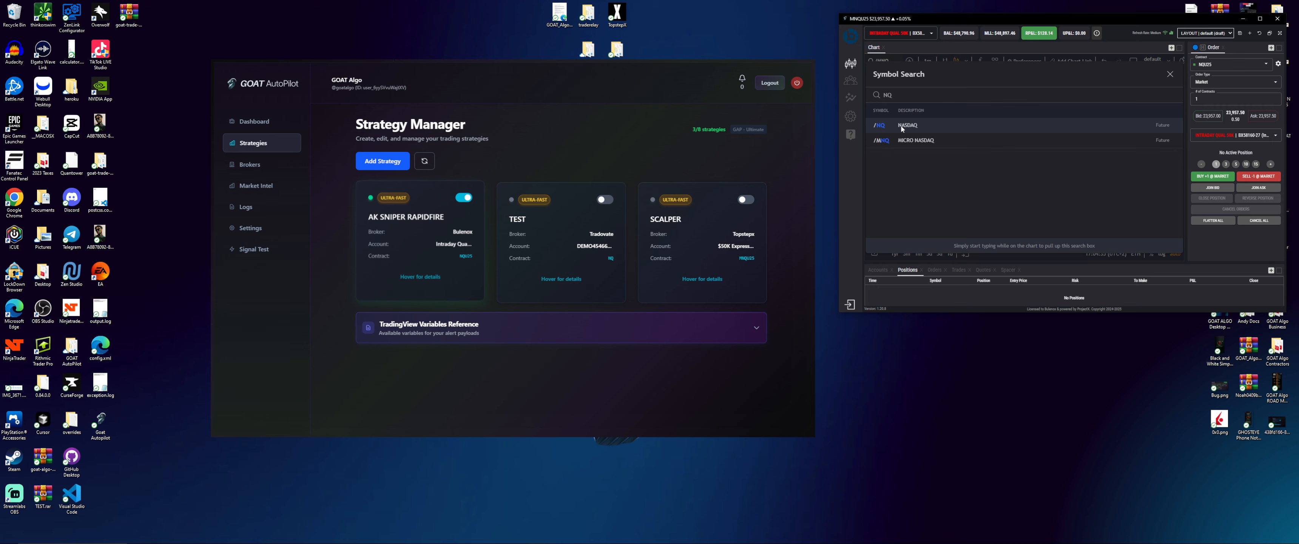
key(Return)
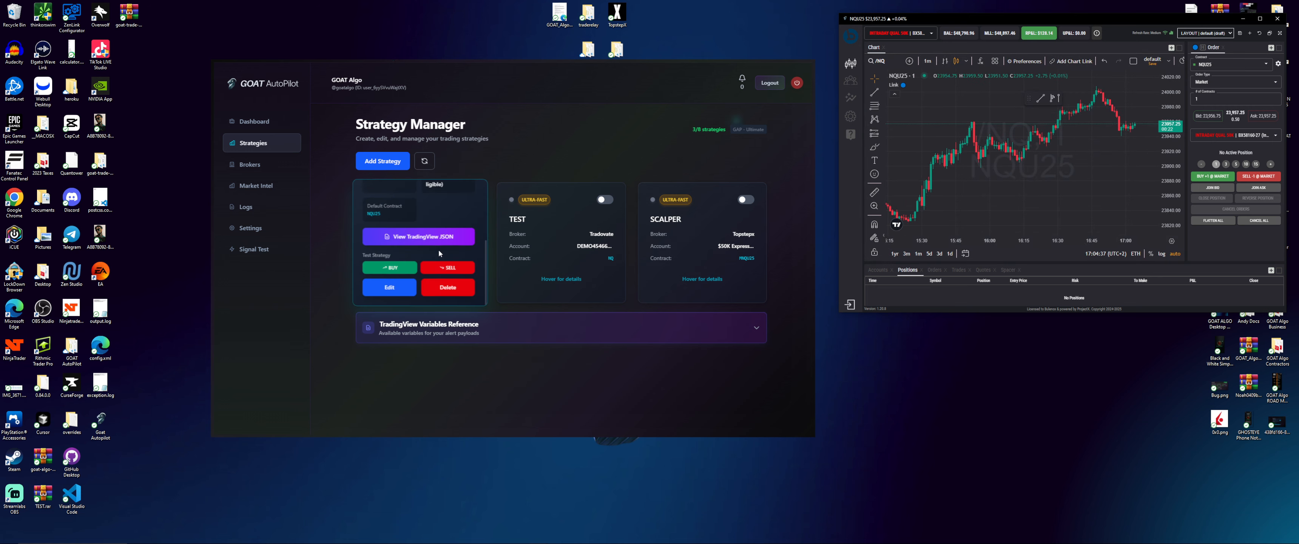
click(391, 271)
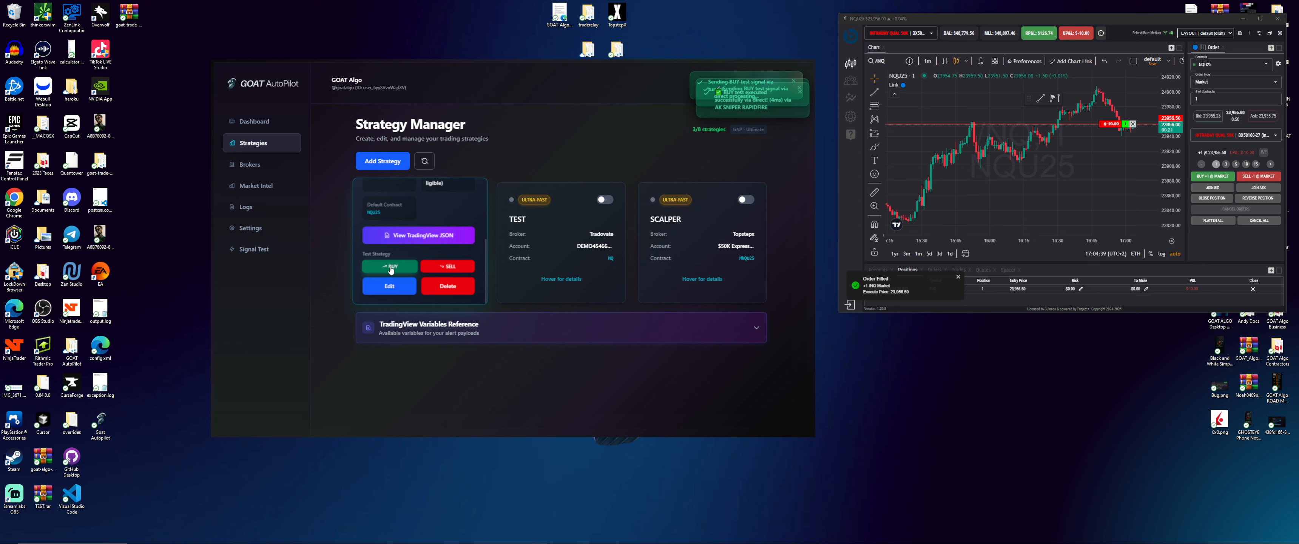
click(447, 266)
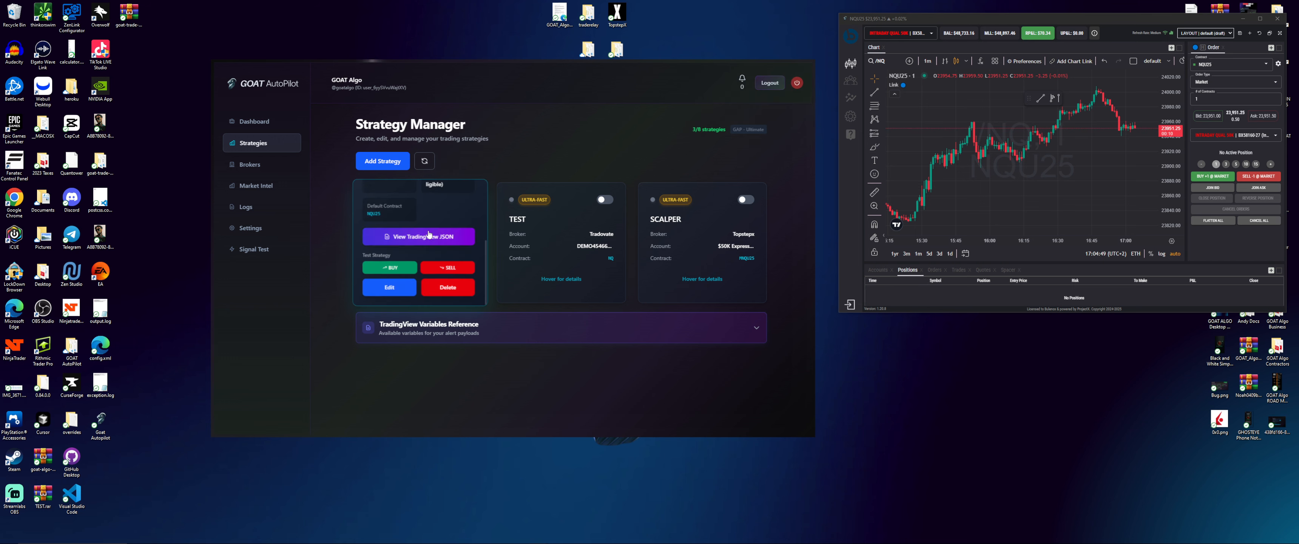
Switch the strategy's execution mode to Regular, update it, and test BUY then SELL again
click(390, 287)
scroll(537, 327, down, 5)
click(630, 292)
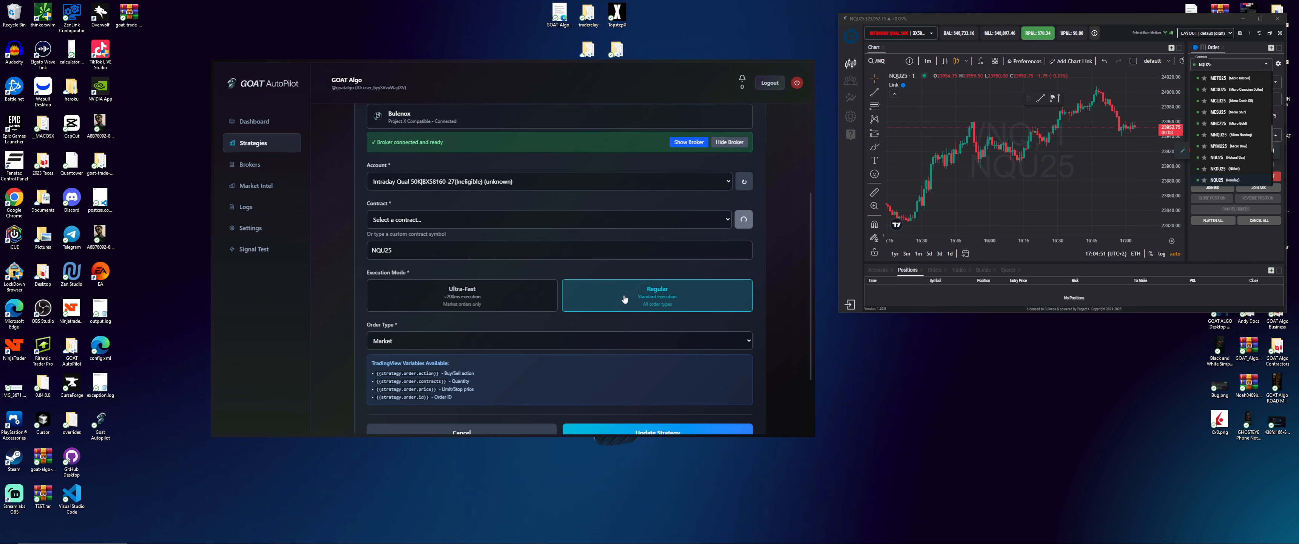
scroll(599, 304, down, 1)
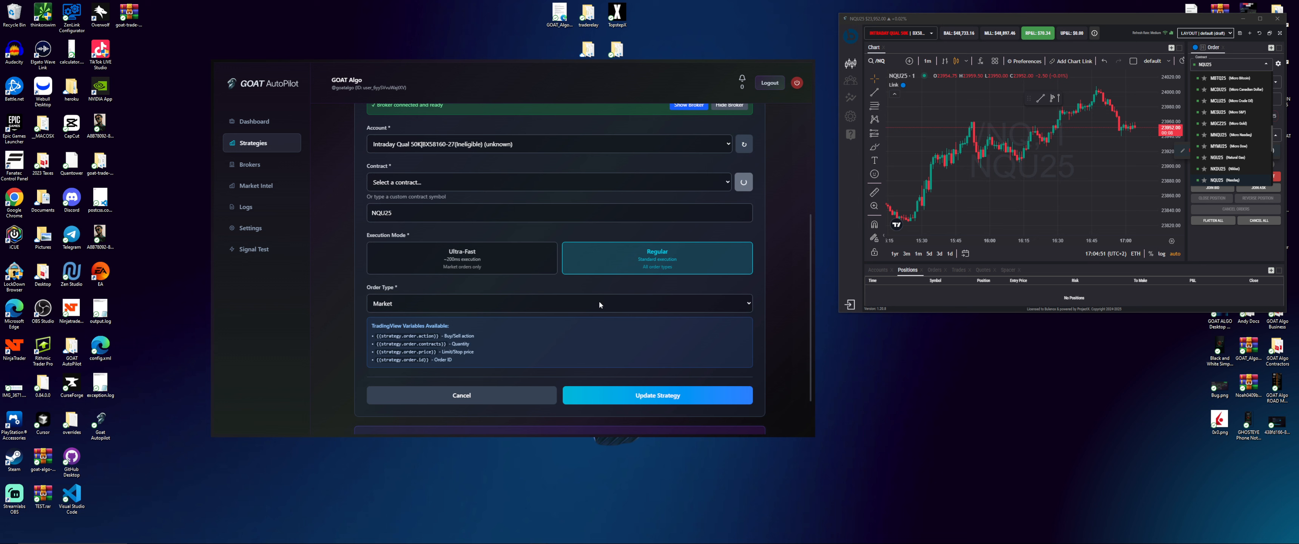
click(612, 395)
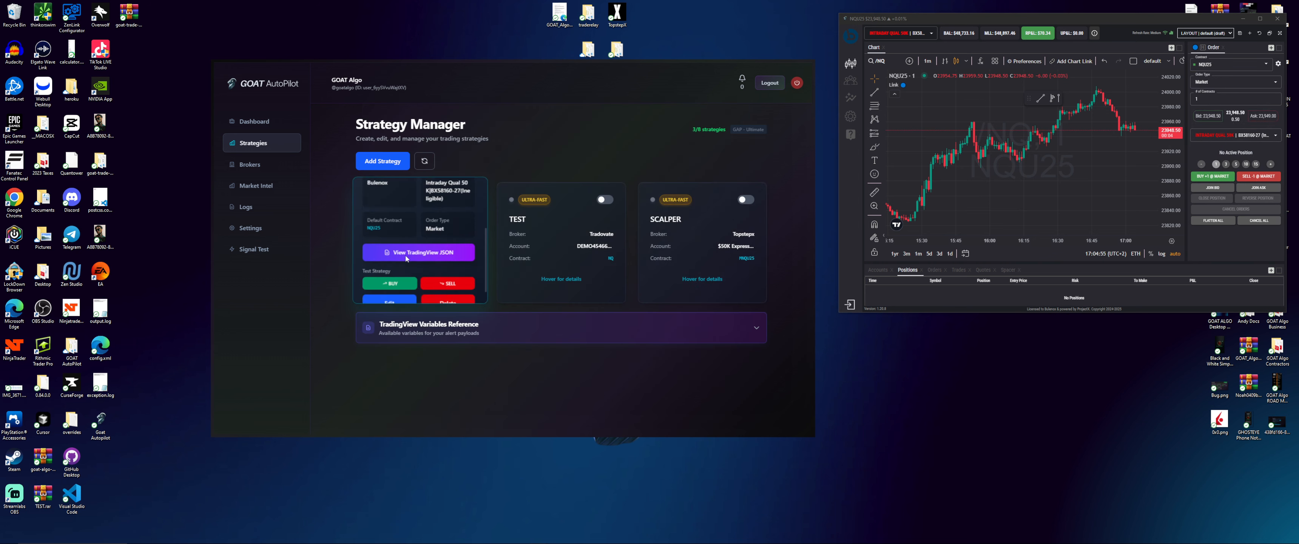
scroll(398, 260, down, 1)
click(395, 267)
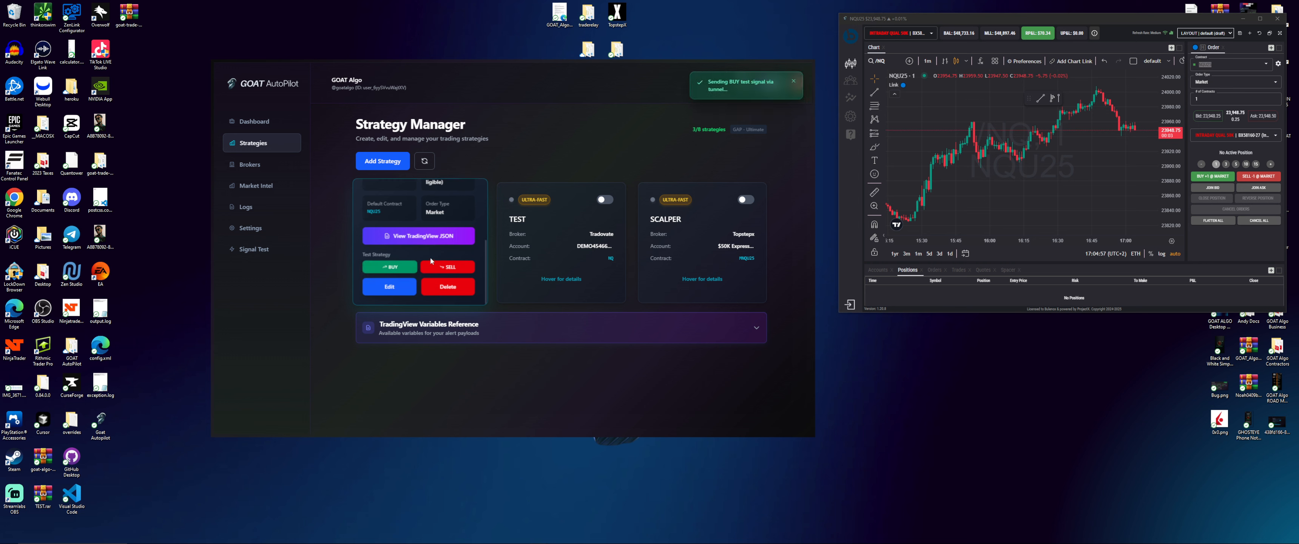
click(449, 271)
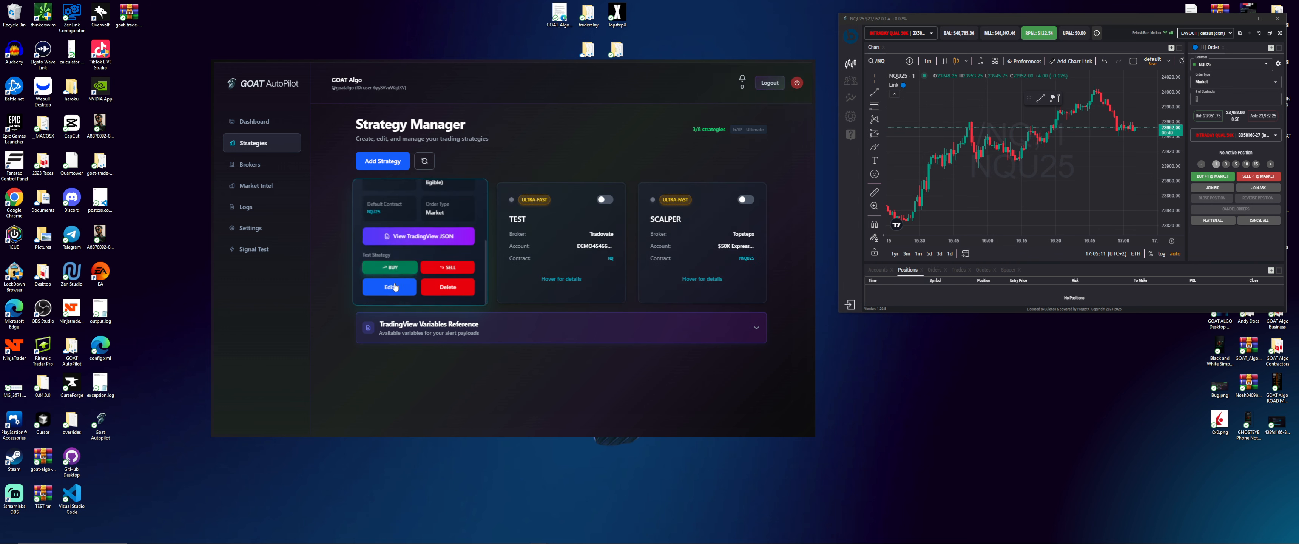
Change AK SNIPER RAPIDFIRE's contract to MNQU25 and update the strategy
click(393, 284)
scroll(420, 300, down, 5)
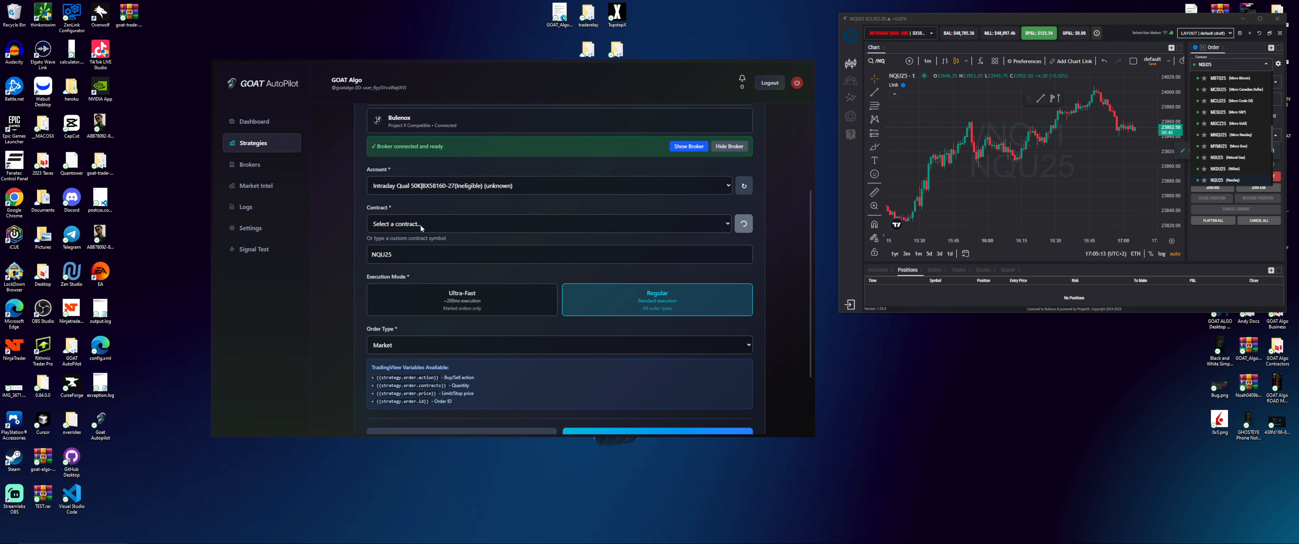
click(419, 220)
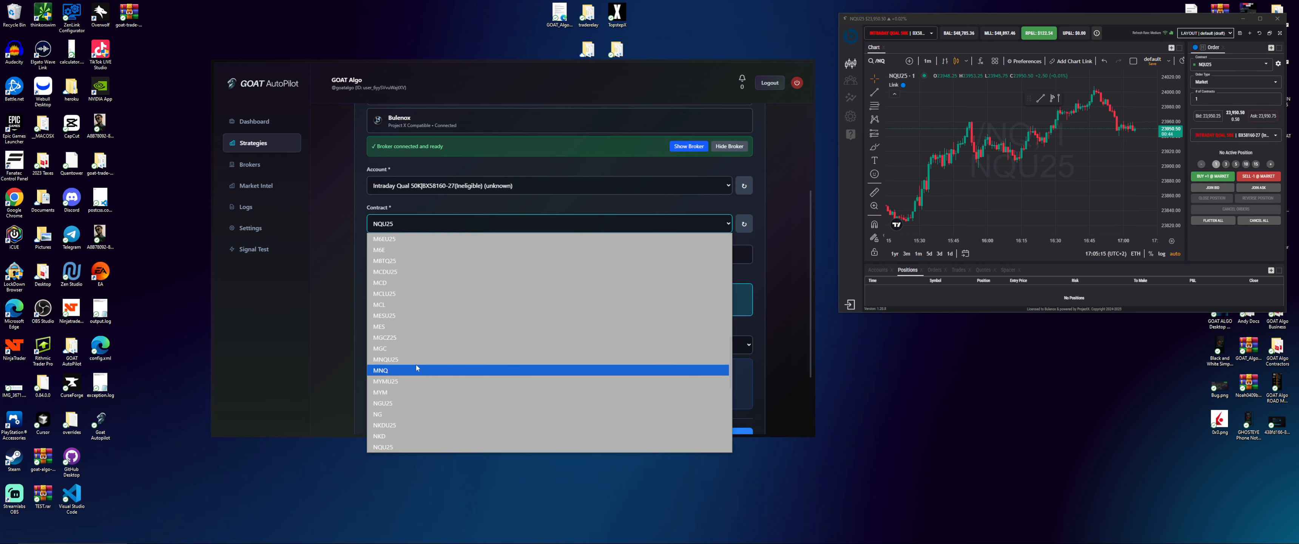
click(427, 359)
scroll(609, 392, down, 2)
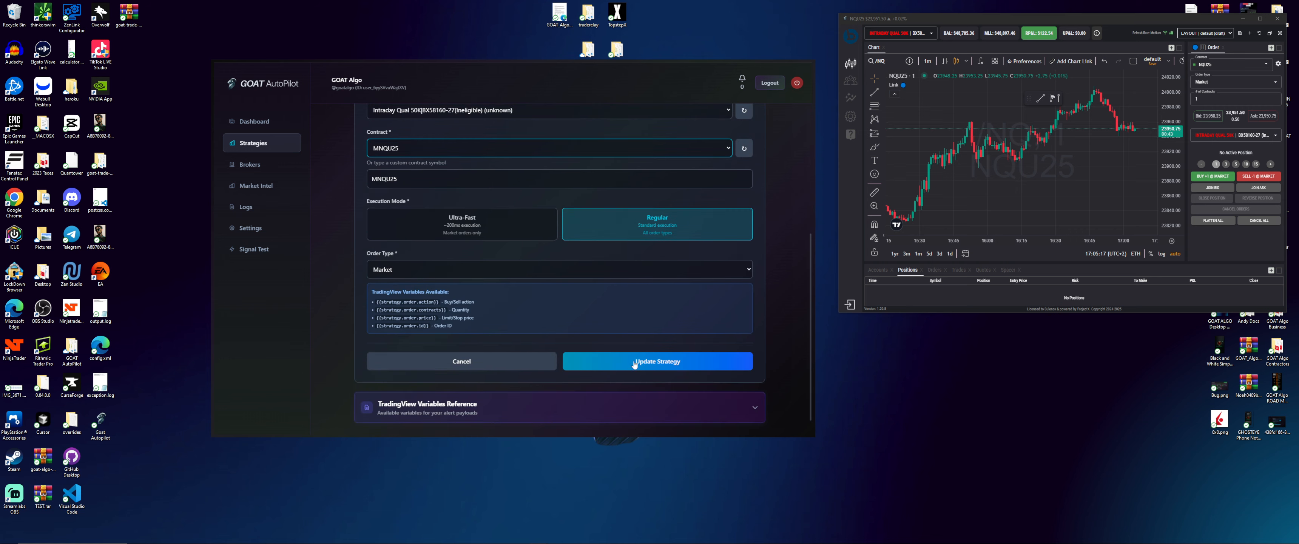
click(575, 361)
Send test BUY and SELL signals to open and close an MNQ position
mouse_move(433, 263)
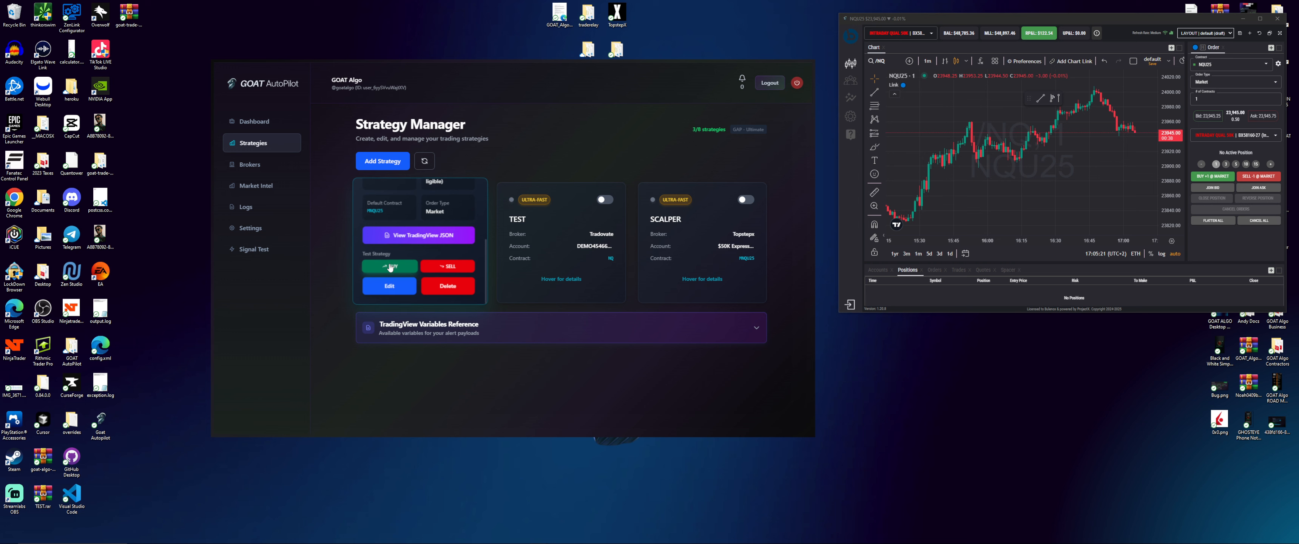
click(392, 267)
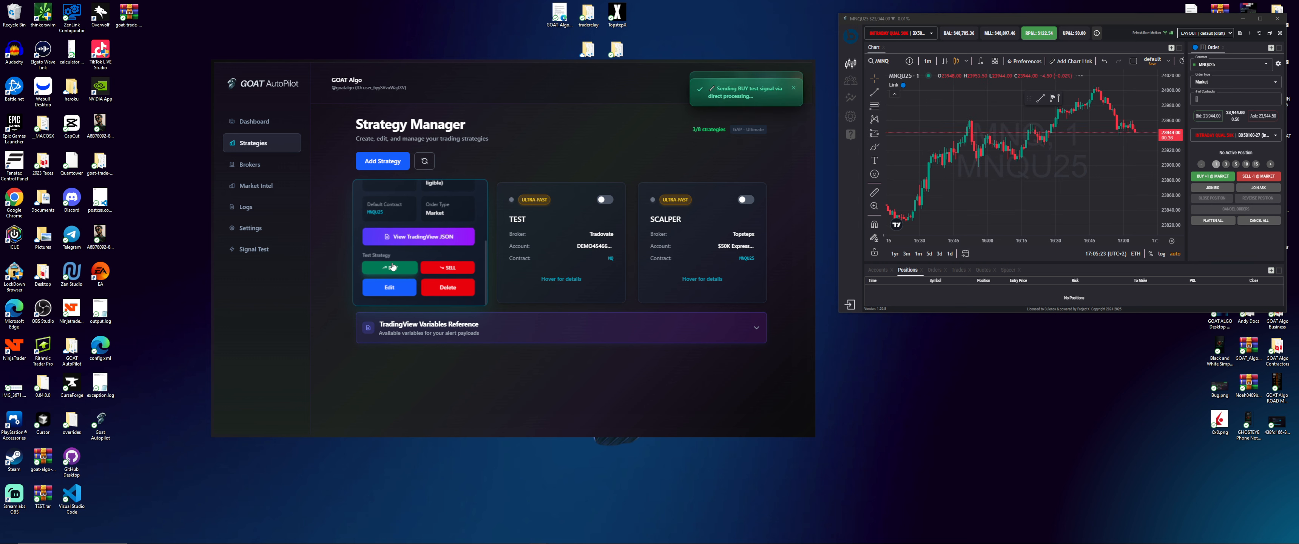
mouse_move(434, 265)
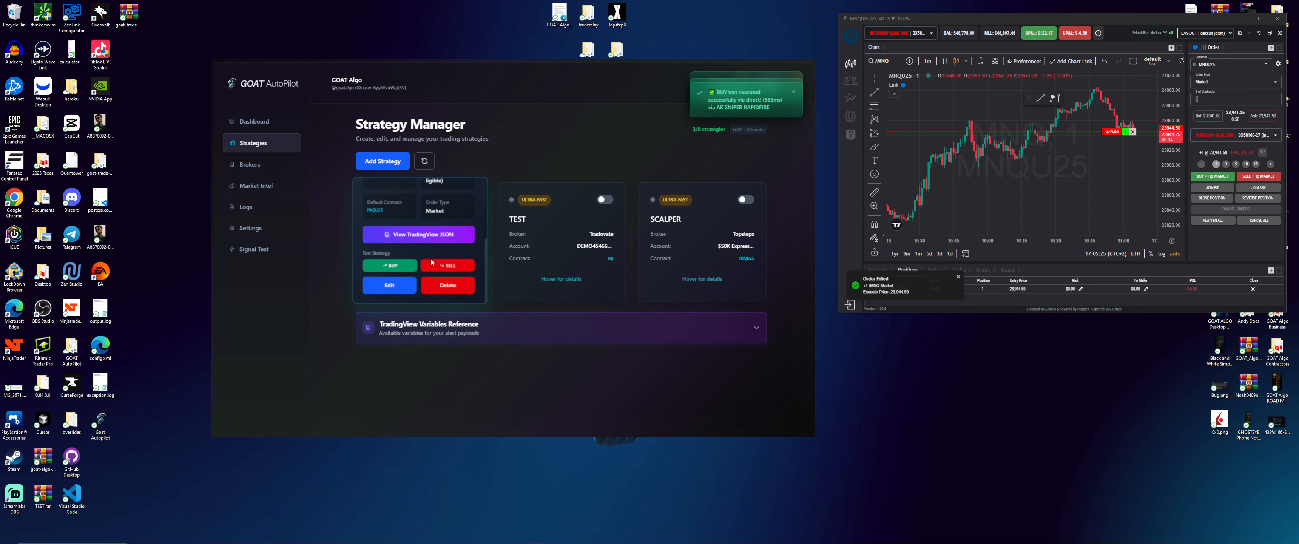
click(434, 266)
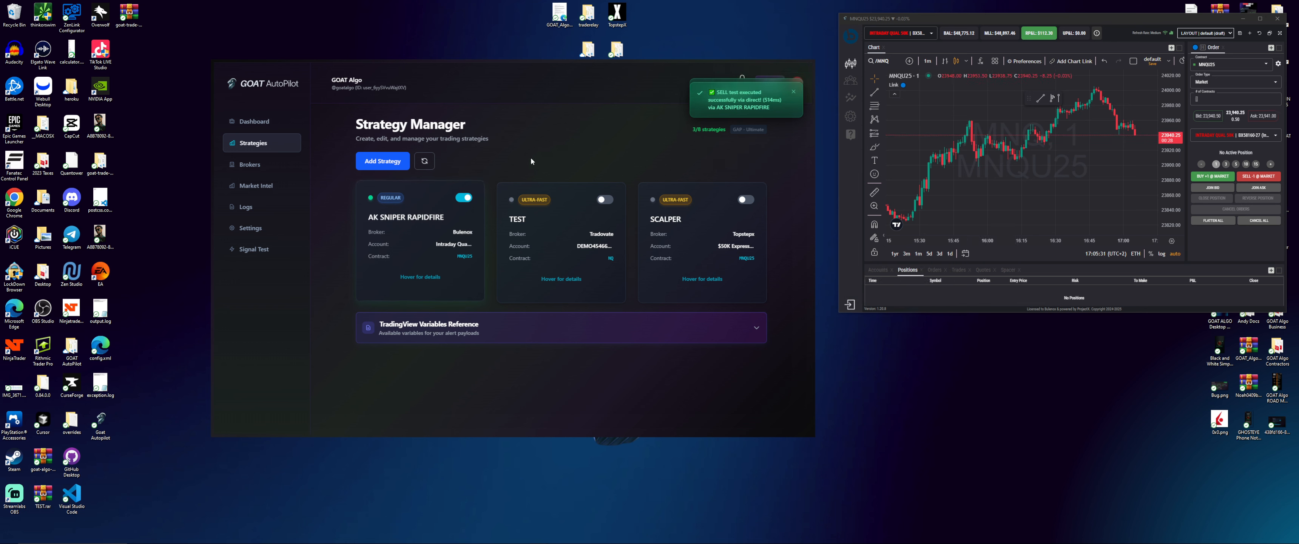
Reopen AK SNIPER RAPIDFIRE's edit form and choose the Ultra-Fast execution mode
mouse_move(393, 294)
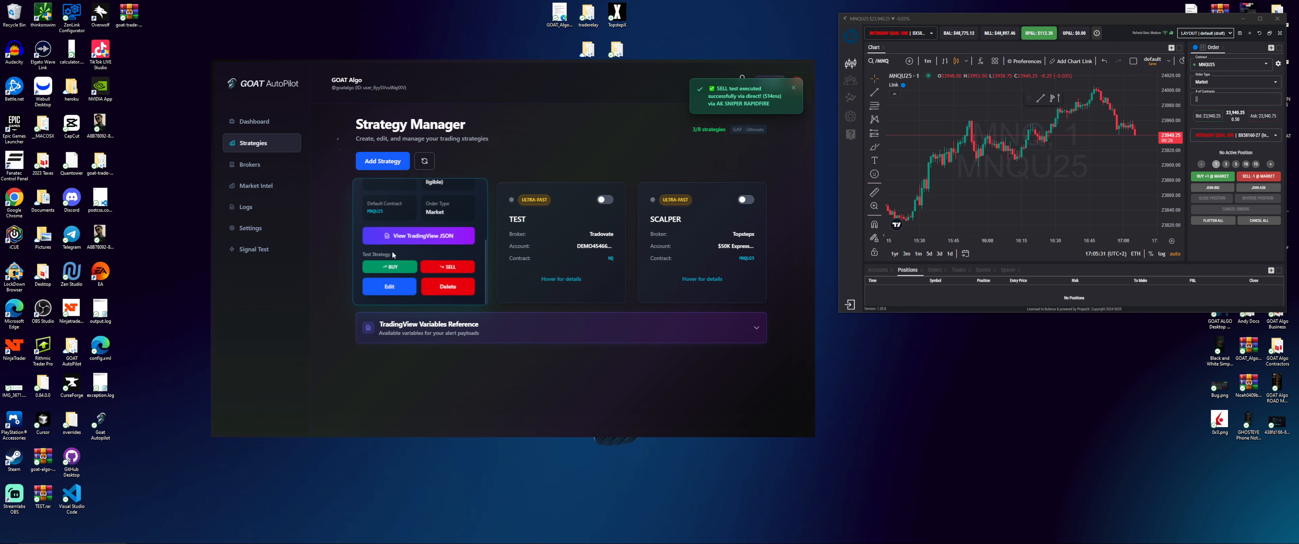
click(389, 287)
scroll(660, 339, down, 4)
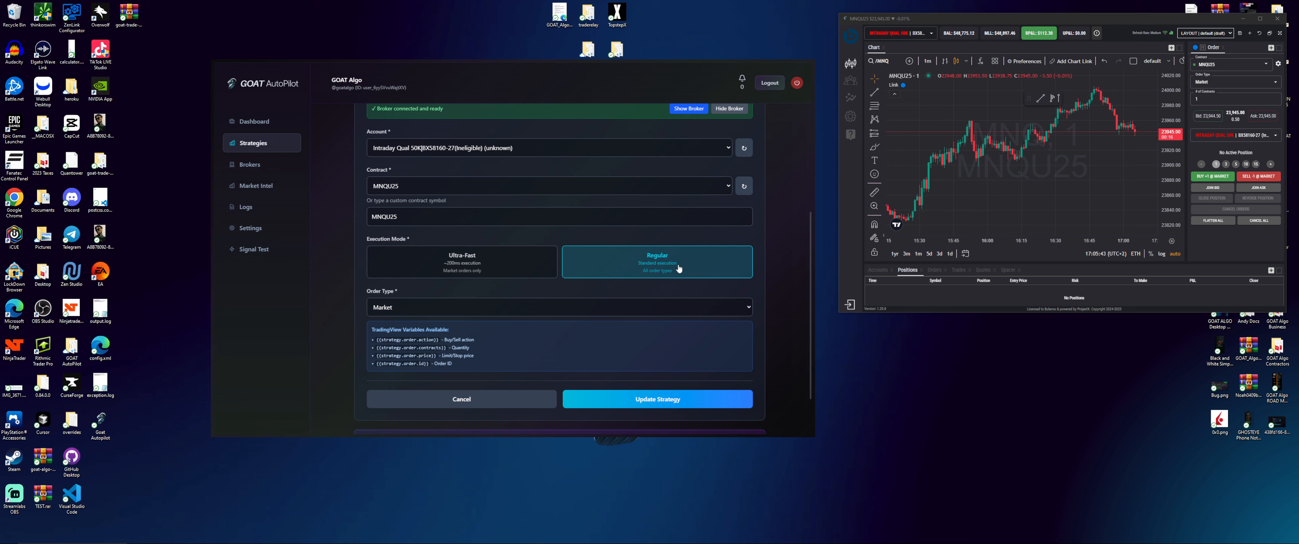
click(472, 270)
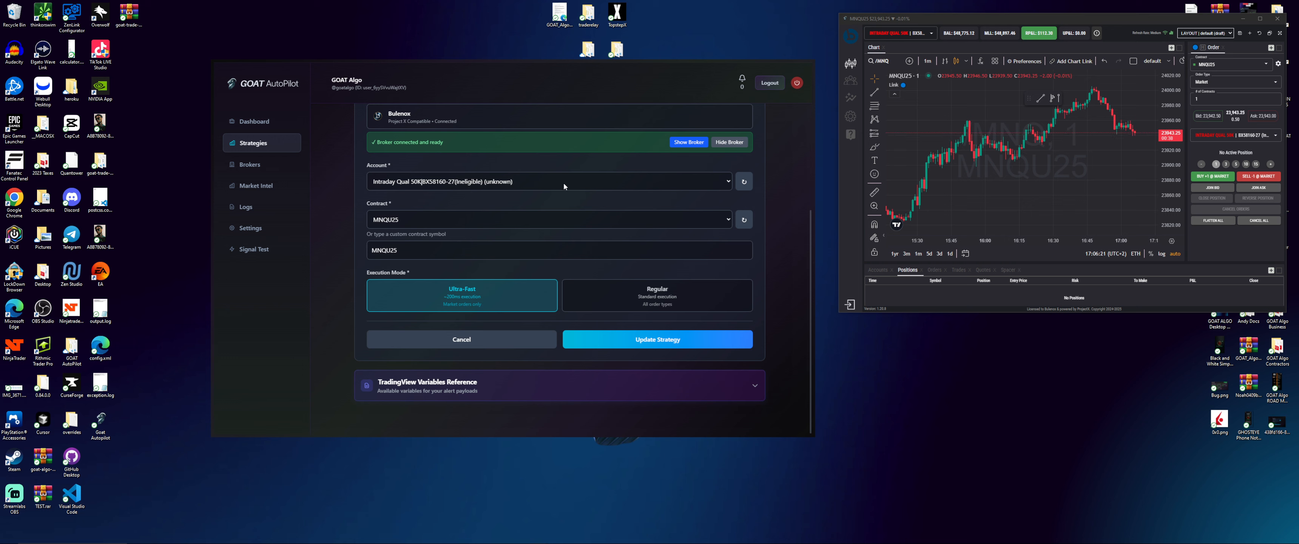
Save AK SNIPER RAPIDFIRE with Ultra-Fast execution
click(651, 339)
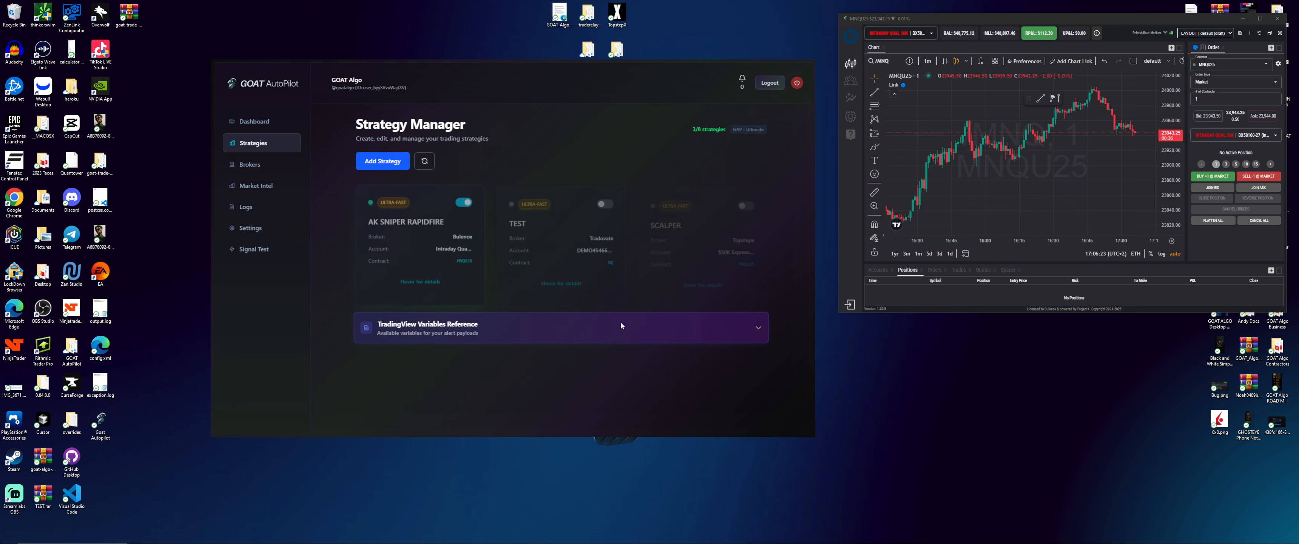
mouse_move(423, 252)
scroll(422, 253, down, 4)
scroll(422, 254, up, 3)
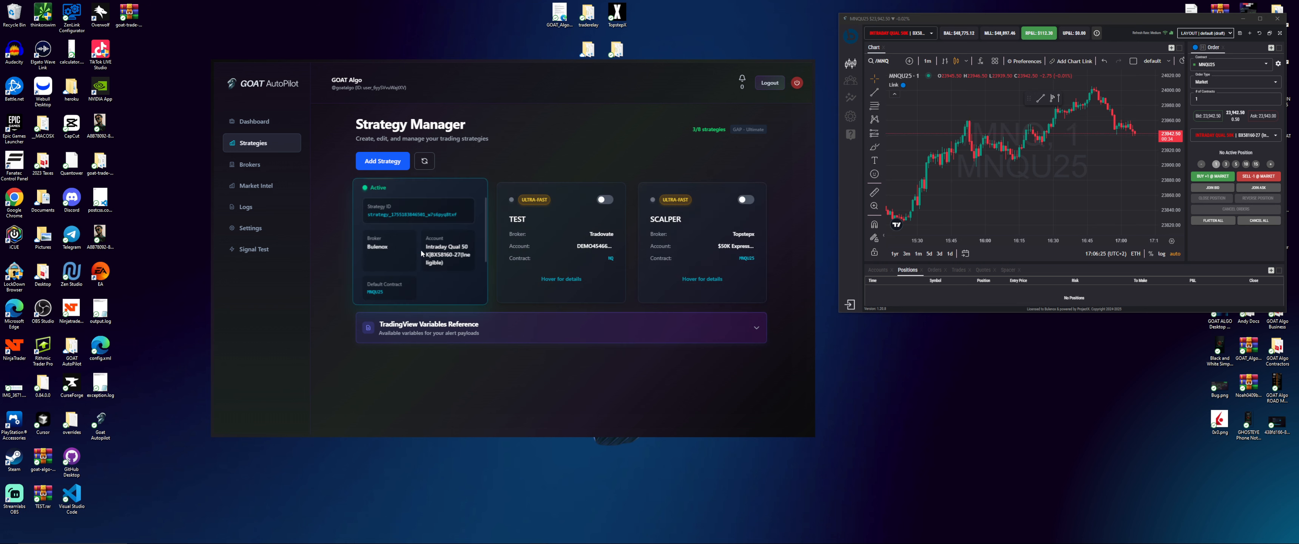
scroll(422, 254, down, 3)
Change the strategy's contract back to NQU25 and update it
click(392, 288)
scroll(403, 300, down, 3)
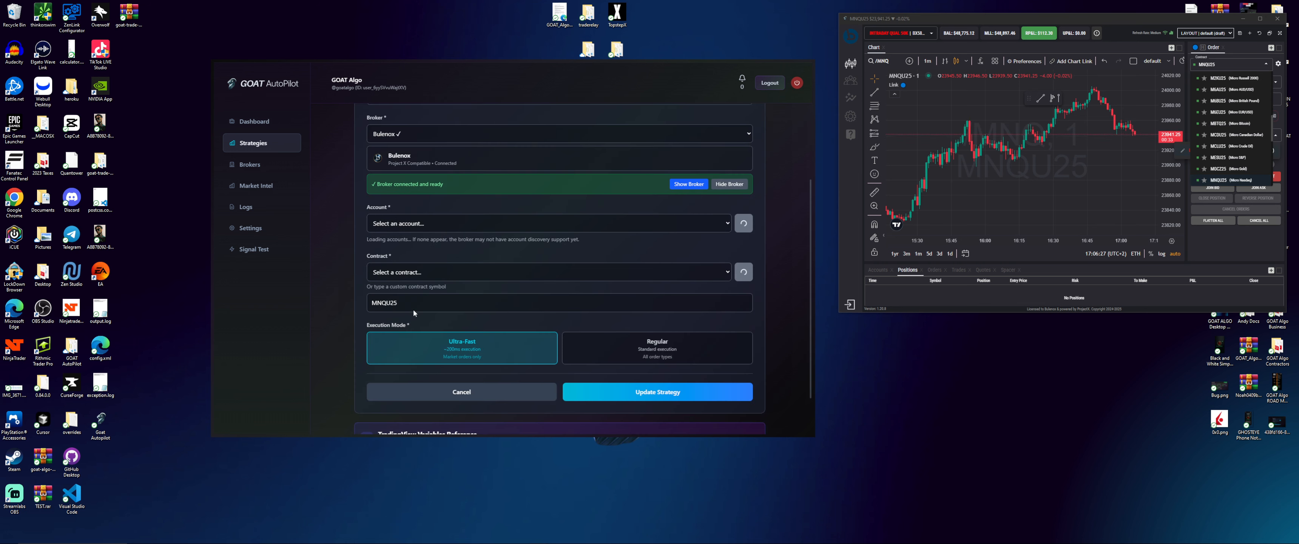
click(414, 266)
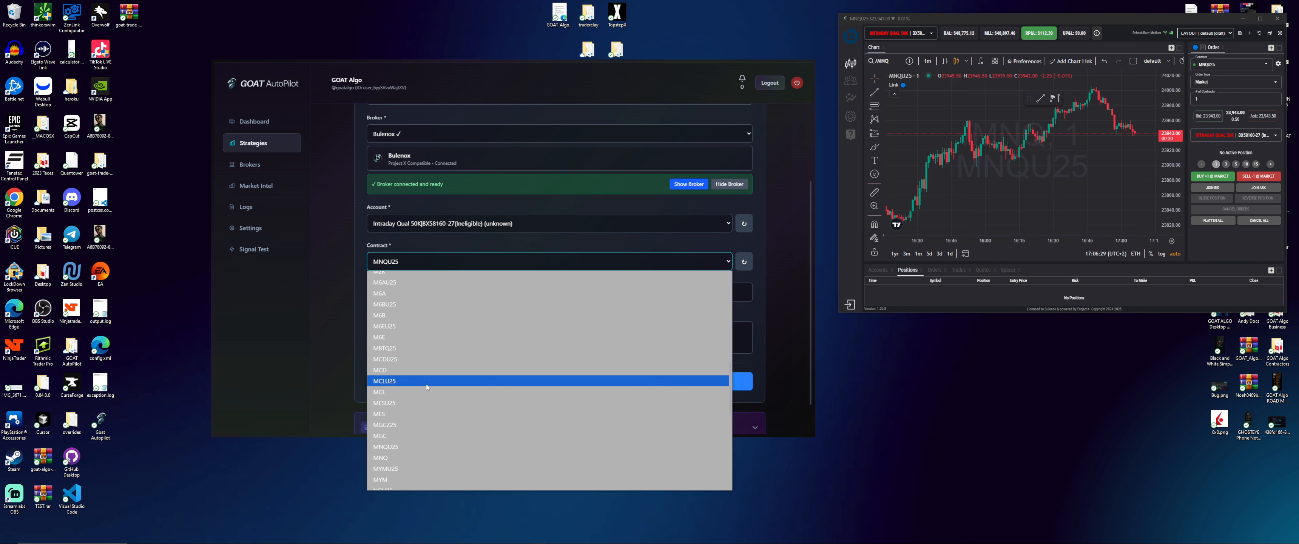
scroll(411, 406, down, 5)
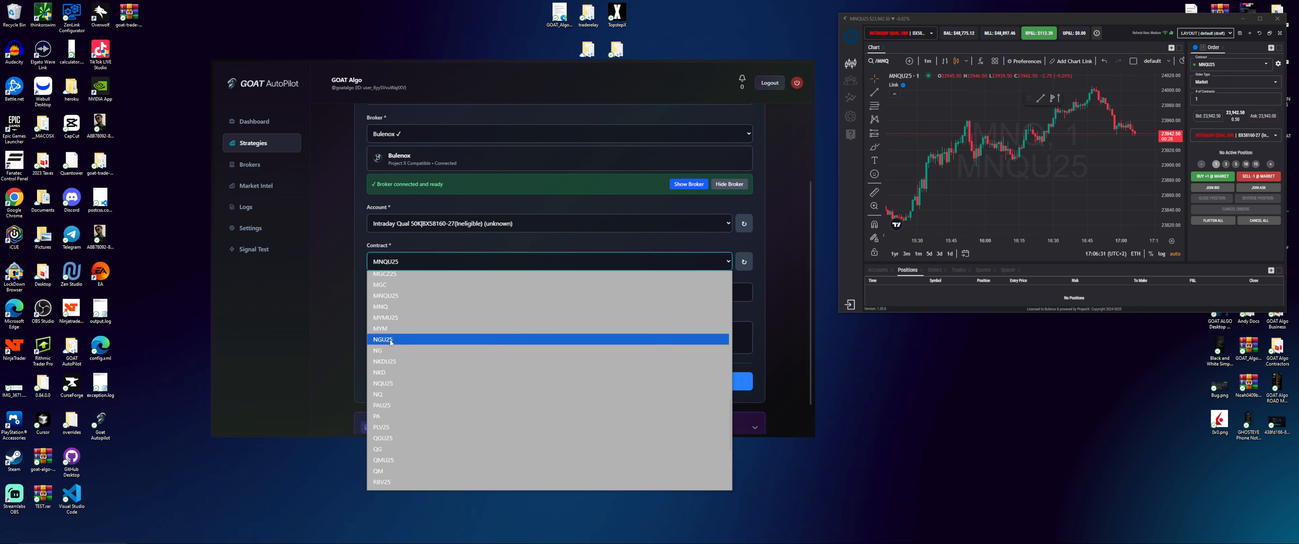
click(399, 383)
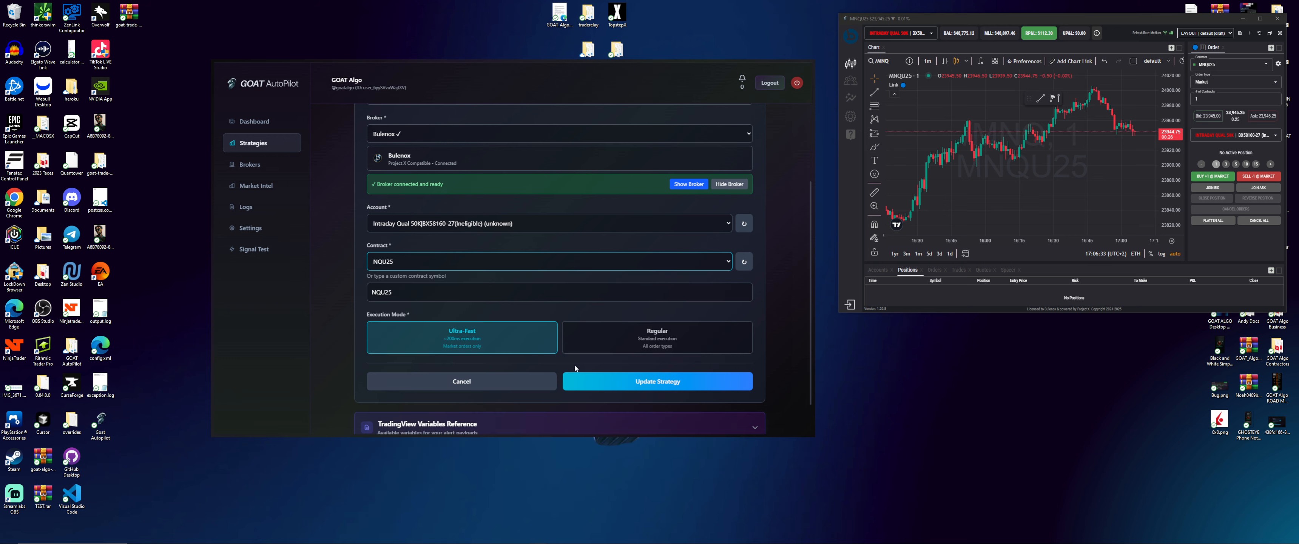
click(590, 377)
Visit the broker connections page, then return to the strategy list
mouse_move(410, 215)
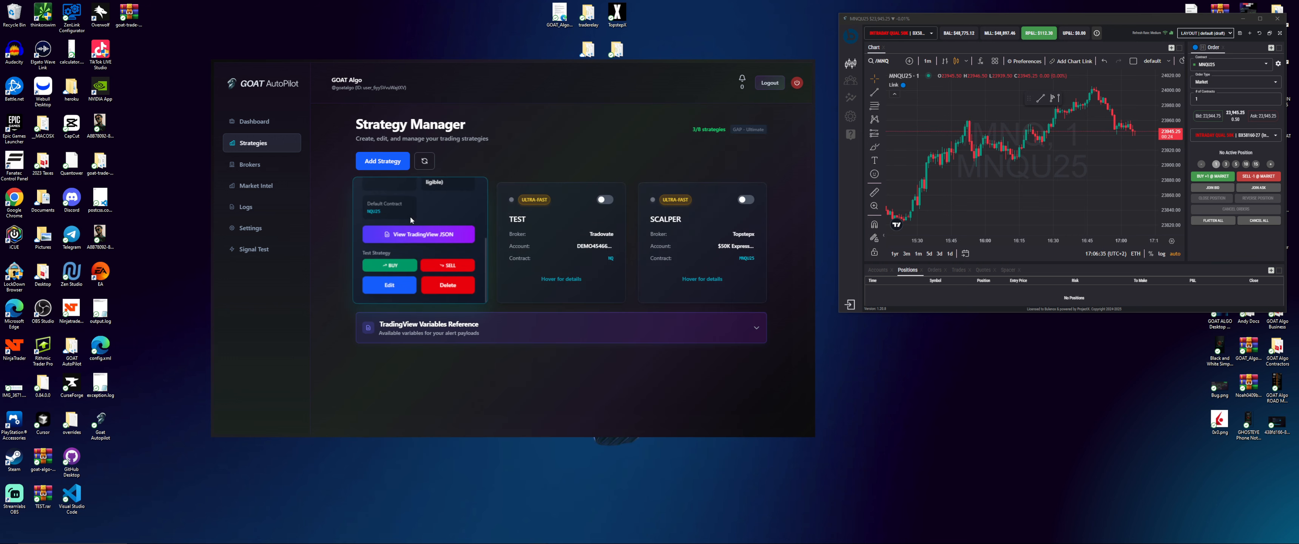
scroll(410, 221, up, 3)
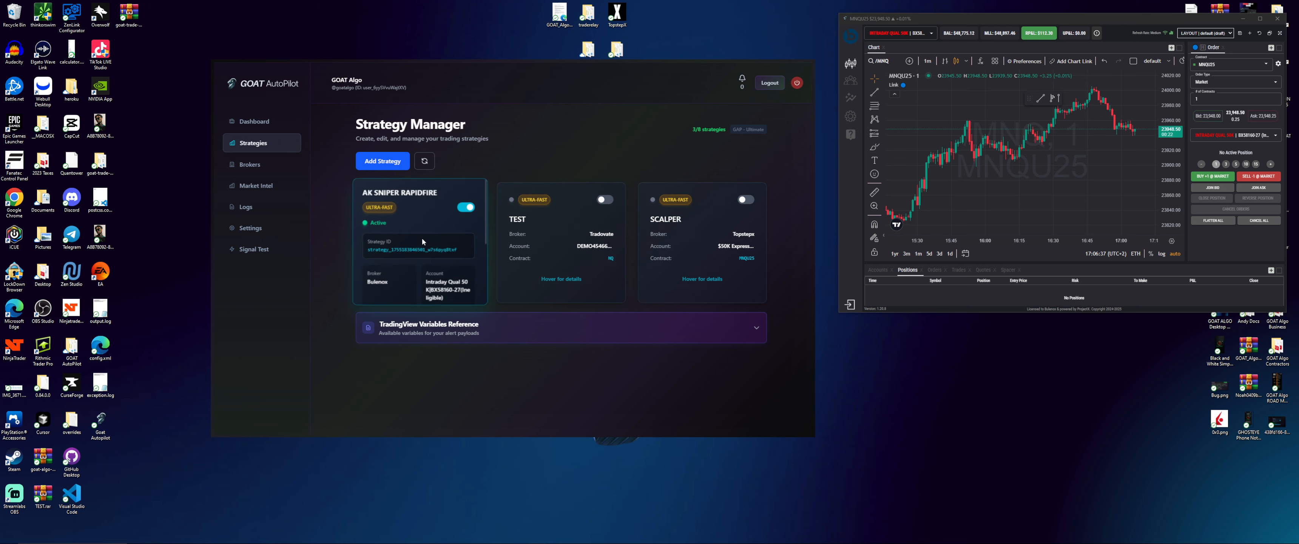
click(249, 164)
click(258, 144)
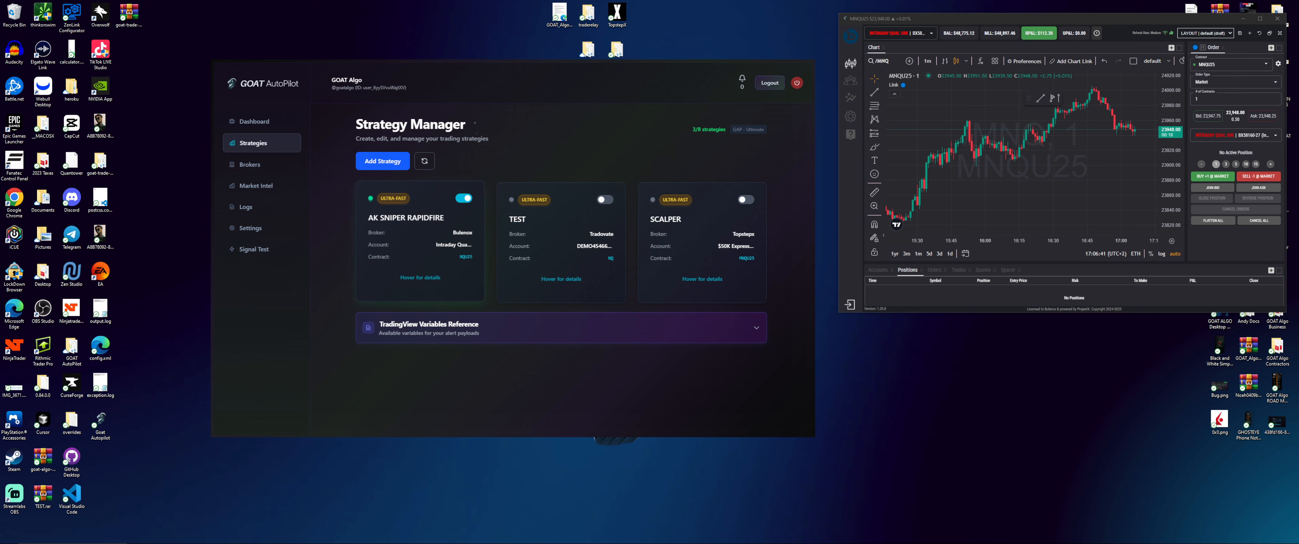
Bring the TradingView chart into view, compress its price scale, and expand the indicator list
drag(1298, 46, 811, 39)
drag(1099, 113, 1101, 290)
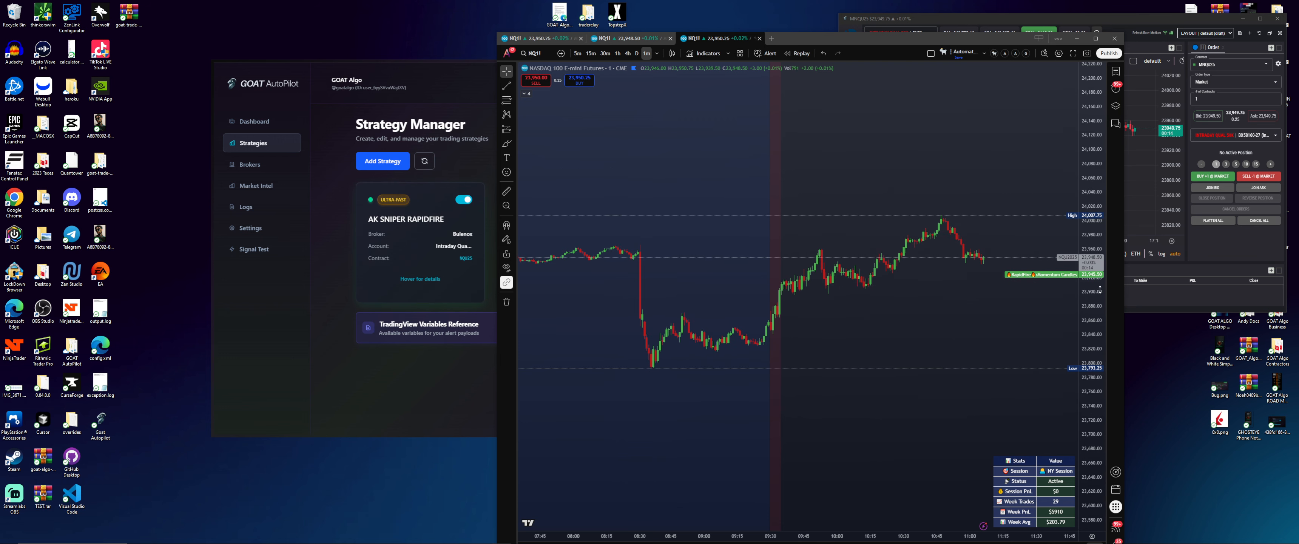
click(525, 93)
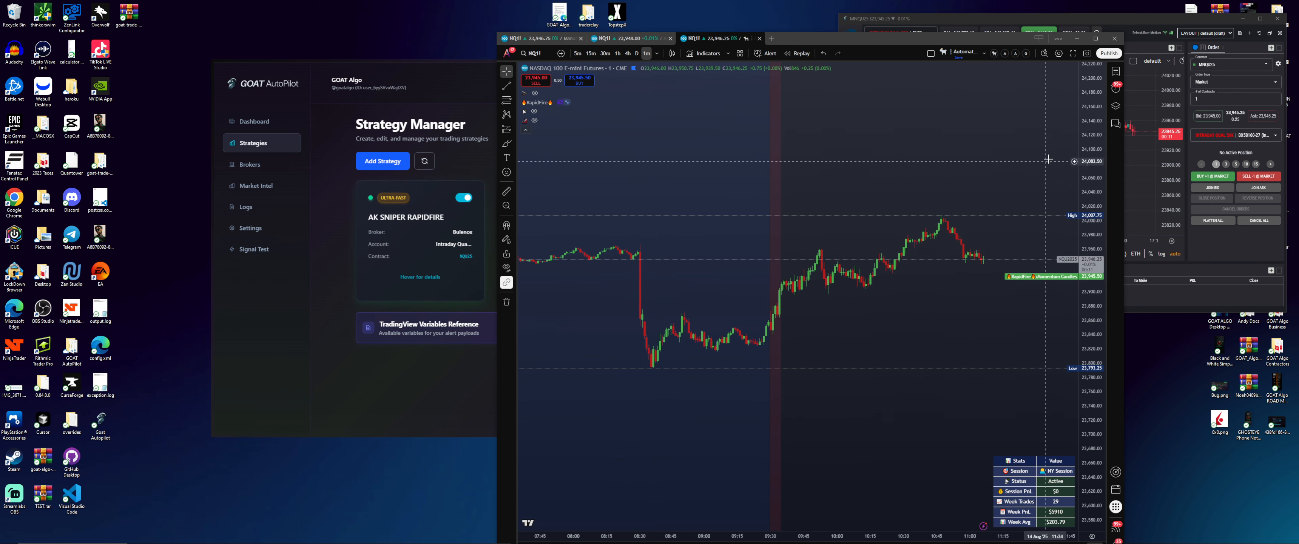
drag(1091, 169, 1091, 221)
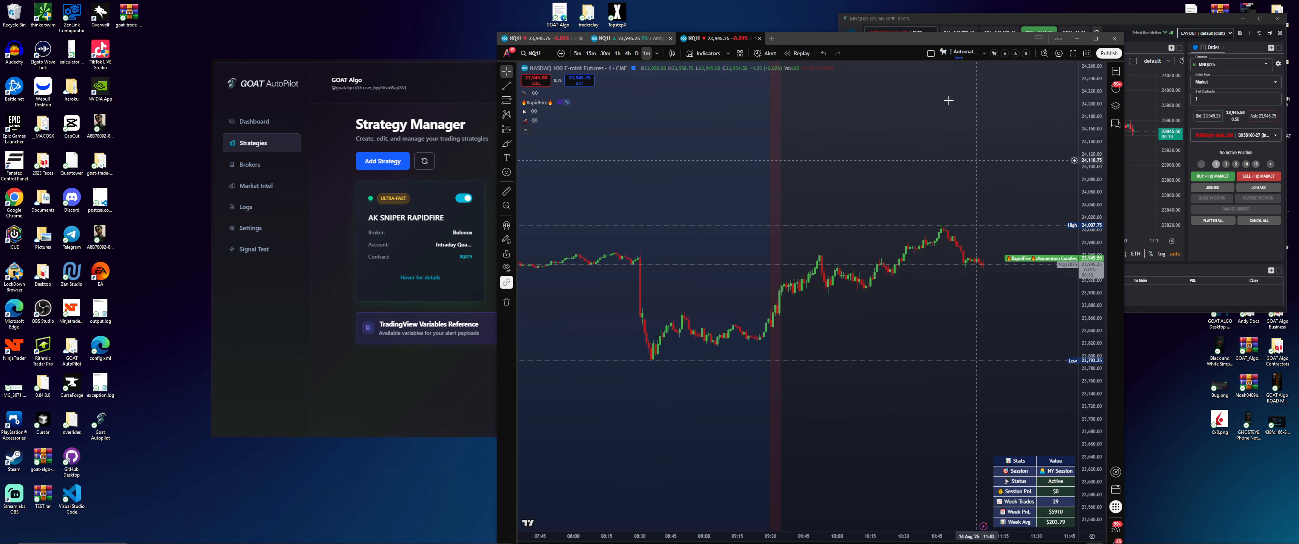
Create a new alert on NQ1! with its condition based on the RapidFire indicator
click(770, 53)
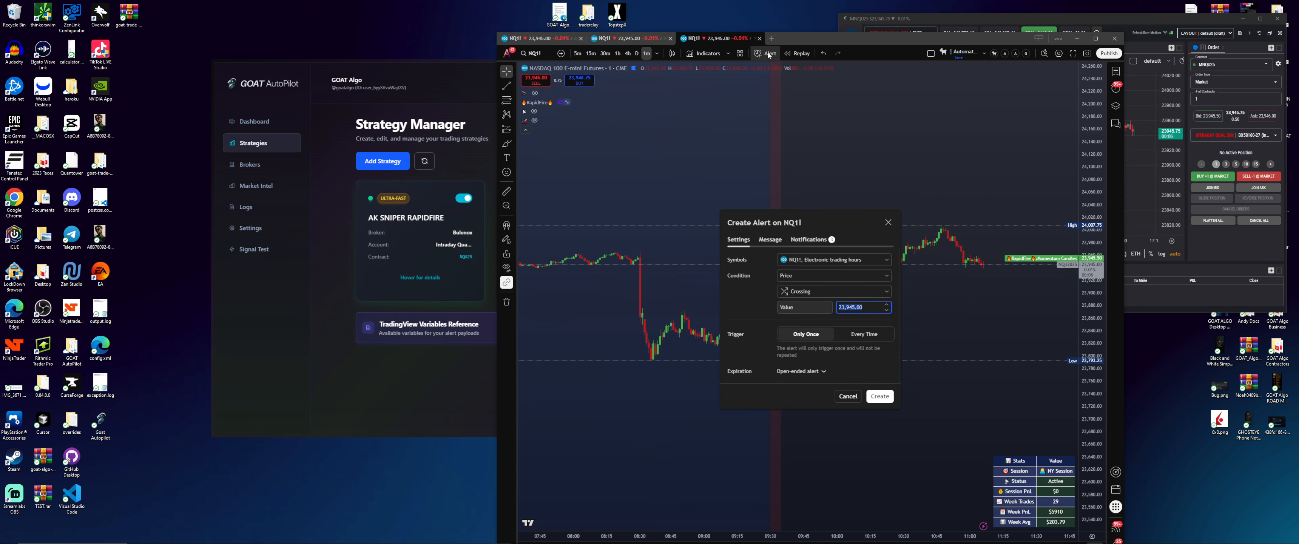
click(793, 277)
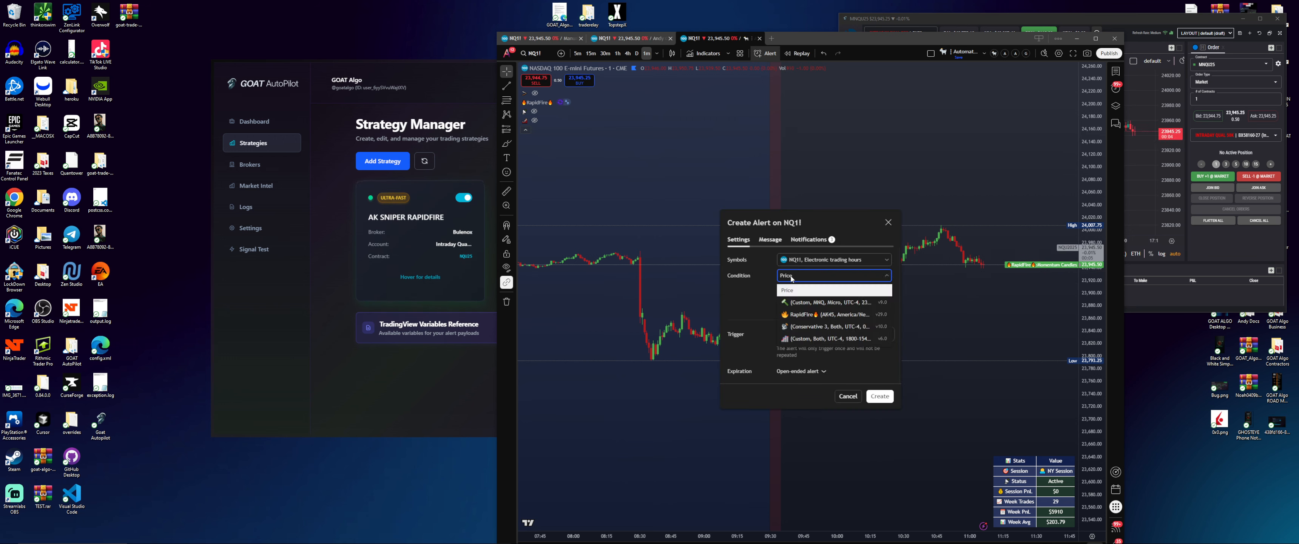
click(800, 315)
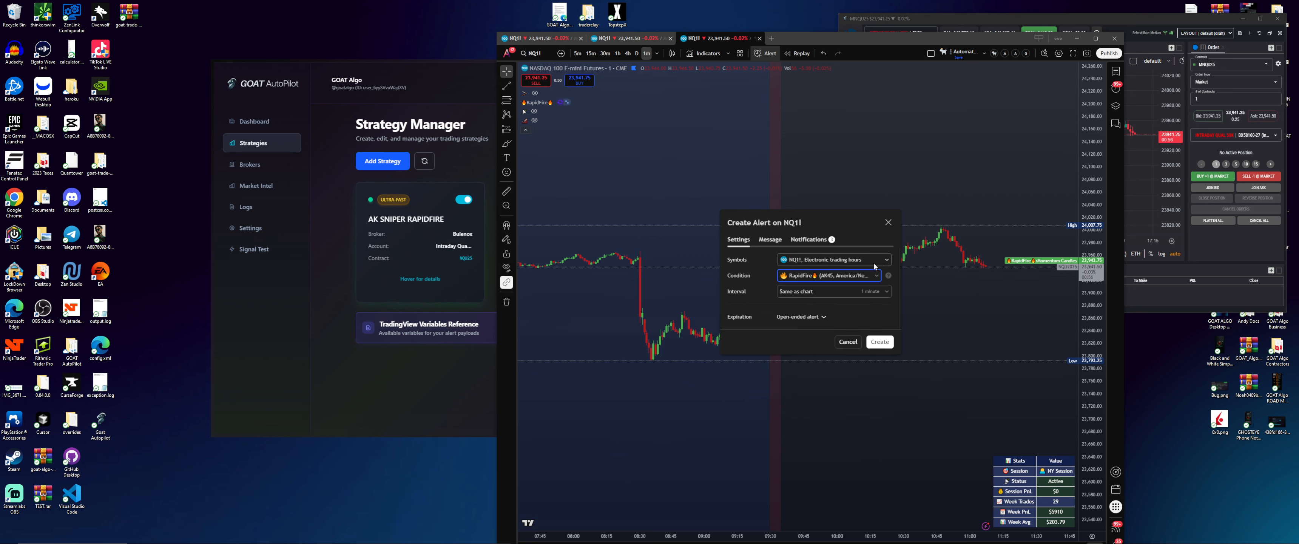
mouse_move(446, 212)
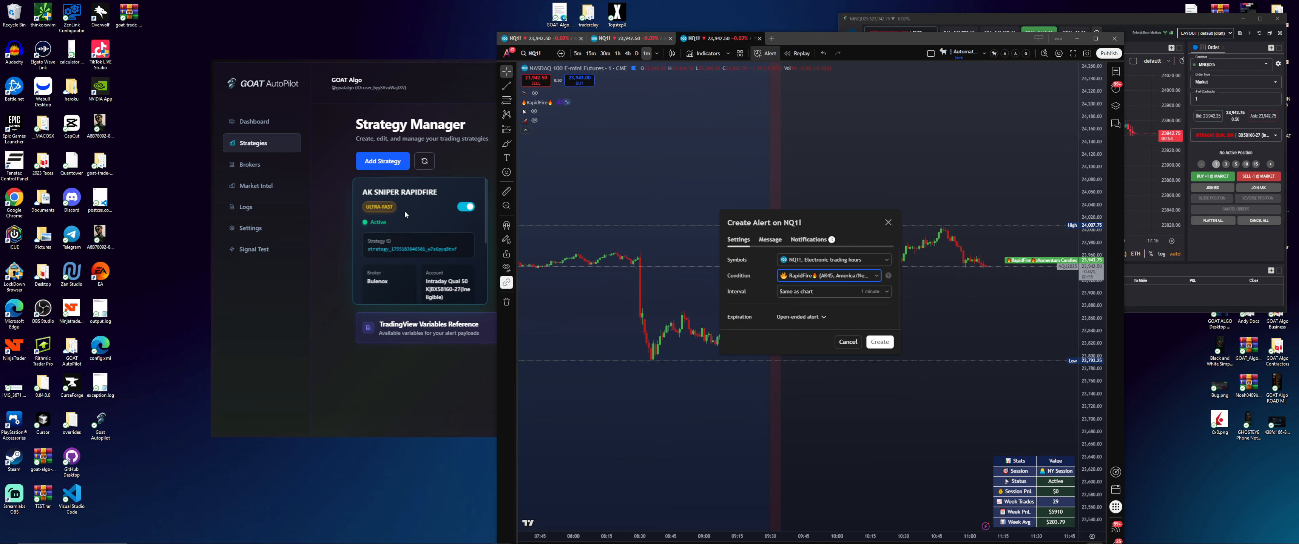
scroll(406, 216, down, 3)
Copy AK SNIPER RAPIDFIRE's webhook URL from GOAT AutoPilot into the NQ1! alert's Webhook URL field
click(415, 106)
mouse_move(424, 257)
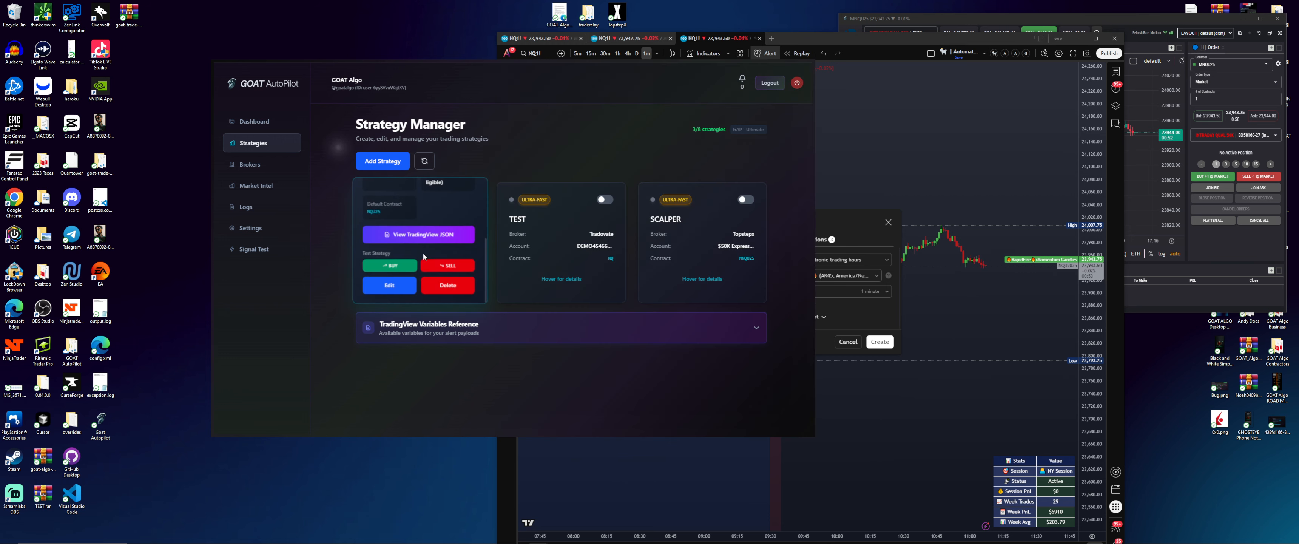
click(417, 233)
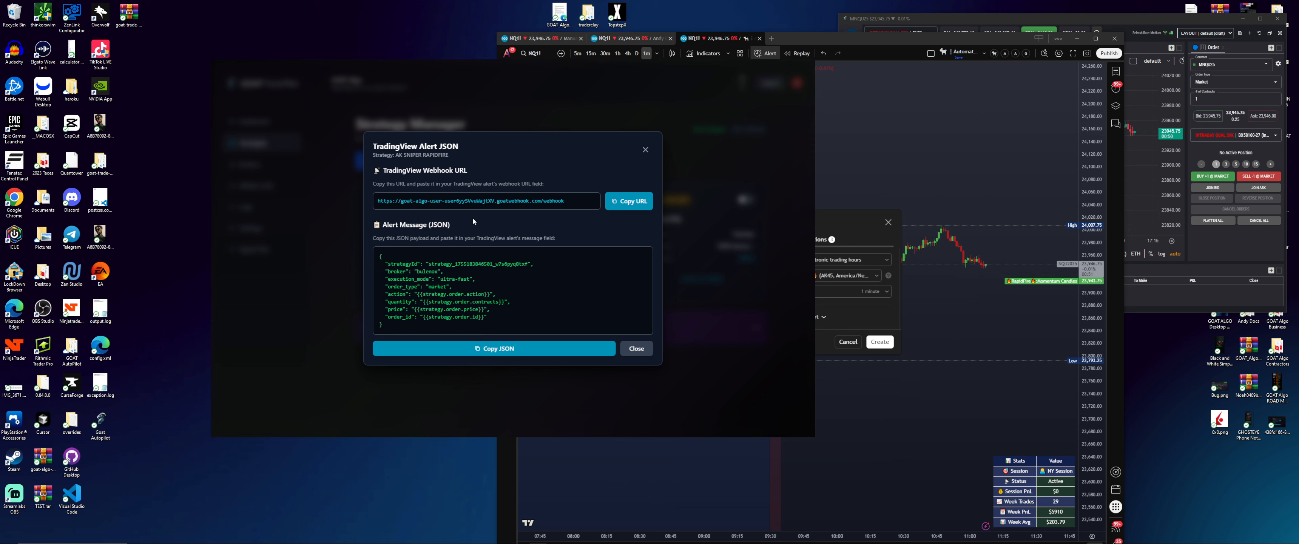
click(619, 206)
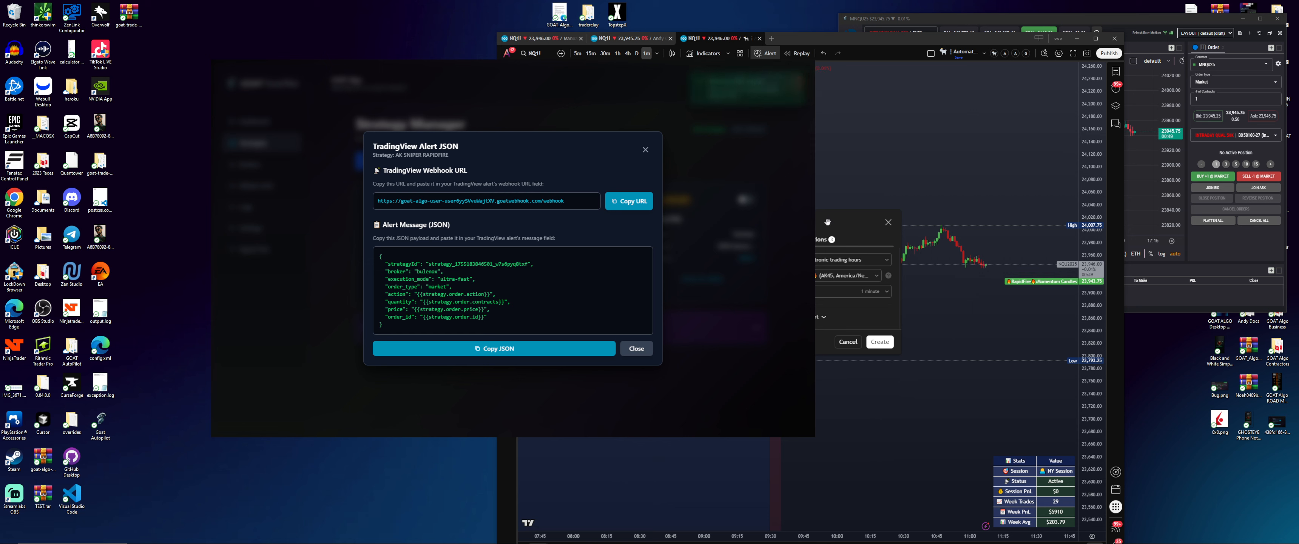
click(846, 225)
click(802, 240)
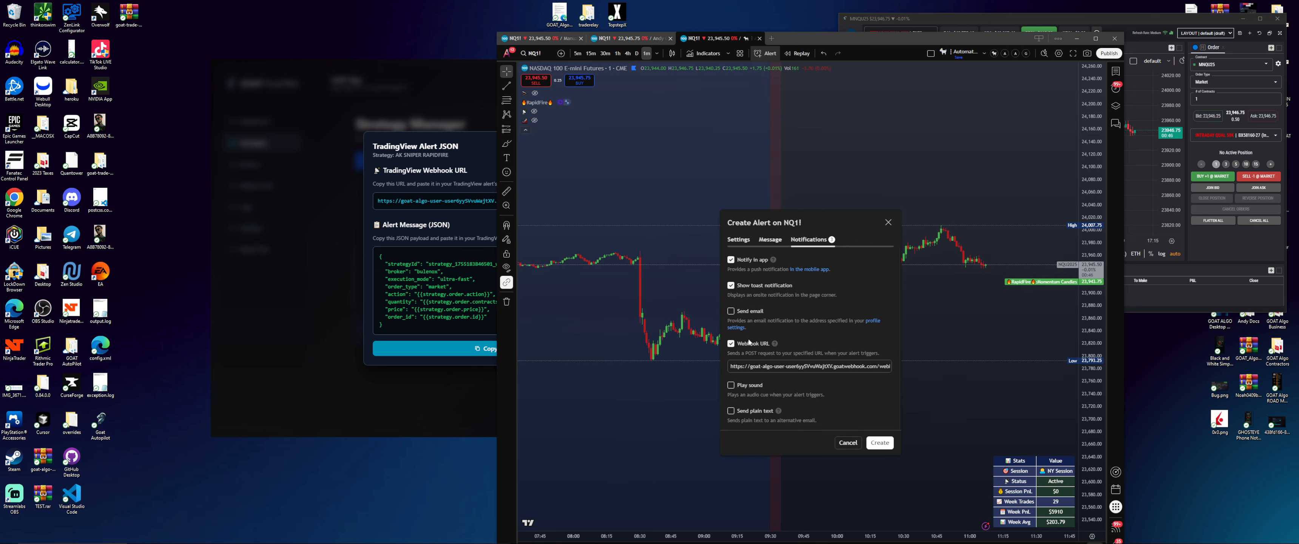
triple_click(764, 368)
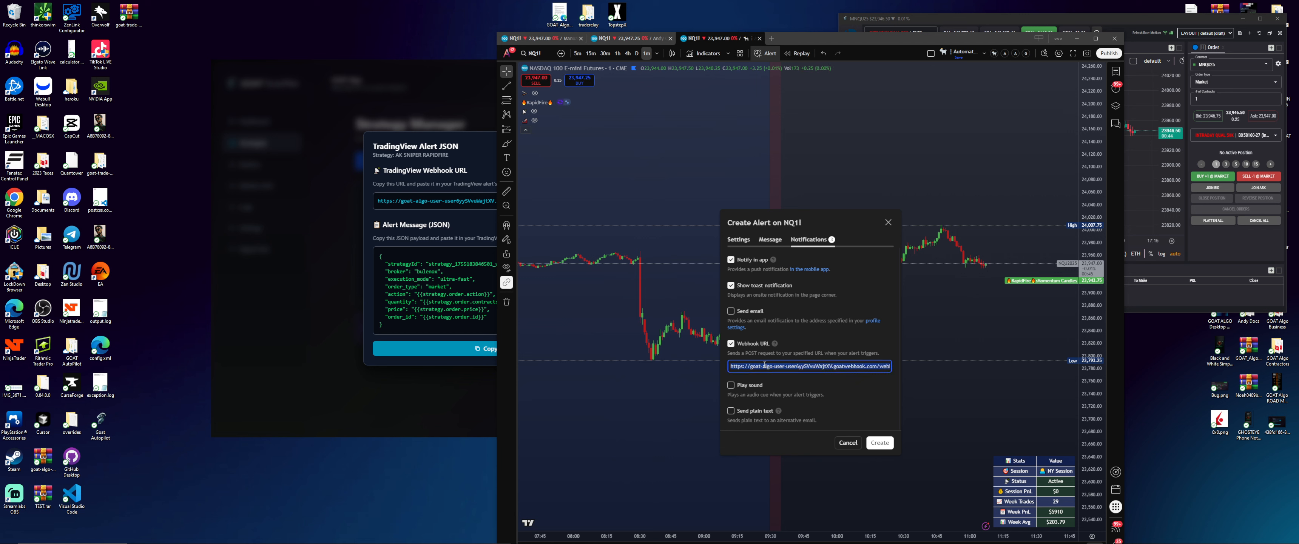
key(ctrl+v)
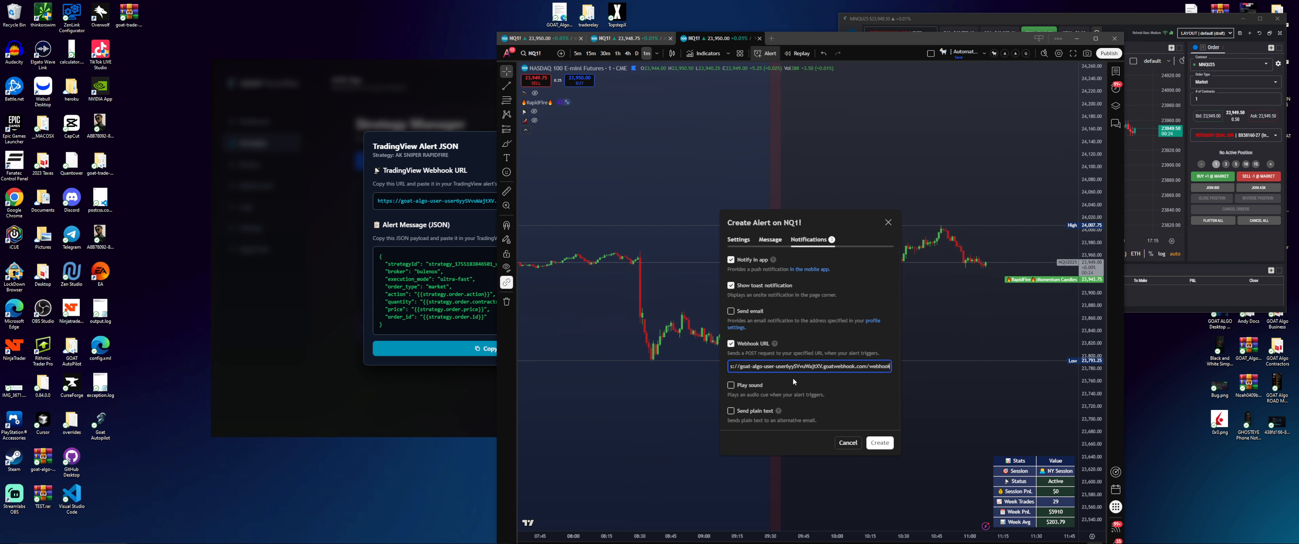
Replace the alert's message with the strategy's JSON payload copied from GOAT AutoPilot
click(770, 240)
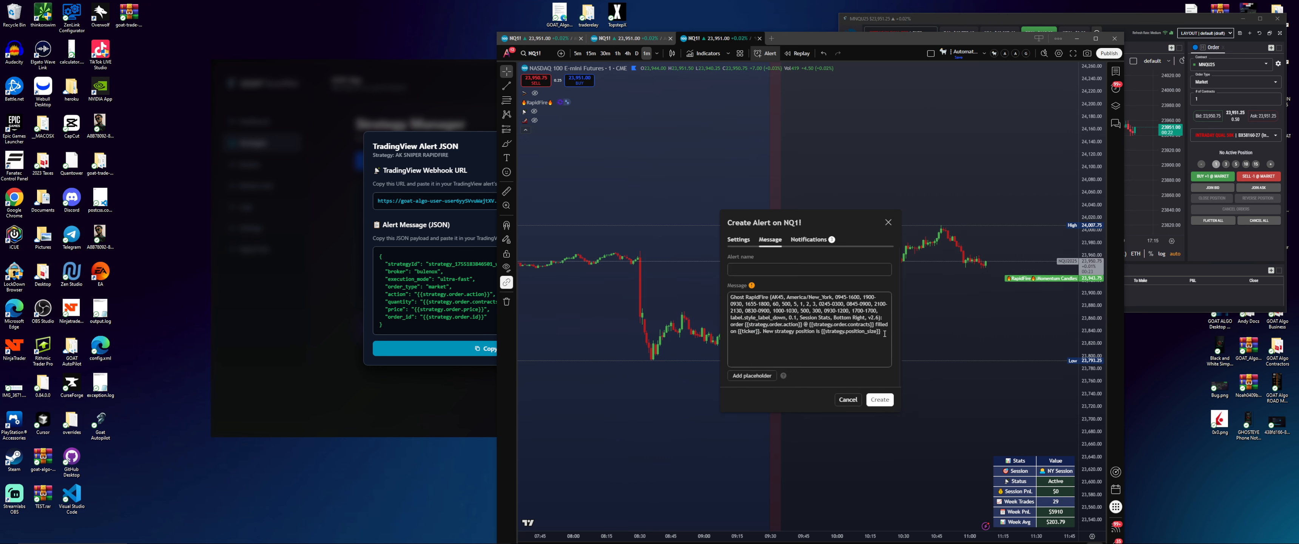
drag(887, 335, 726, 298)
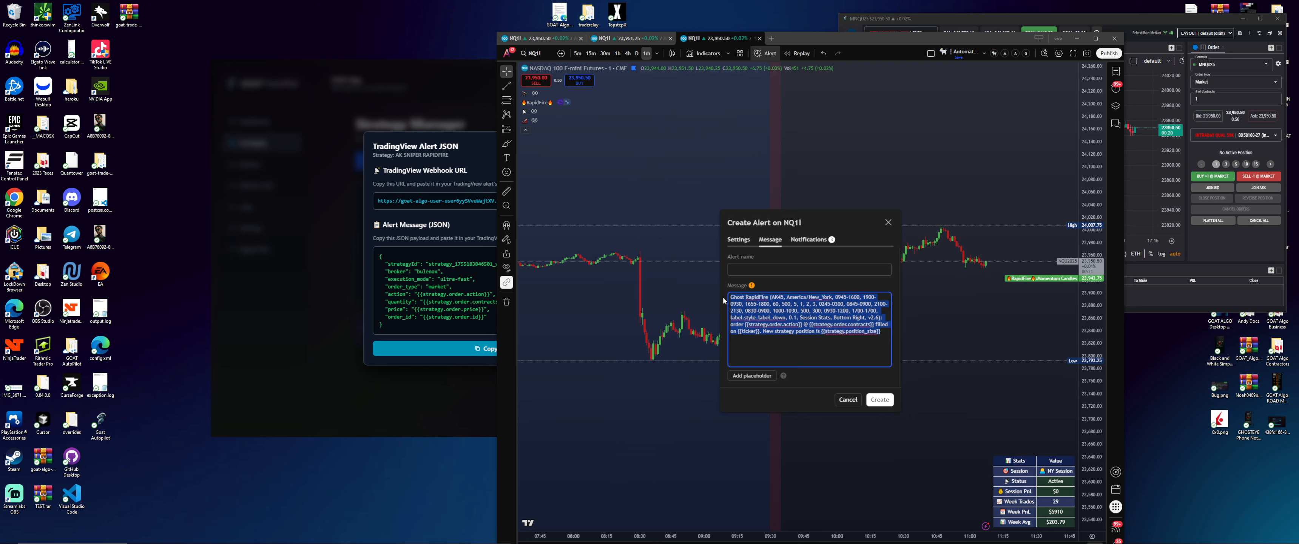
key(BackSpace)
click(432, 241)
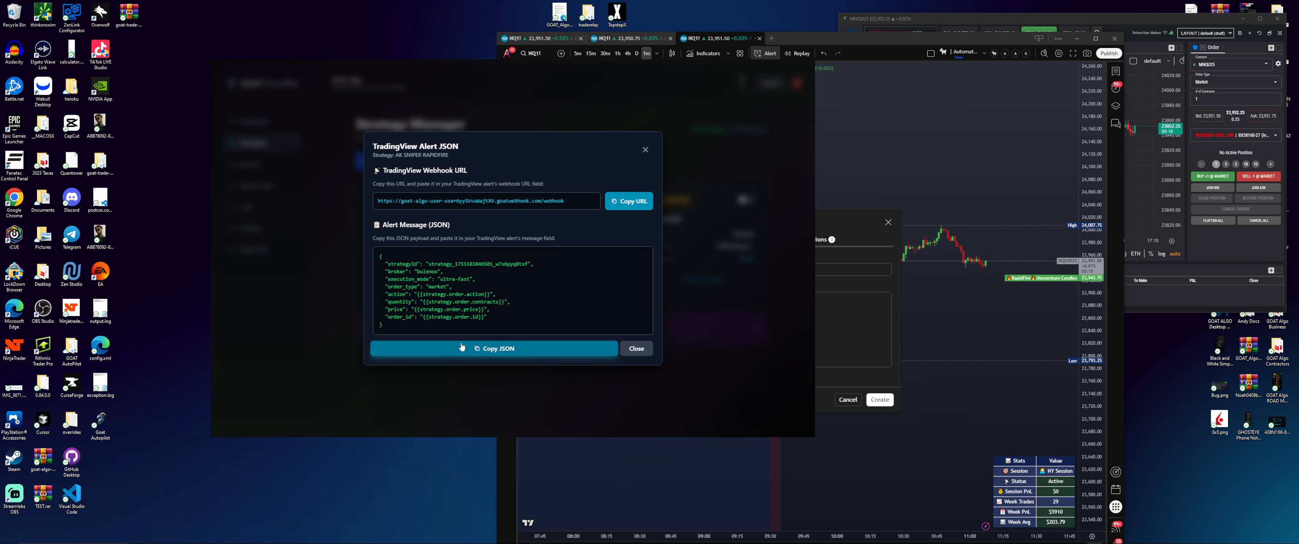
click(839, 309)
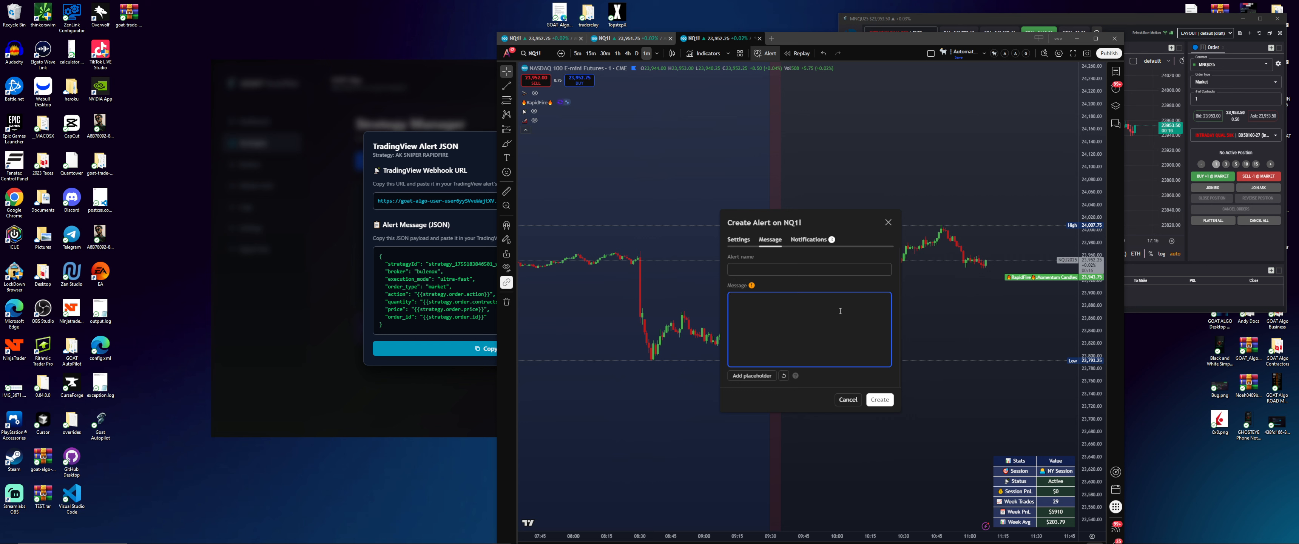
key(ctrl+v)
Name the alert 'AK SNIPER RAPIDFIRE BULENOX' and create it
click(782, 272)
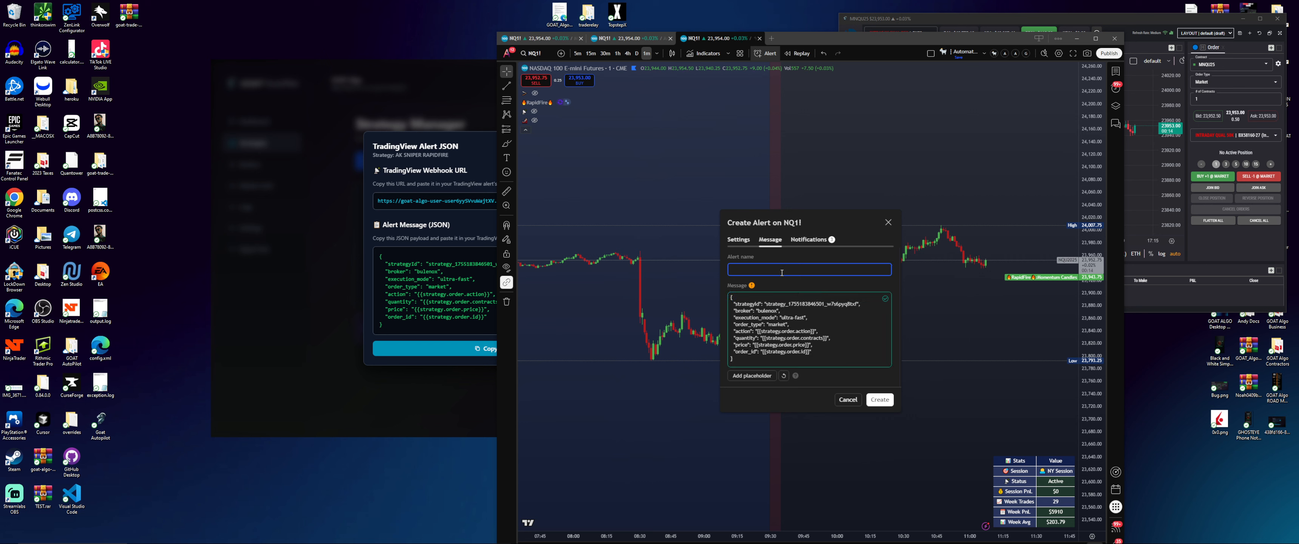
text(AK SN)
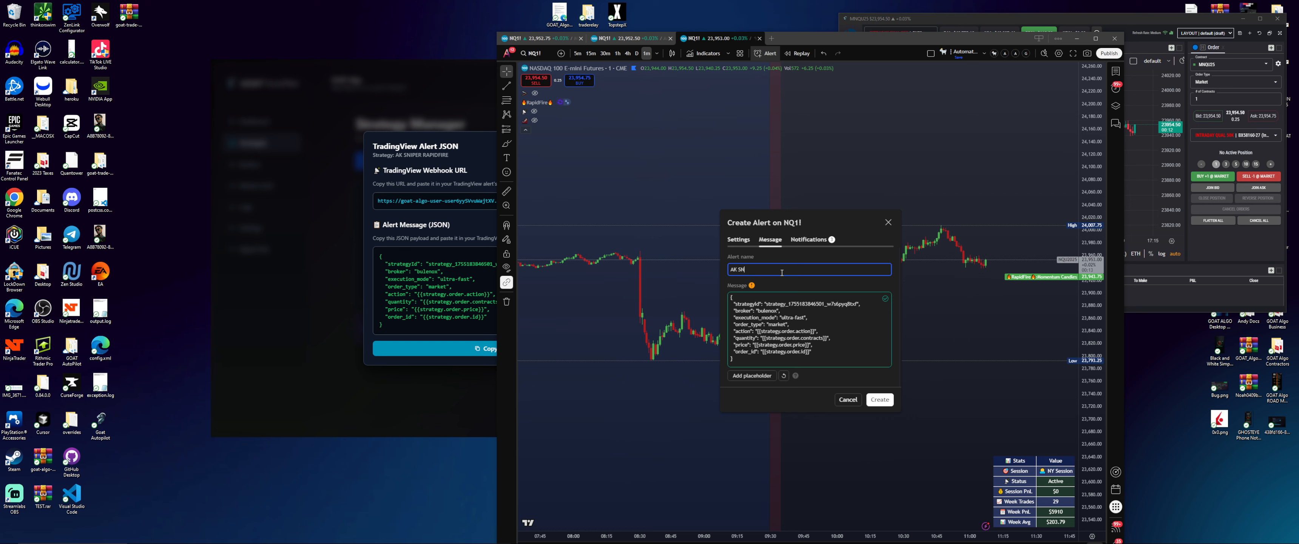
text(IPEIPE)
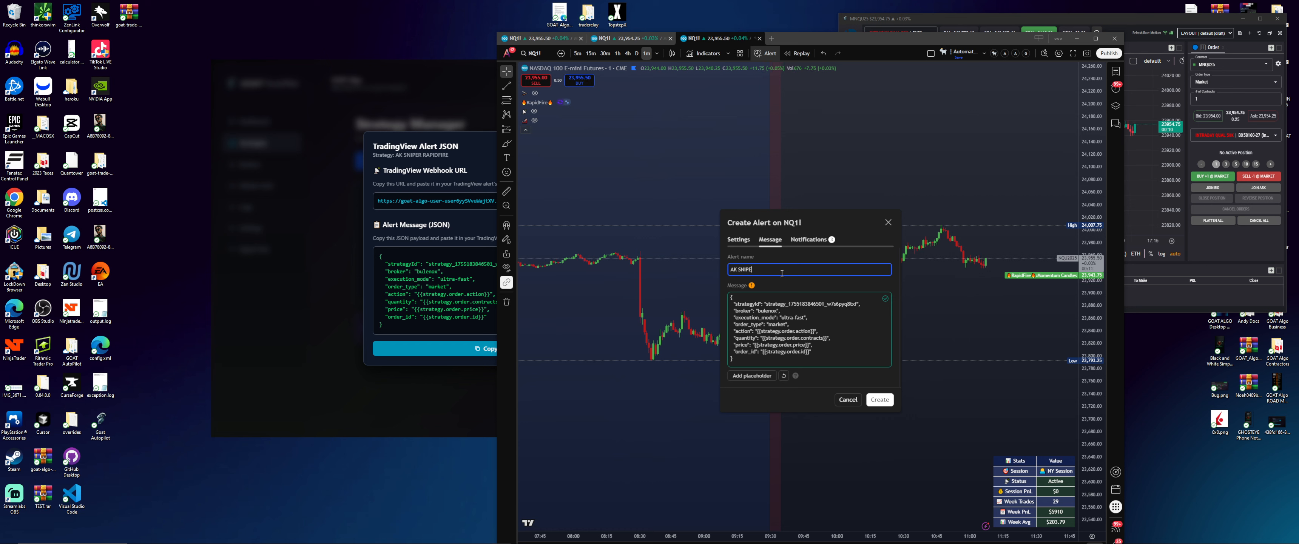
text(R RAPIDF)
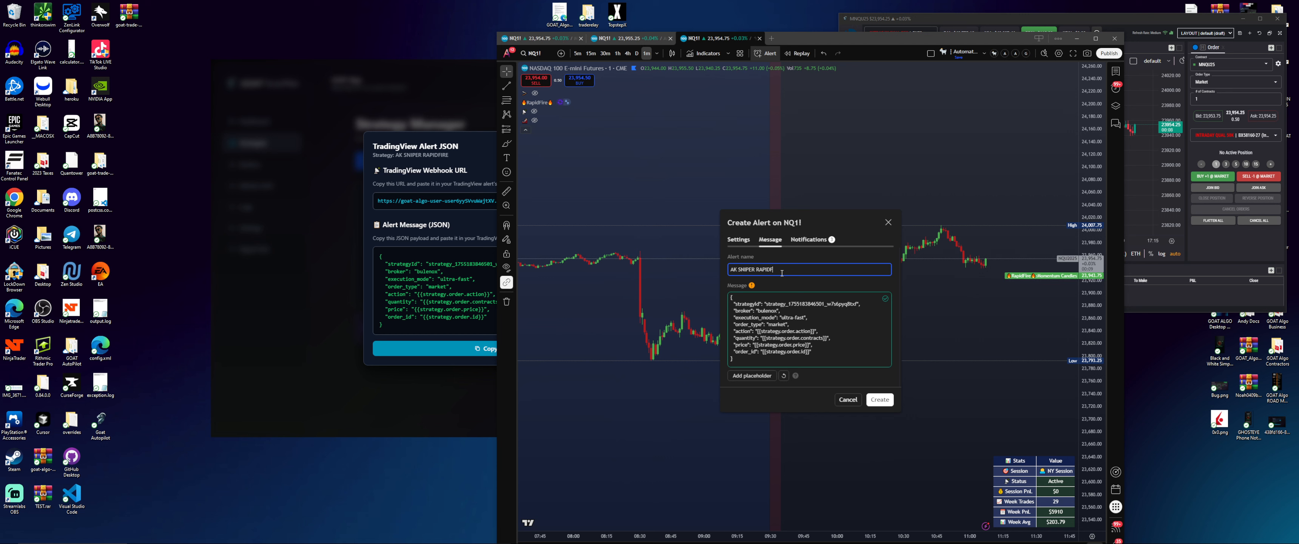
text(IRE BULENO)
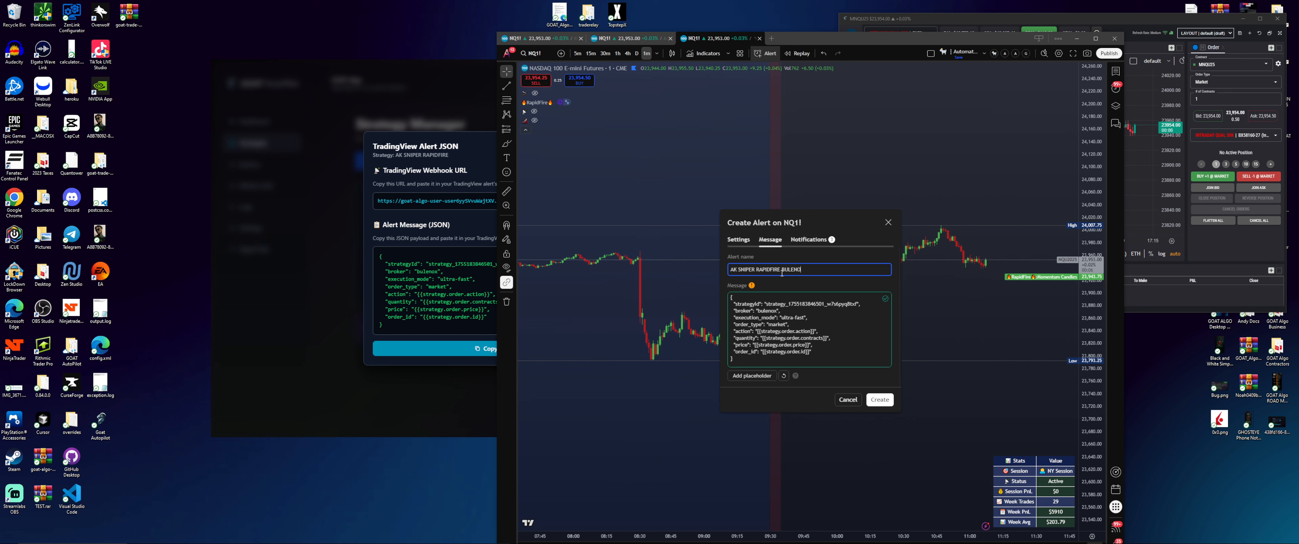
text(X)
click(880, 399)
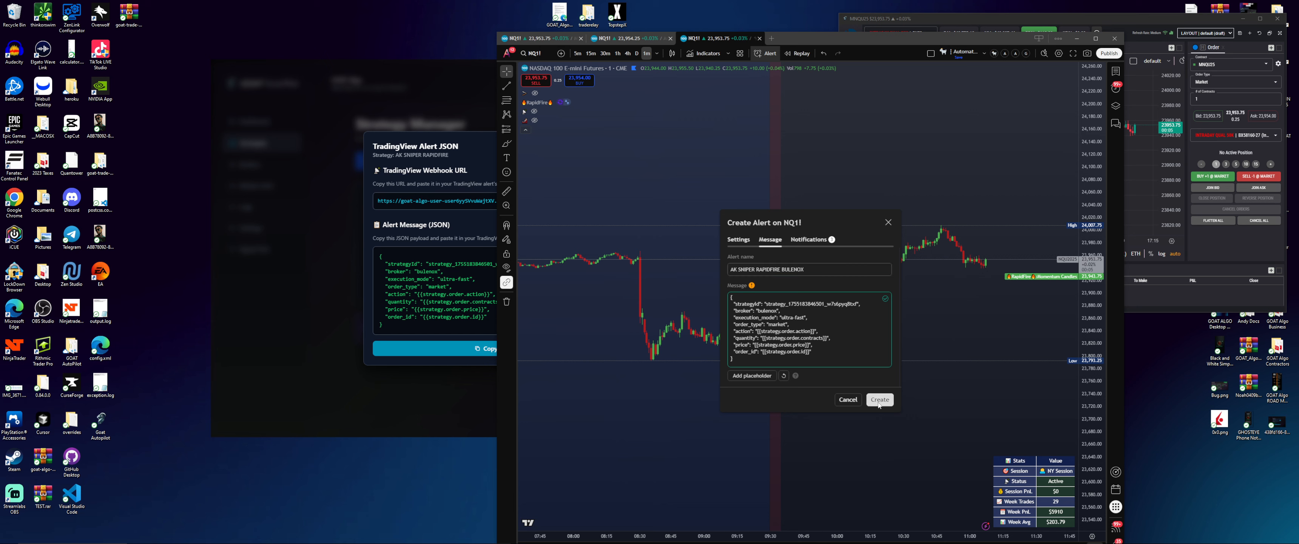
Close the JSON view, check Broker Connections lists only Bulenox, then view TradingView's alerts
click(470, 390)
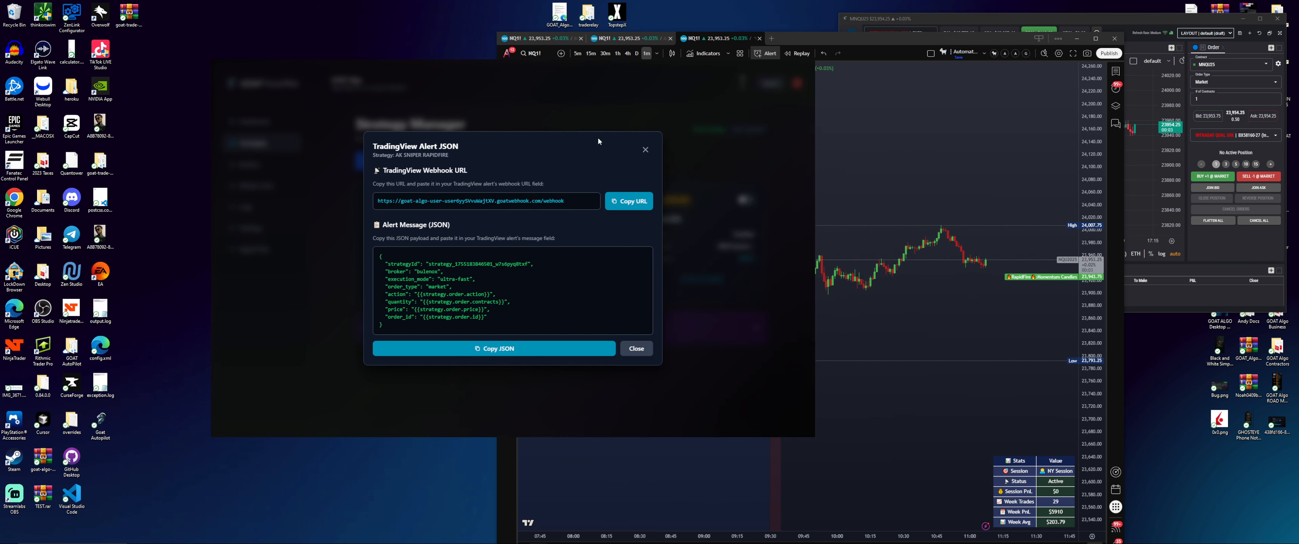
click(646, 149)
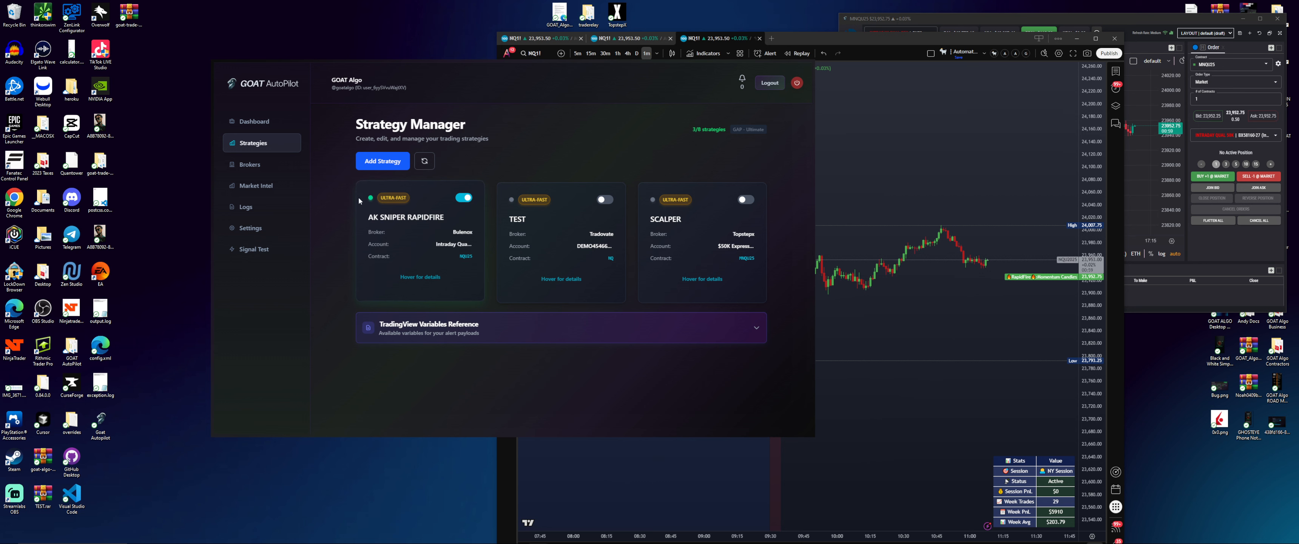
mouse_move(403, 244)
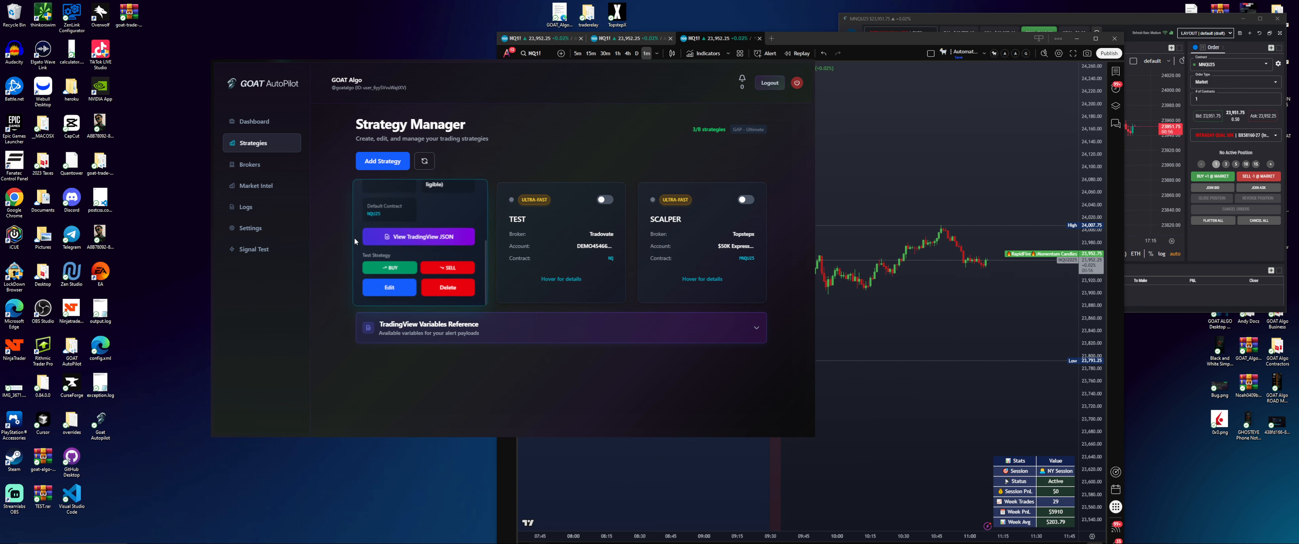
click(252, 170)
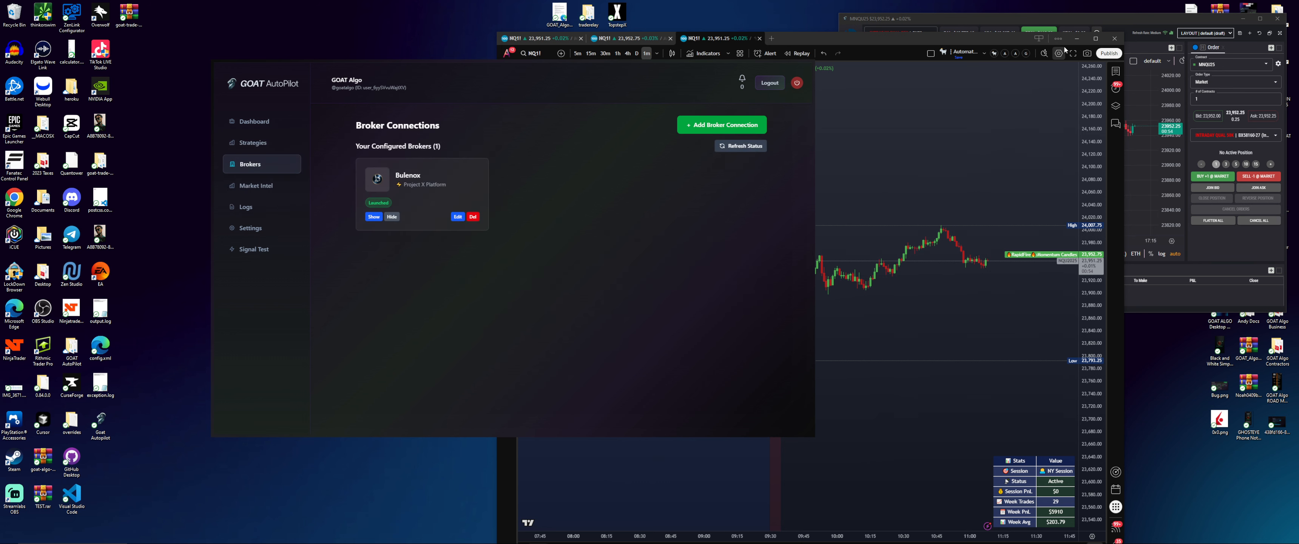
click(1116, 88)
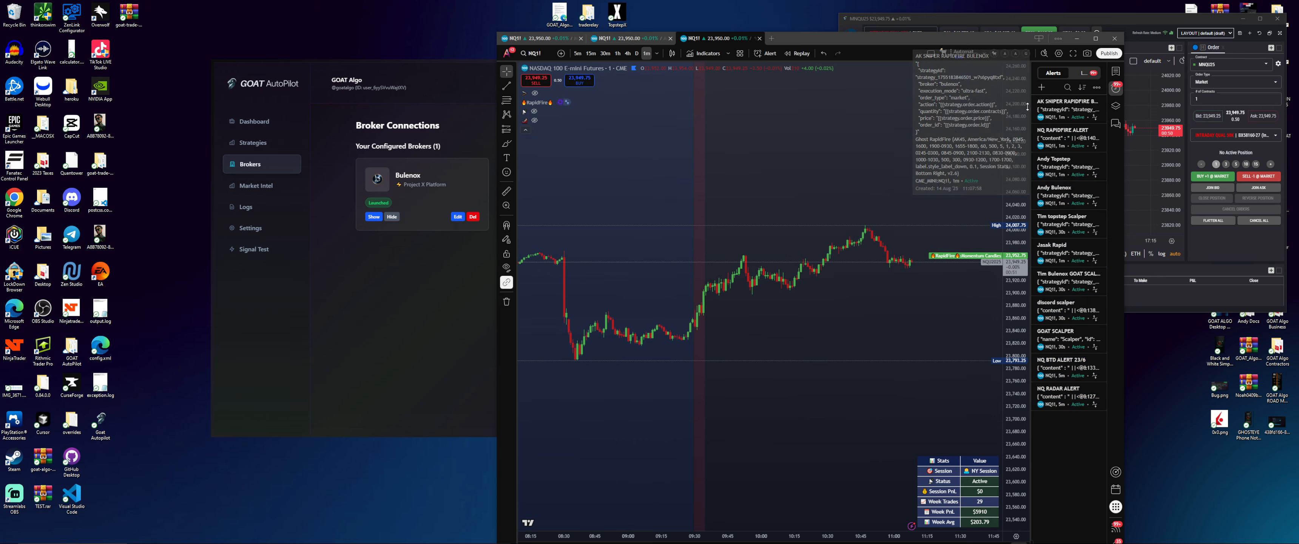
Send a test BUY for AK SNIPER RAPIDFIRE and check its fill in the Bulenox trading window
click(1076, 39)
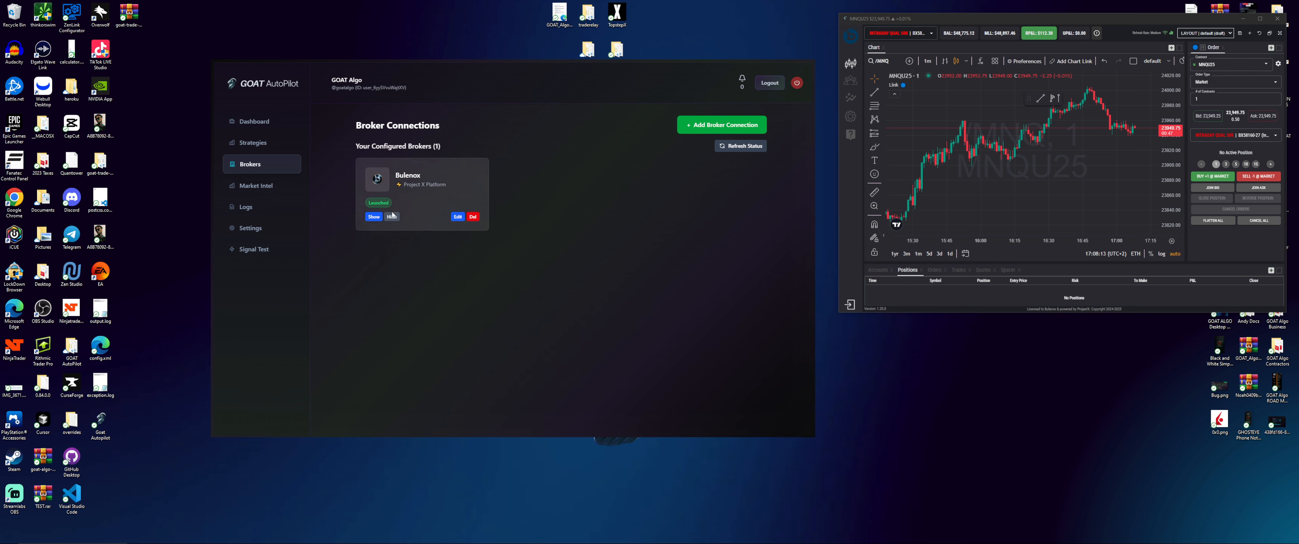
click(259, 146)
mouse_move(421, 249)
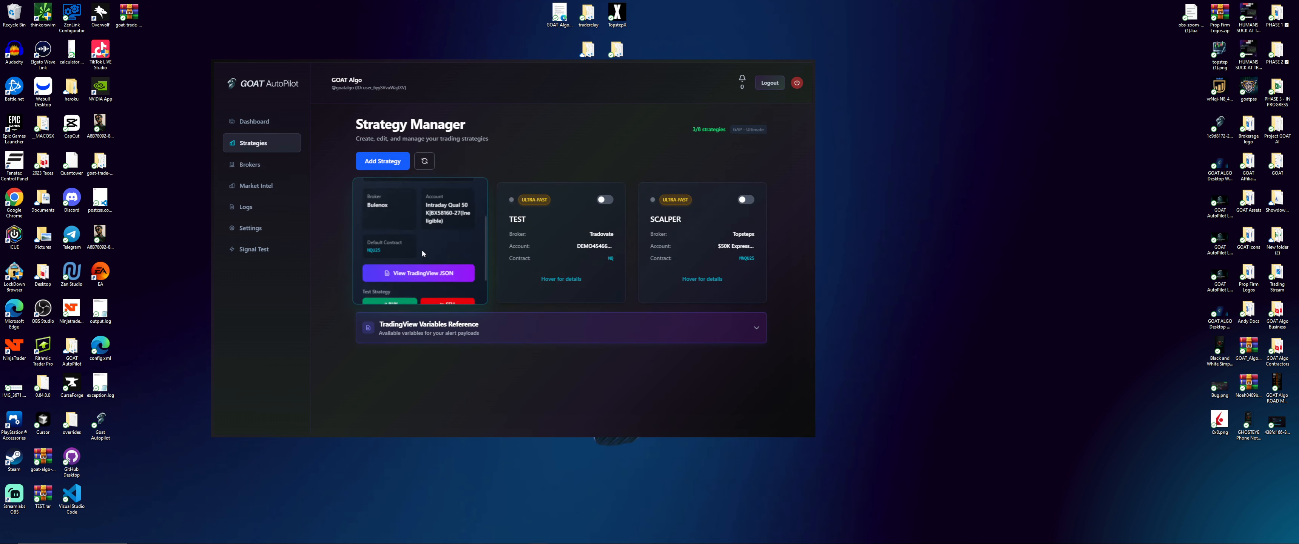
click(399, 268)
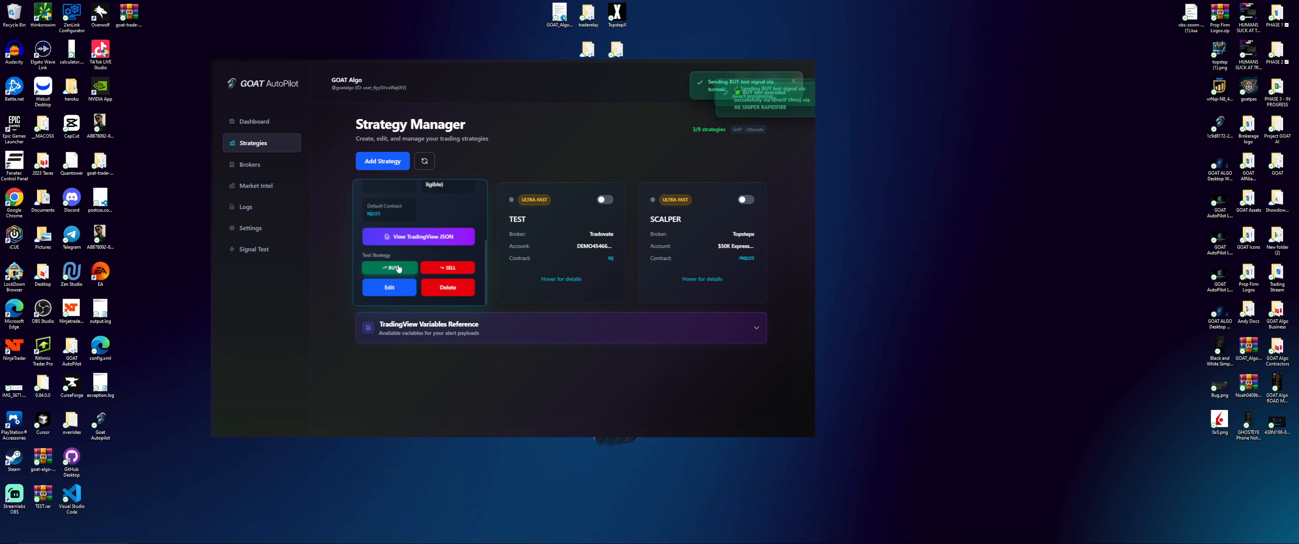
click(226, 169)
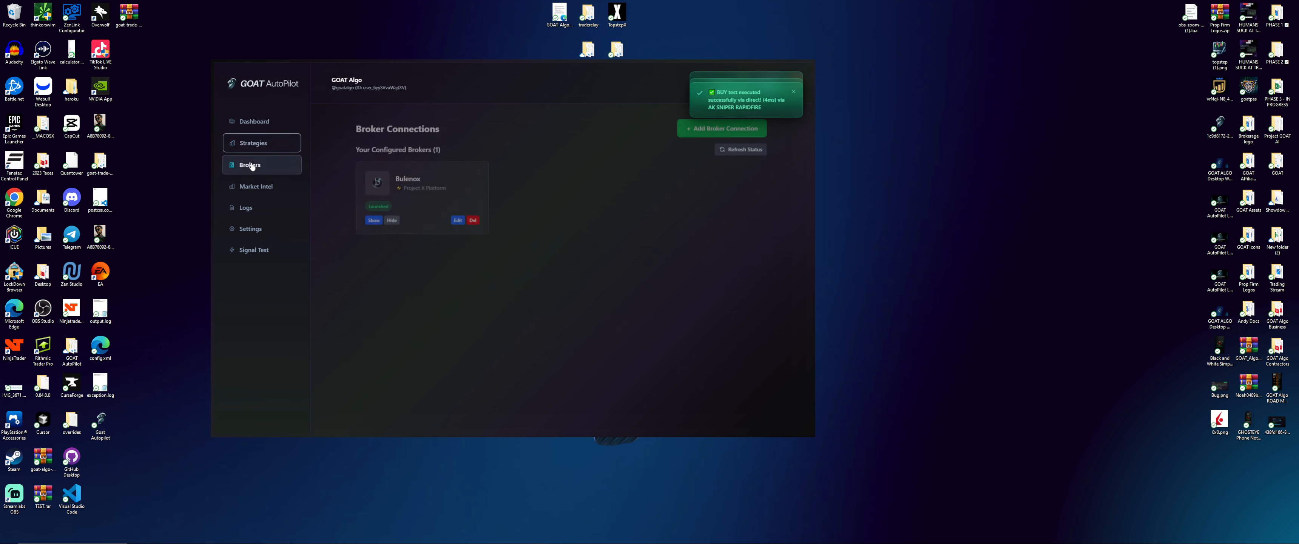
click(378, 219)
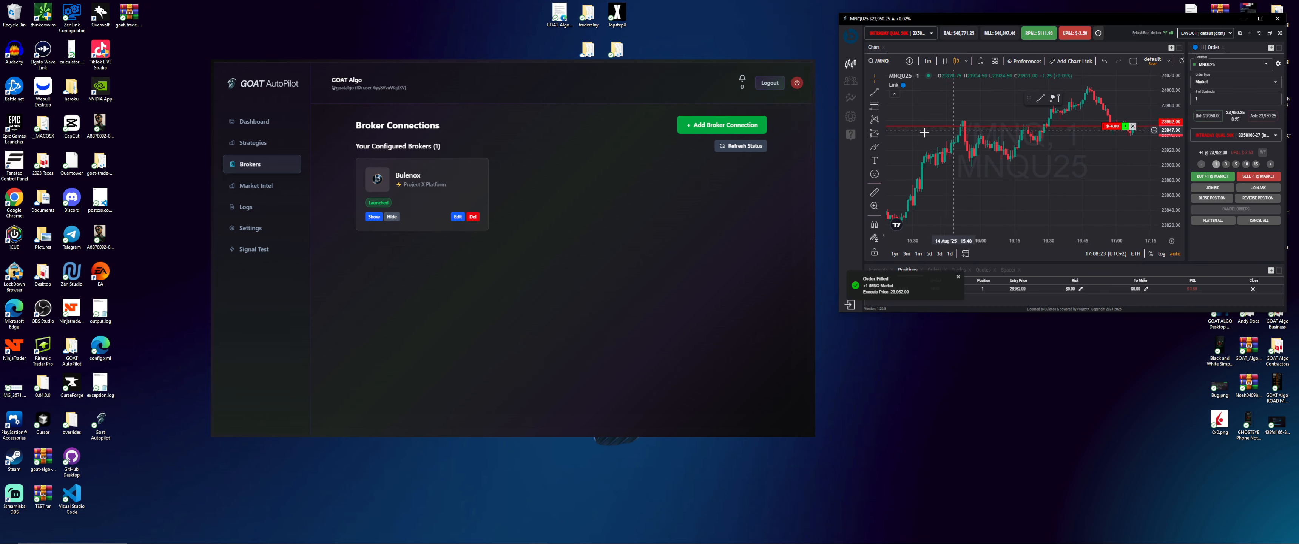
click(392, 217)
Send a test SELL and confirm the Bulenox MNQU25 window is left flat
click(255, 142)
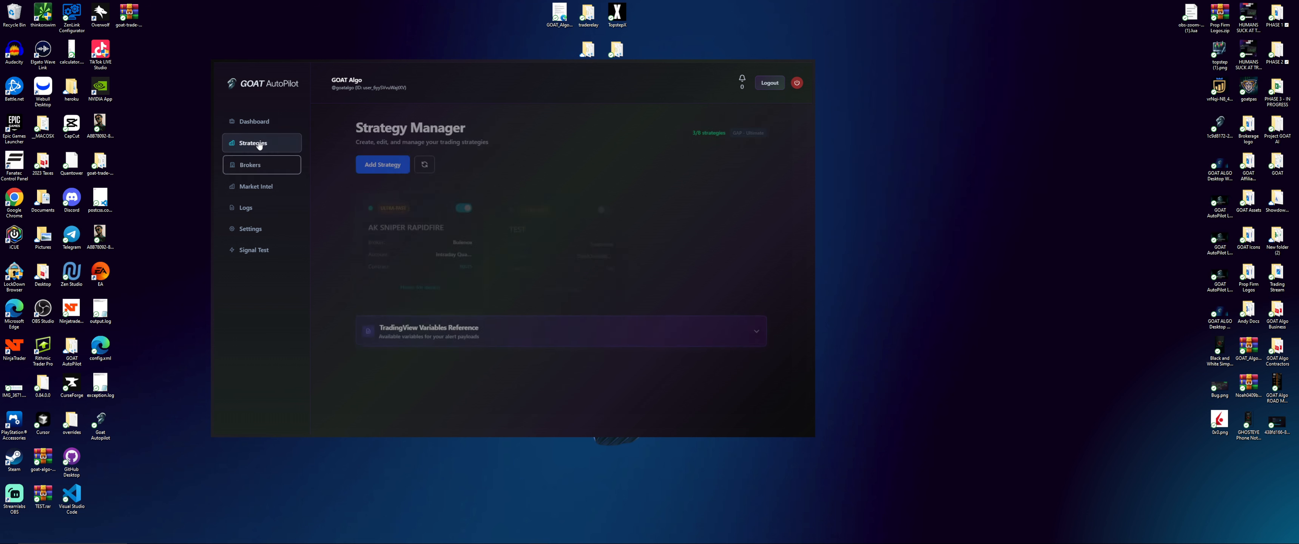
click(446, 267)
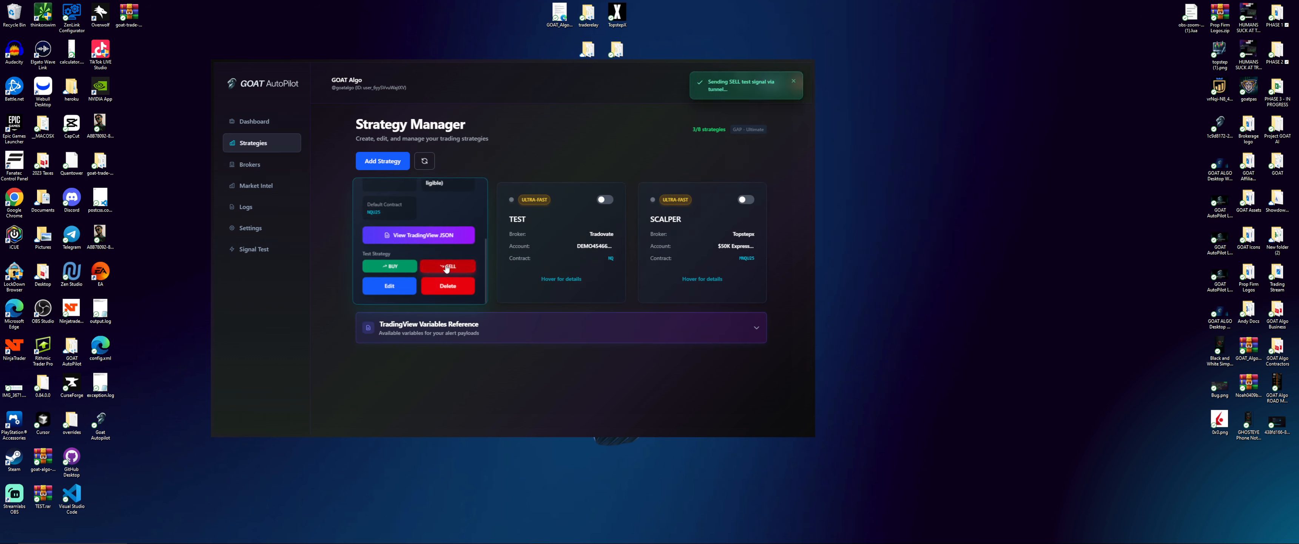
click(237, 166)
click(368, 220)
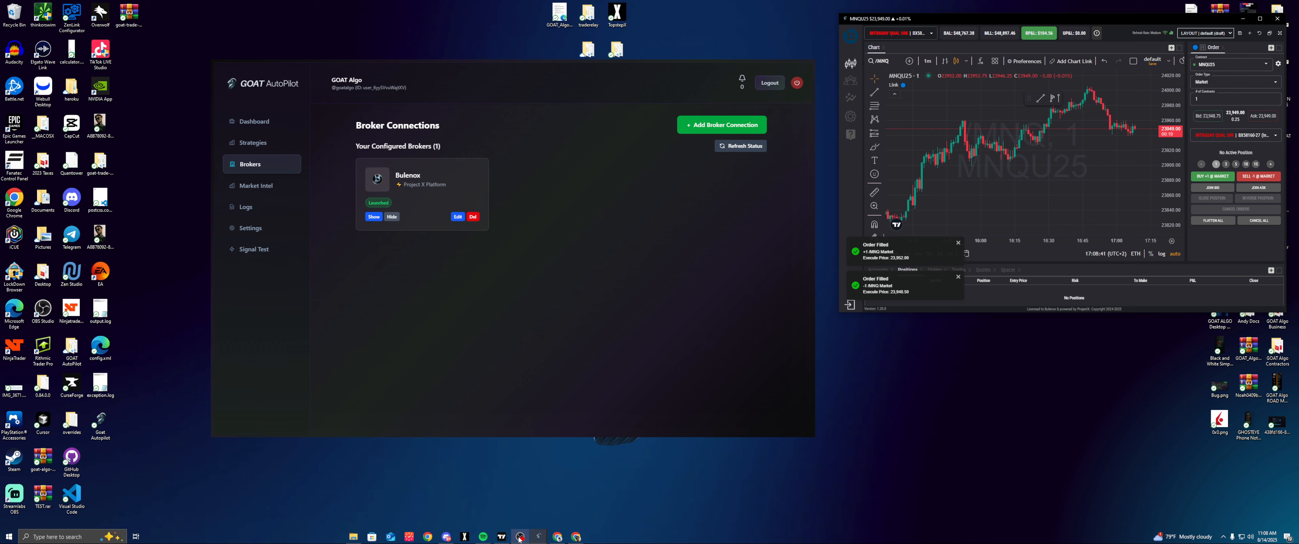
Set the RapidFire strategy's order size to 1 in its Properties settings
click(504, 536)
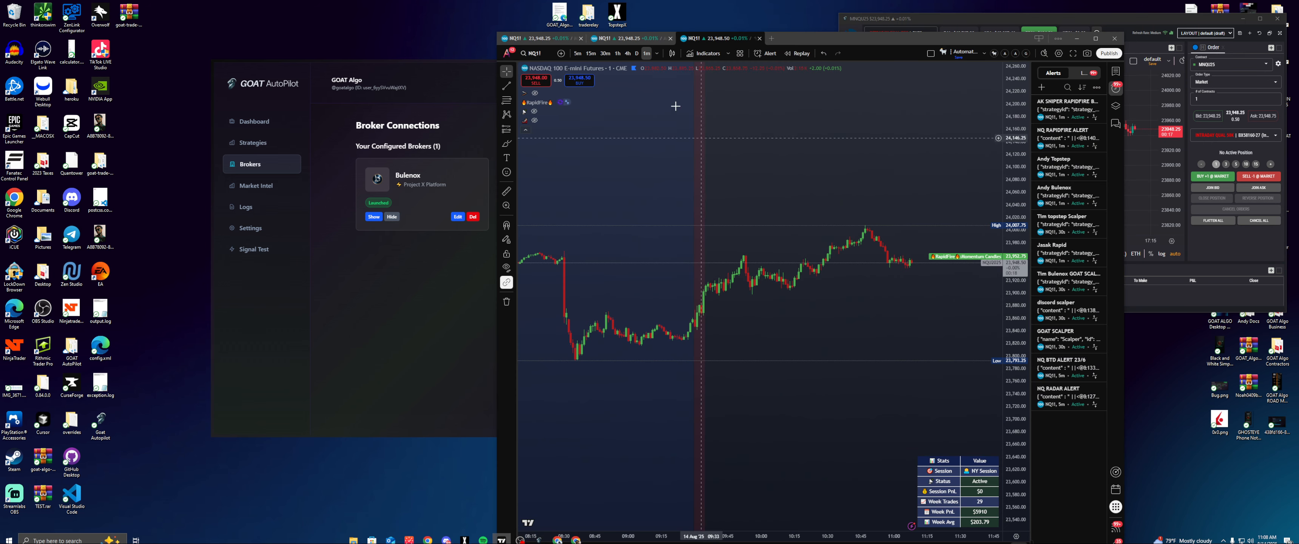
double_click(537, 103)
click(770, 85)
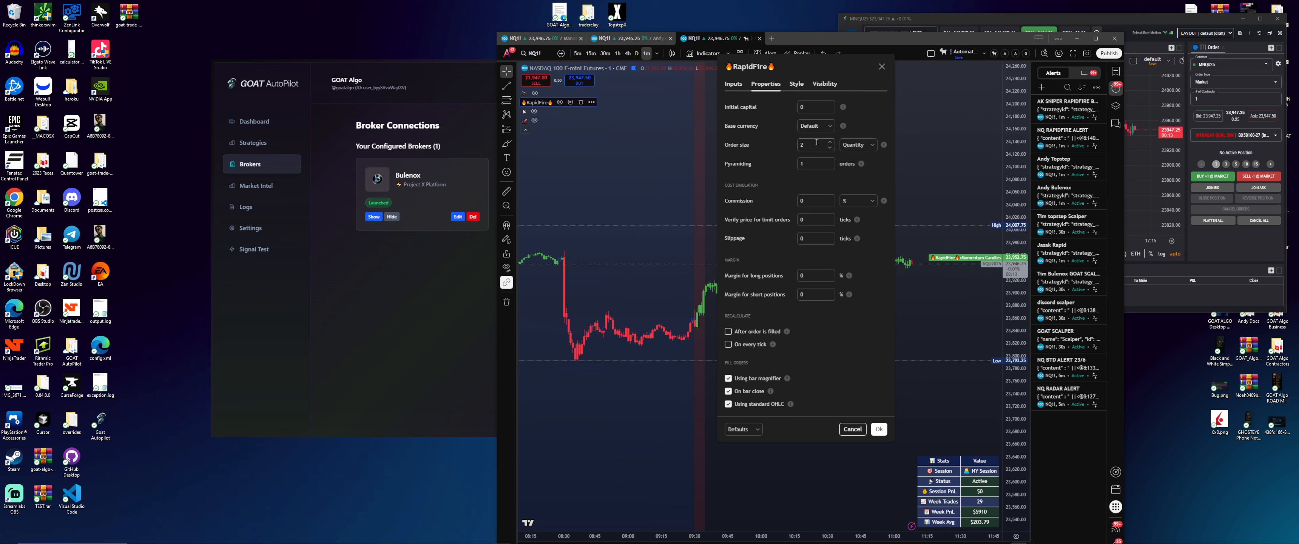
click(1153, 137)
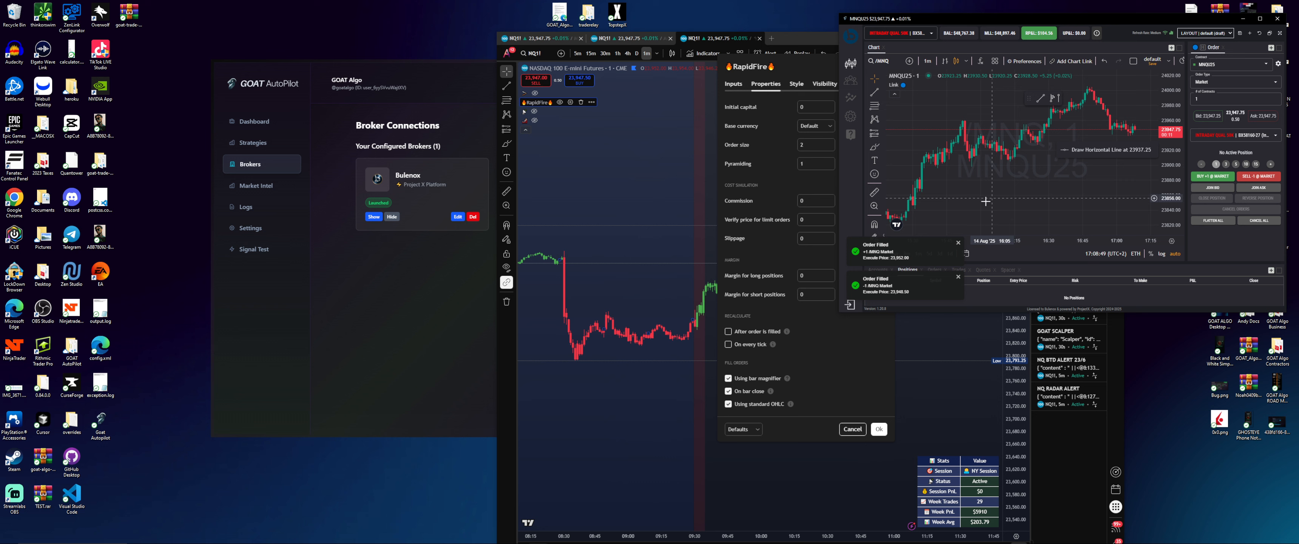
click(831, 147)
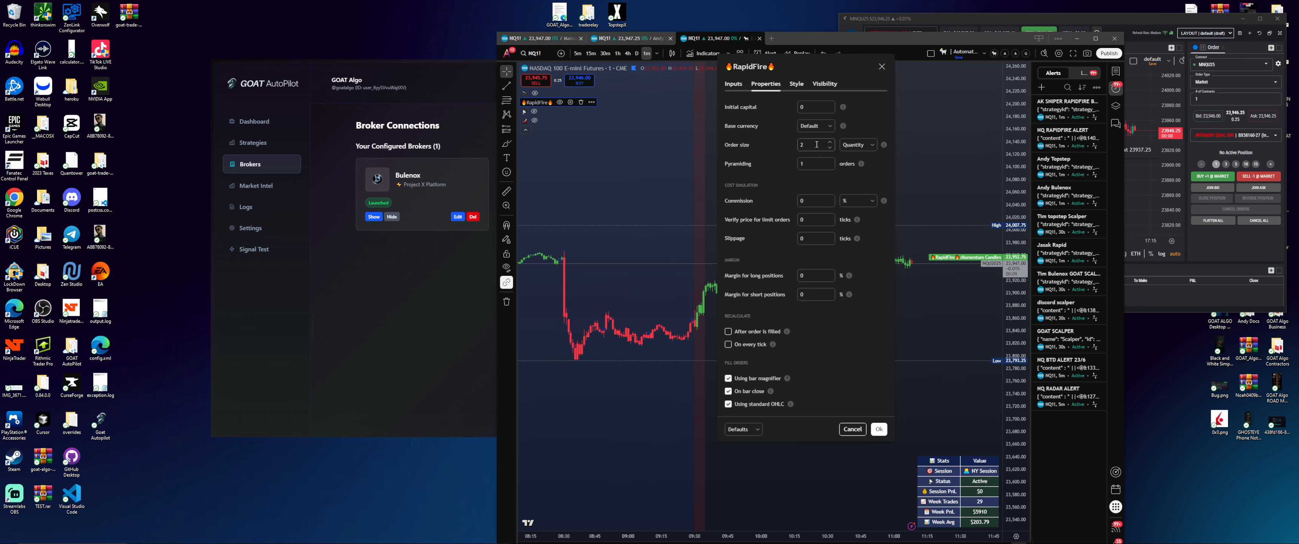
click(832, 148)
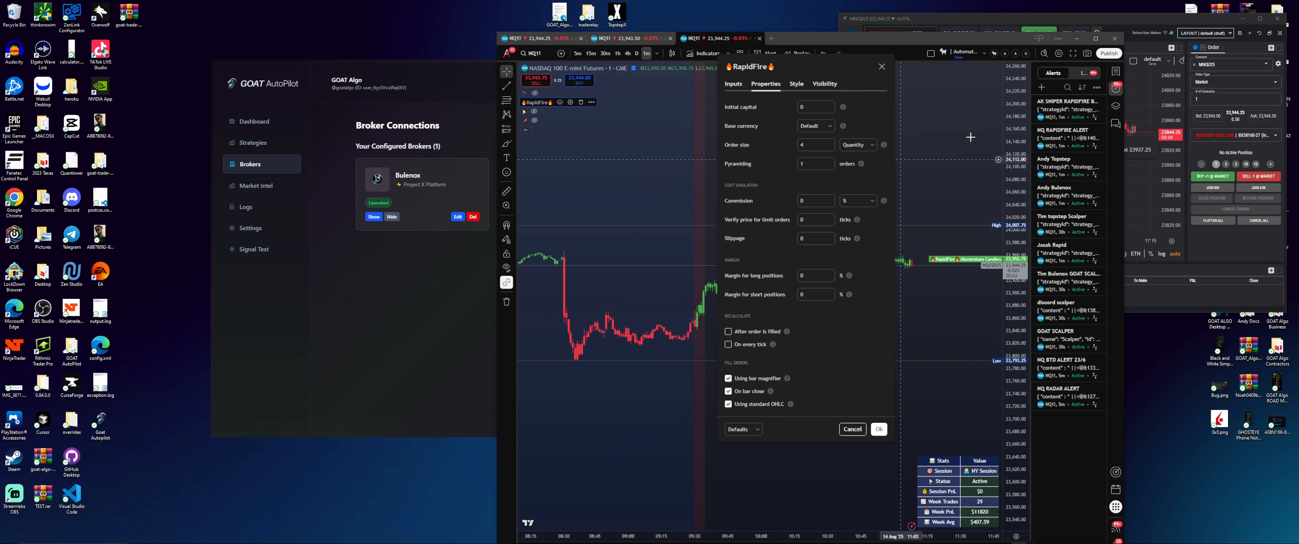
Re-save the NQ1! alert with the RapidFire strategy as its condition
click(1091, 103)
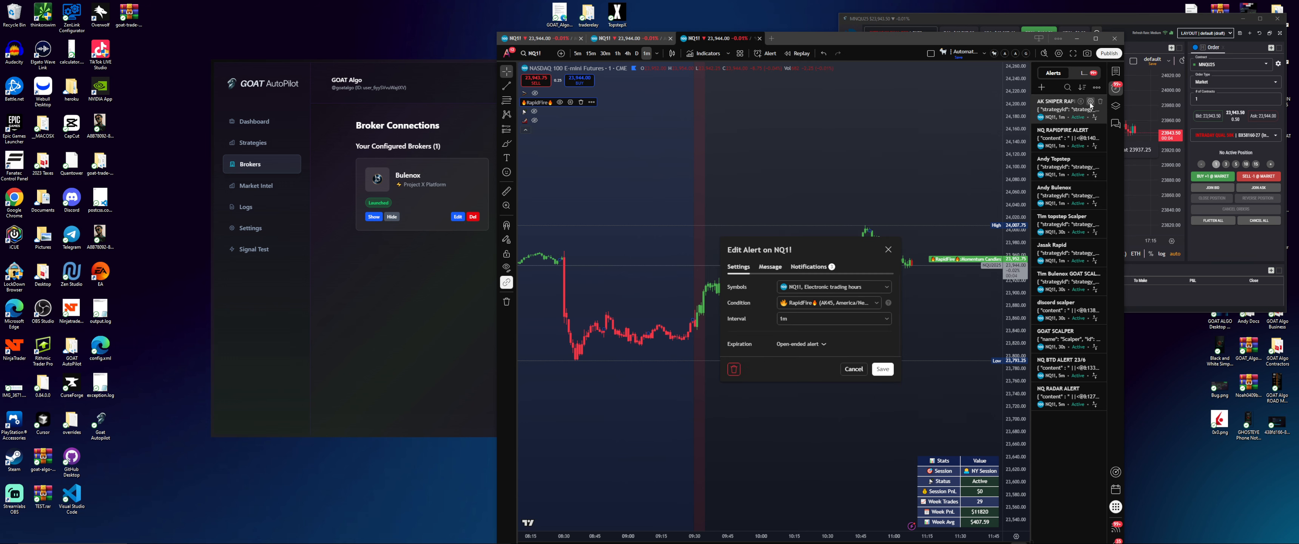
click(842, 304)
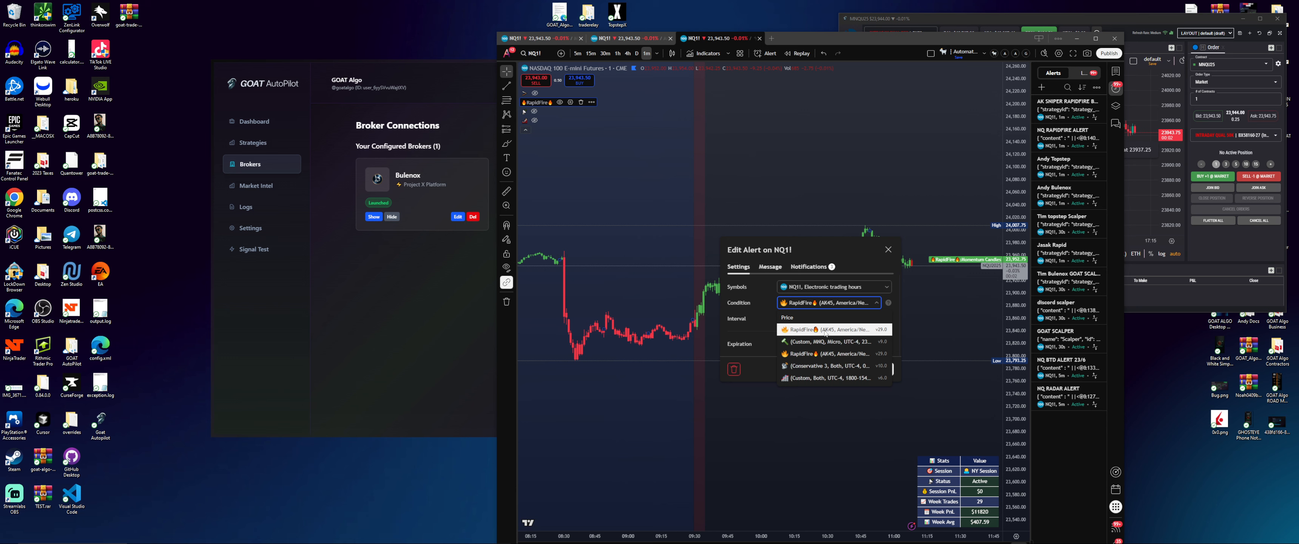
click(823, 354)
click(890, 372)
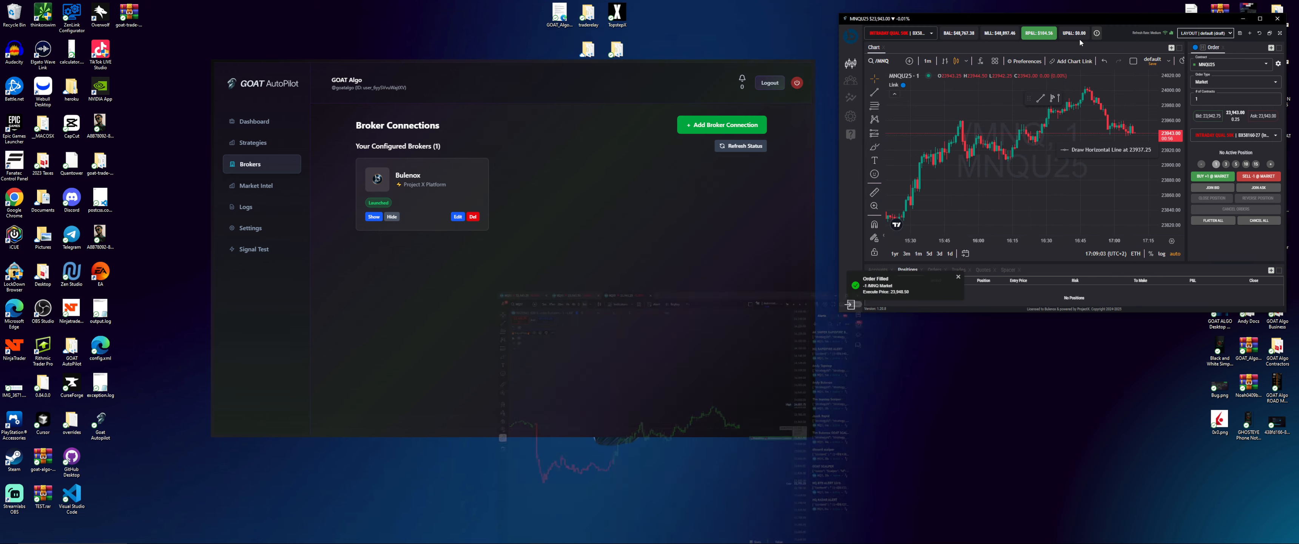
Edit AK SNIPER RAPIDFIRE to trade the NQU25 contract and update the strategy
click(1079, 38)
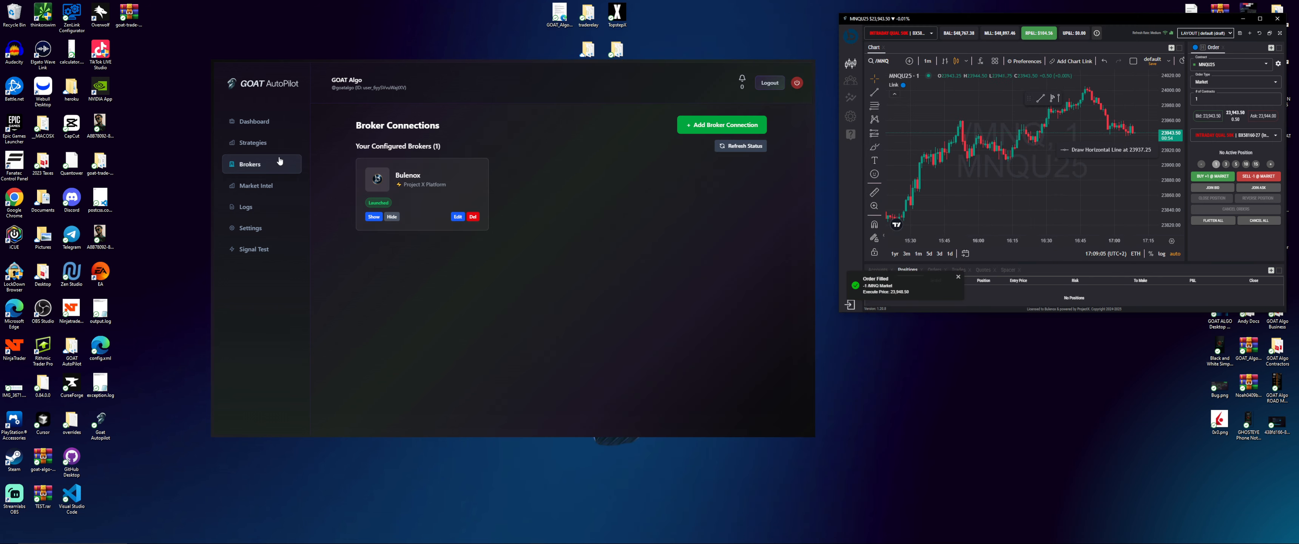
click(273, 143)
scroll(435, 273, down, 2)
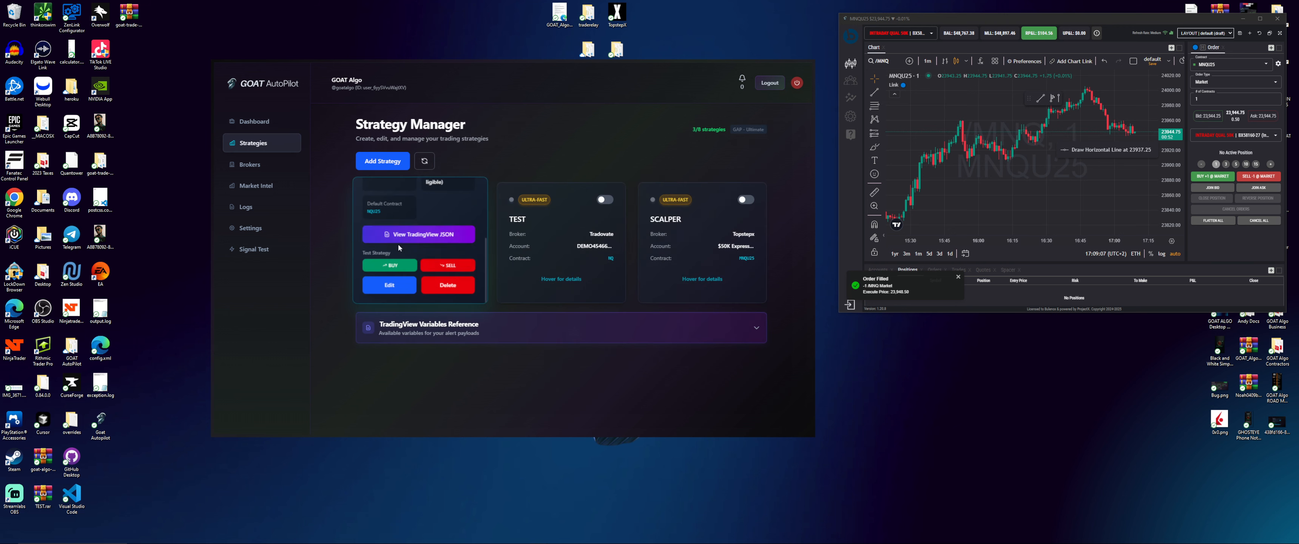
click(391, 288)
scroll(428, 289, down, 3)
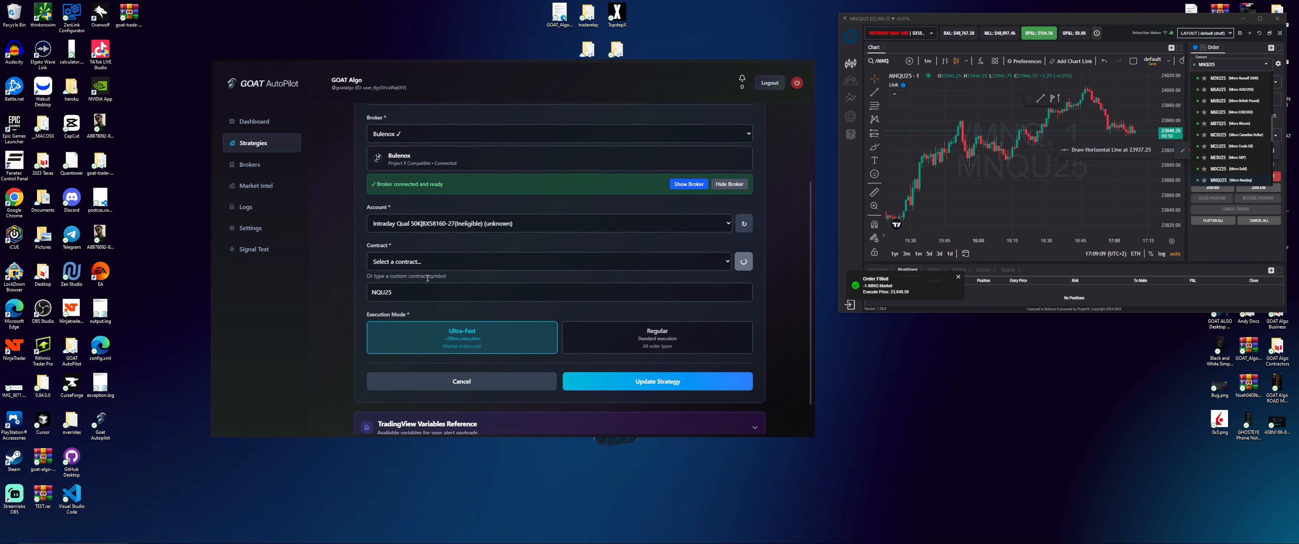
click(429, 263)
scroll(435, 309, down, 1)
click(407, 230)
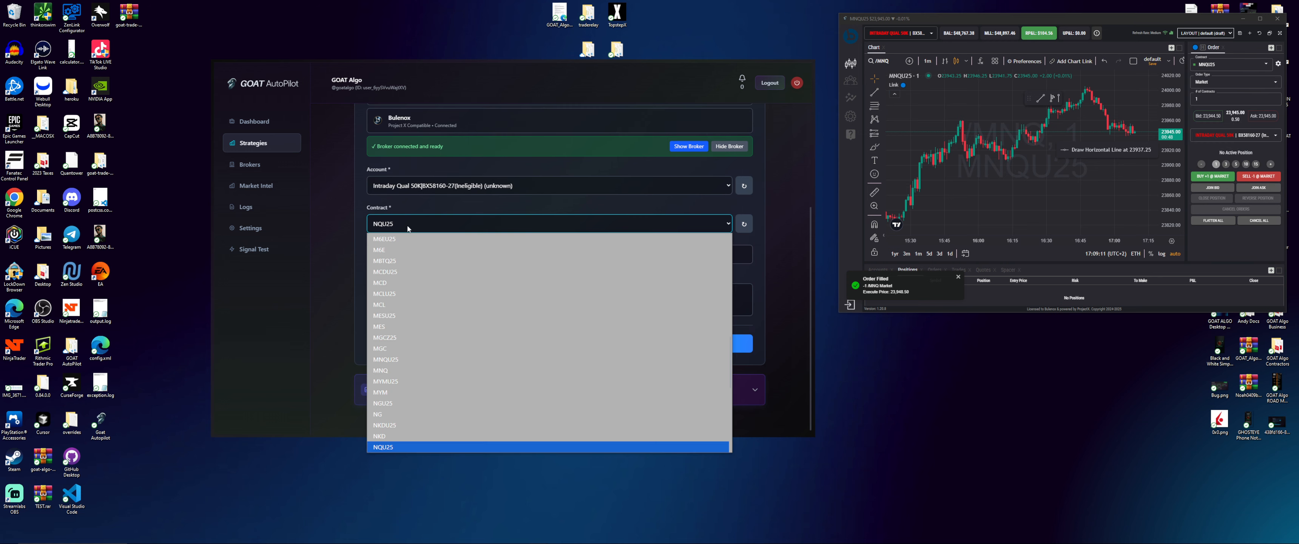
scroll(419, 423, down, 1)
click(404, 382)
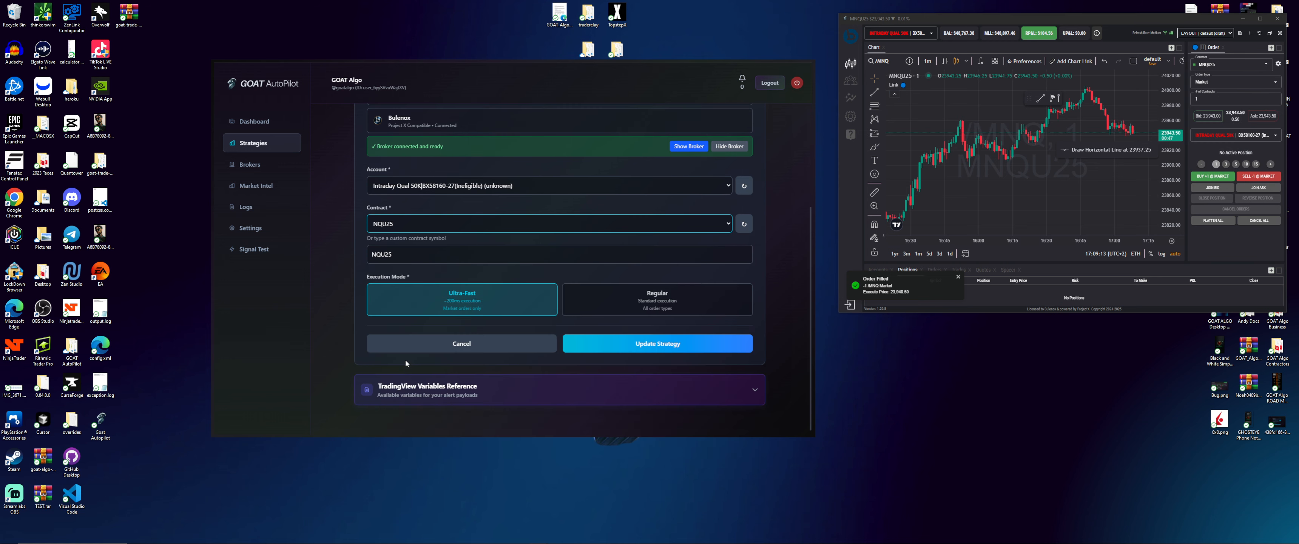
click(648, 347)
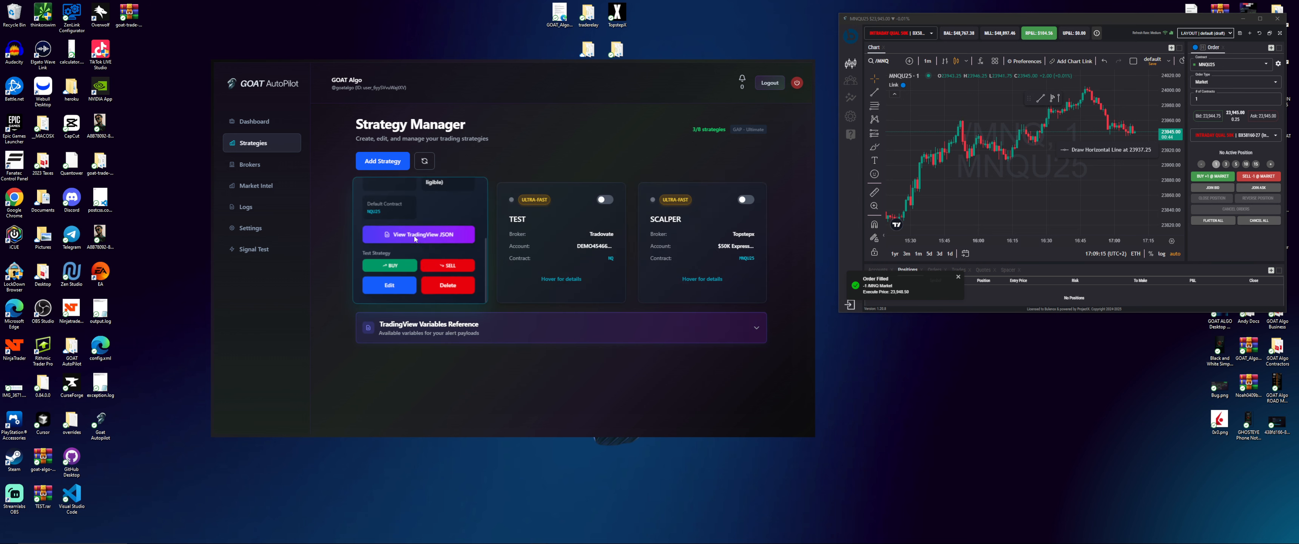
Send test BUY and SELL signals, then switch the trading window's contract to NQU25
click(404, 266)
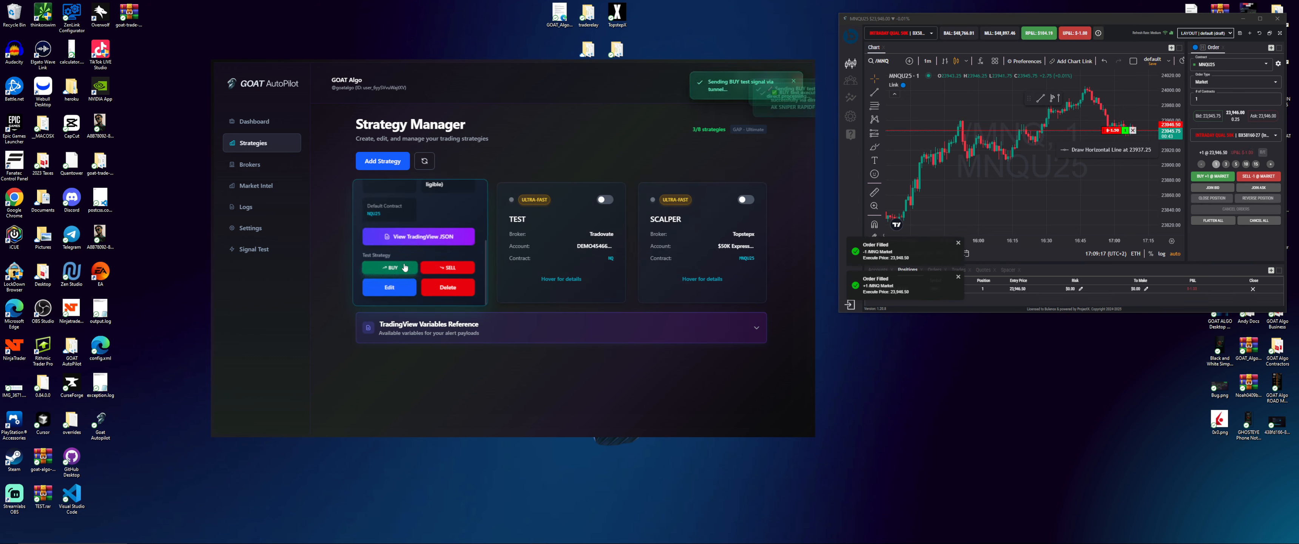
click(444, 267)
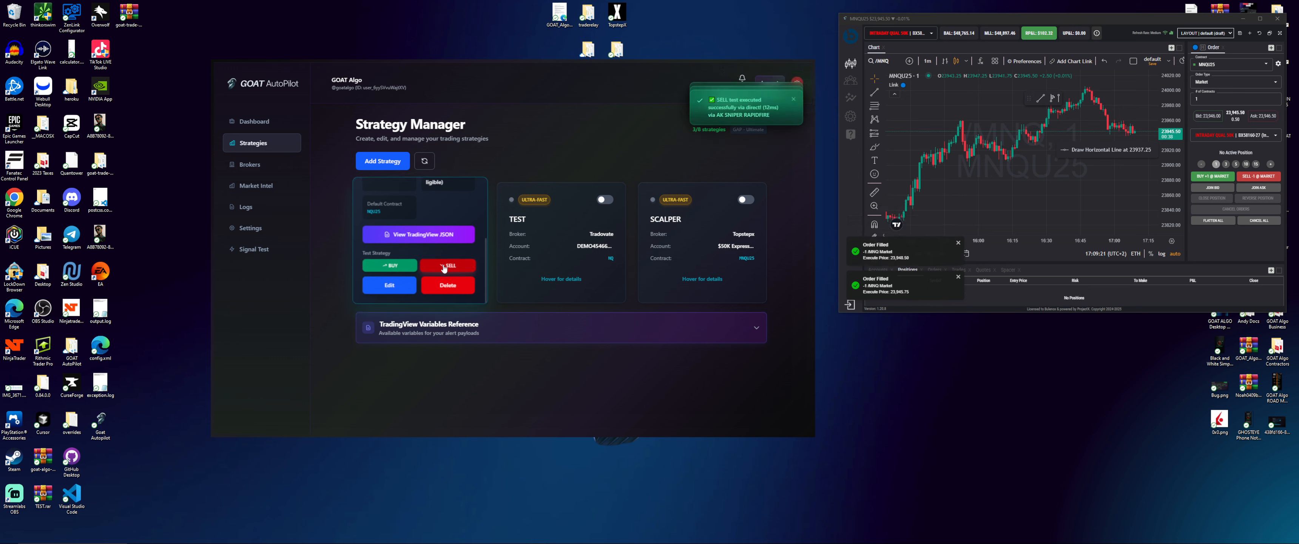
click(1214, 68)
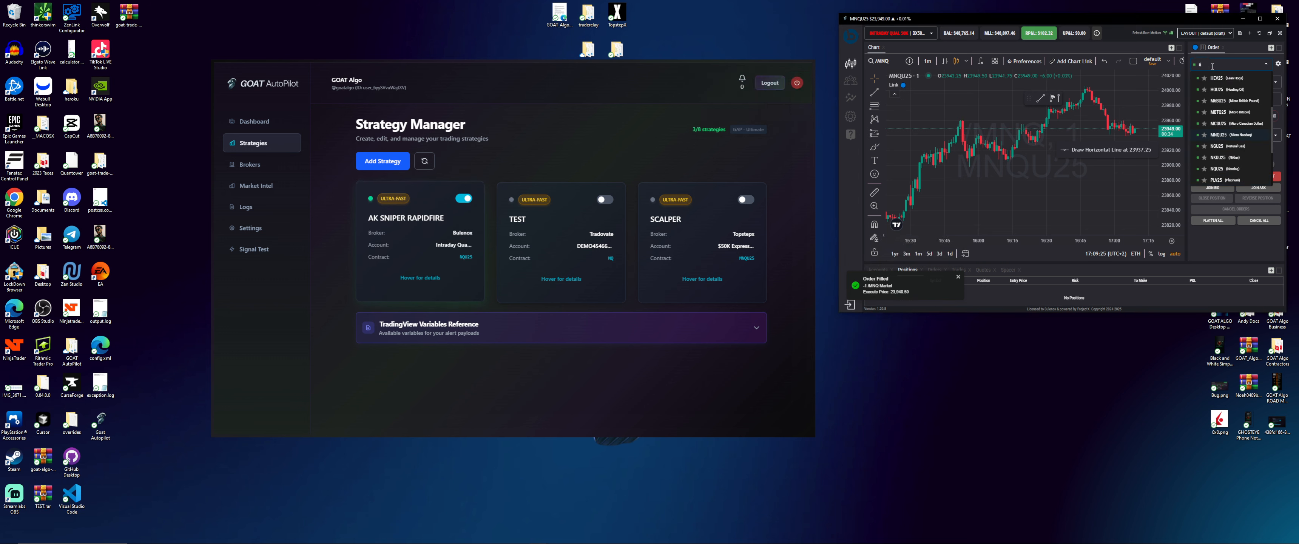
text(nqu)
click(1216, 90)
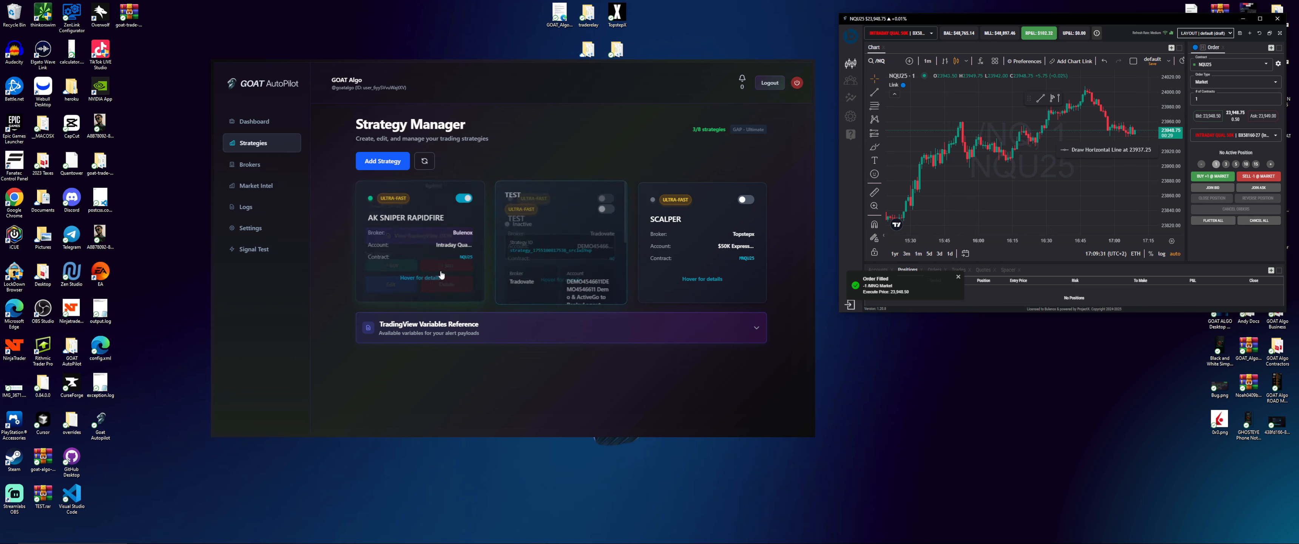
Change AK SNIPER RAPIDFIRE's execution mode to Regular and update the strategy
mouse_move(432, 214)
click(390, 287)
scroll(619, 273, down, 3)
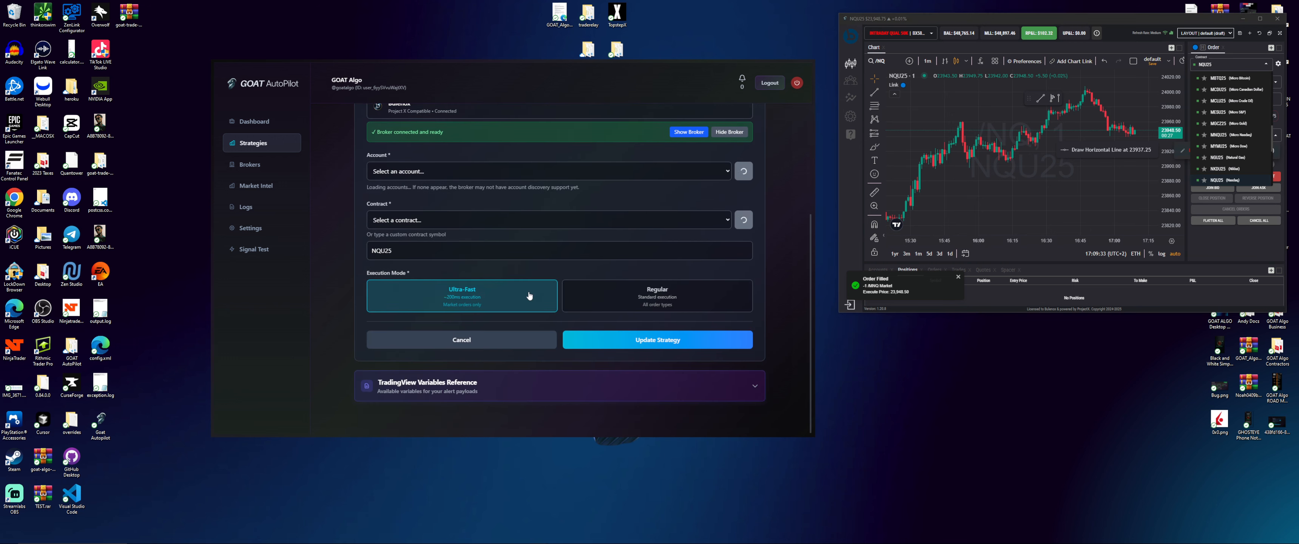
click(623, 289)
scroll(628, 295, down, 3)
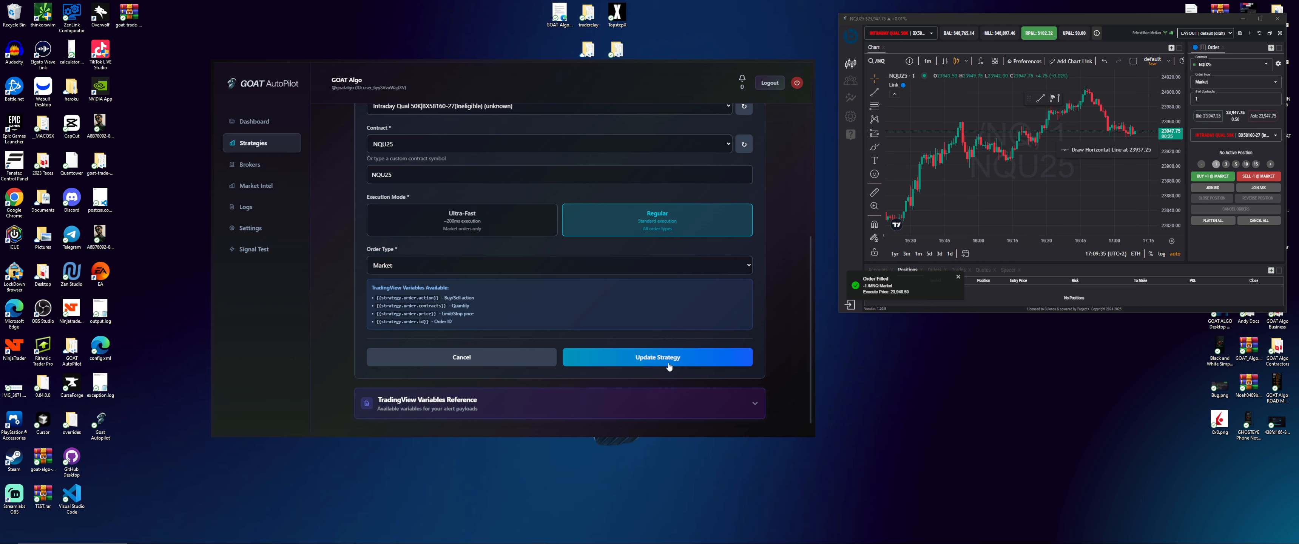
click(664, 355)
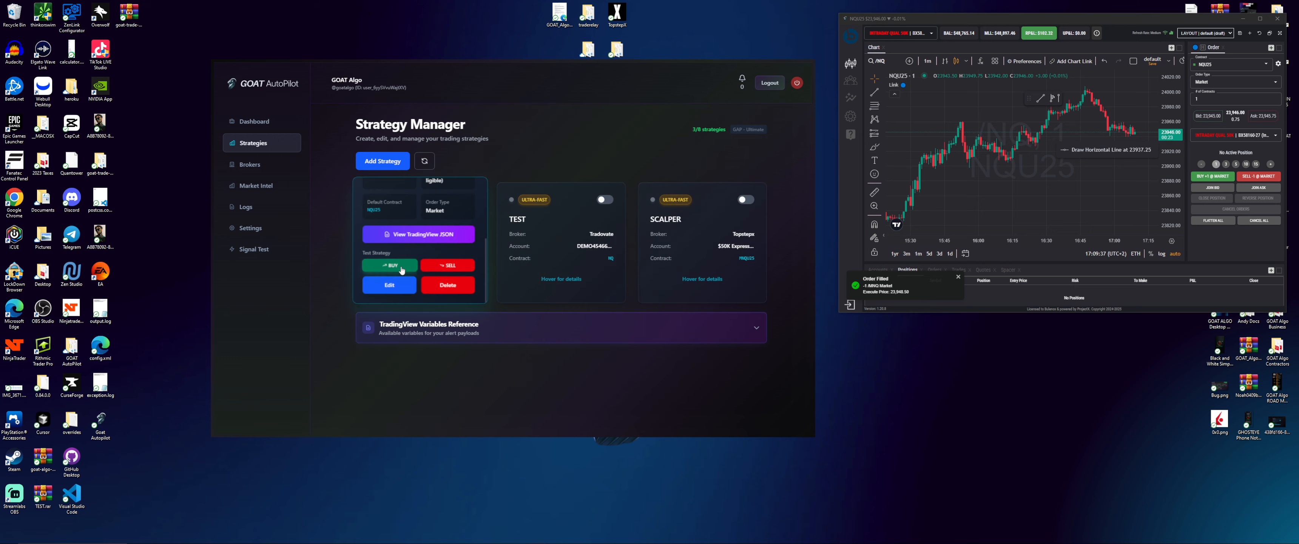
Send test BUY and SELL signals, which fill as NQ orders leaving no position
click(401, 267)
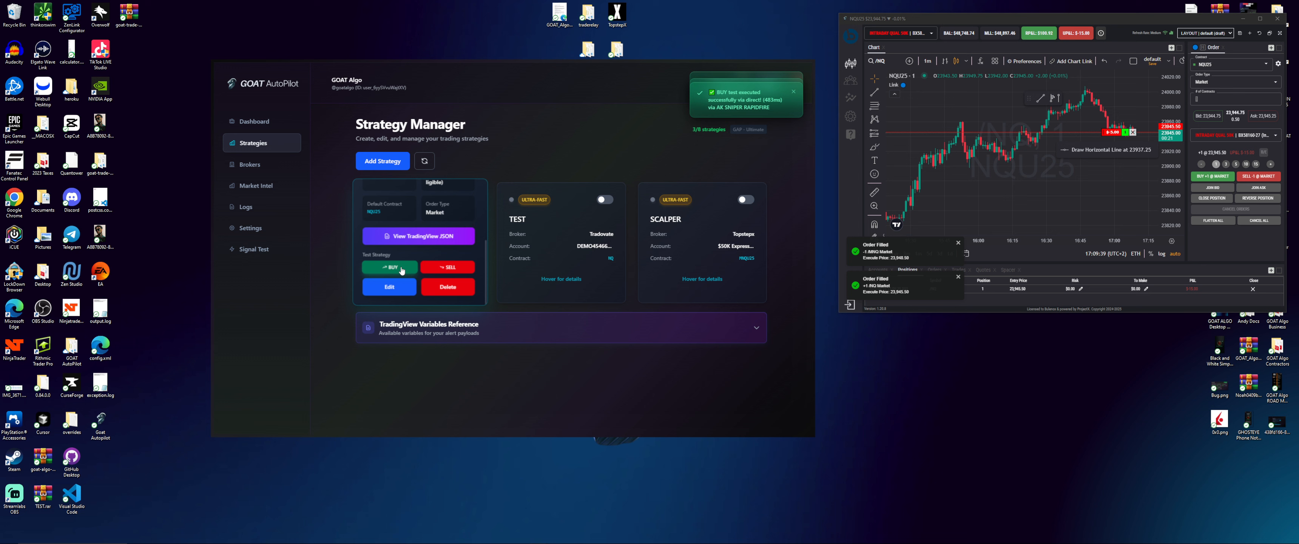
click(444, 268)
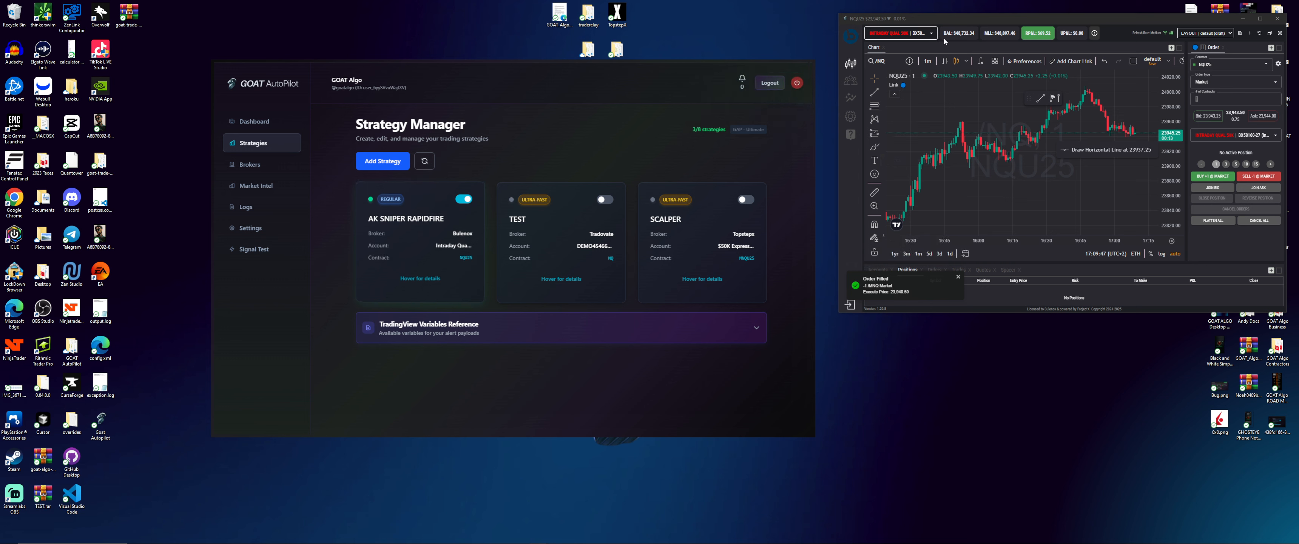
mouse_move(434, 220)
Close the Bulenox trading window and delete the Bulenox broker connection
click(244, 166)
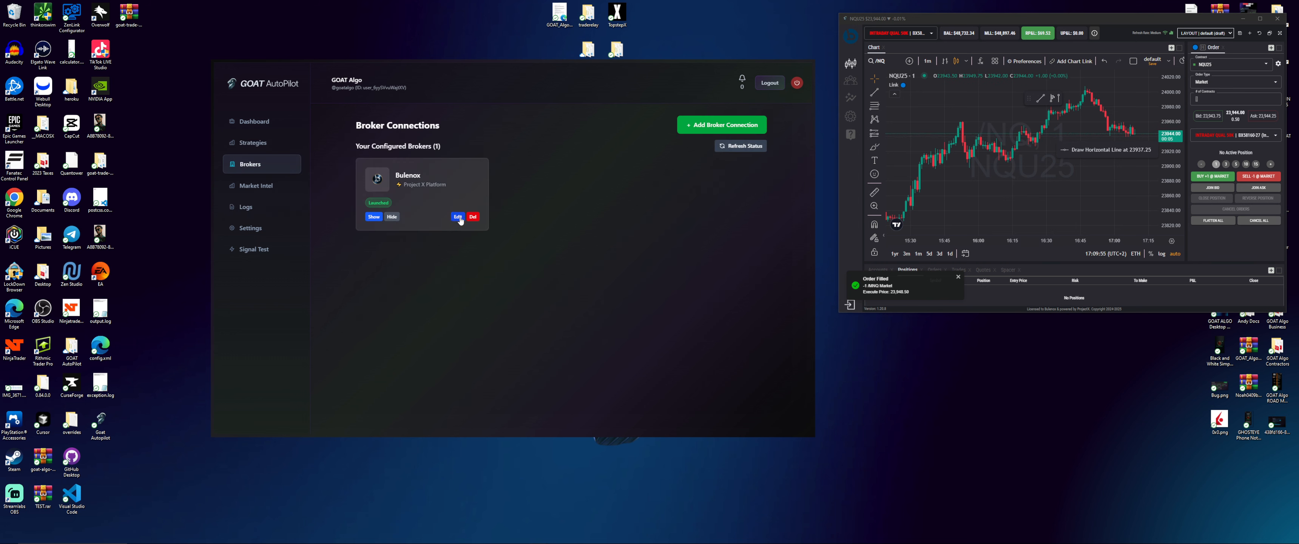
click(1278, 18)
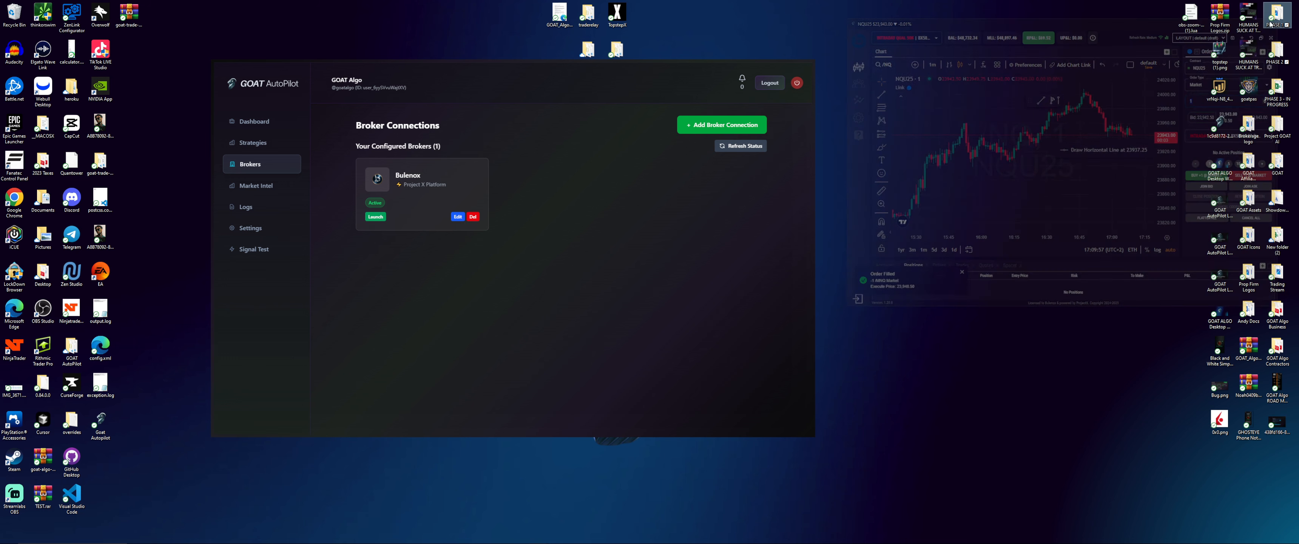
click(473, 217)
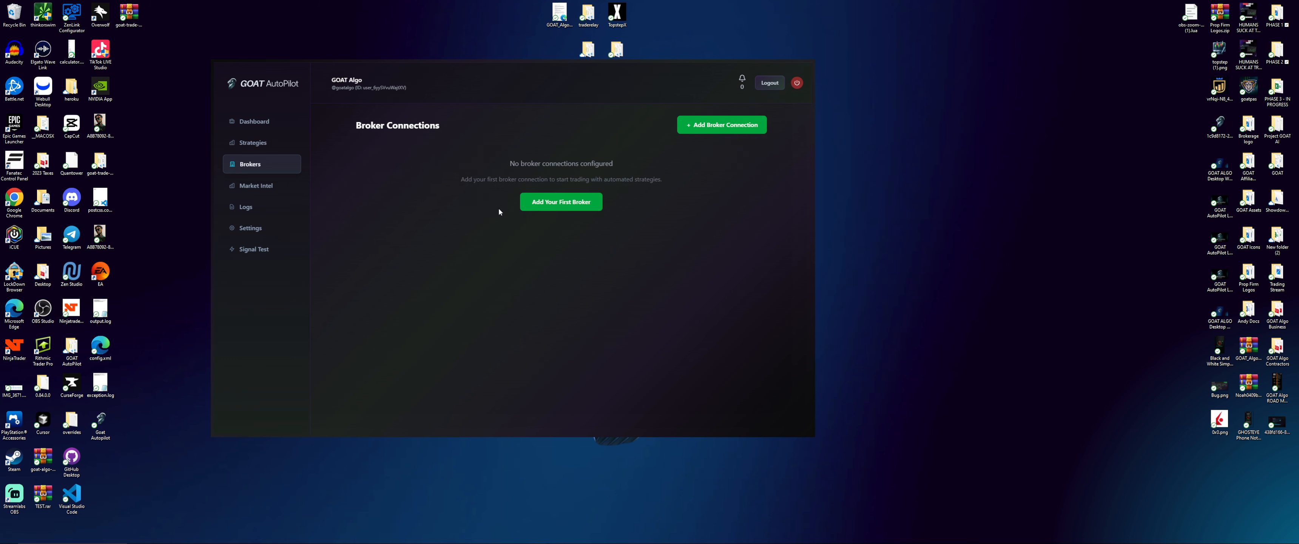
Add a Tradovate broker connection with the login username and password, and save it
click(708, 127)
scroll(501, 290, down, 3)
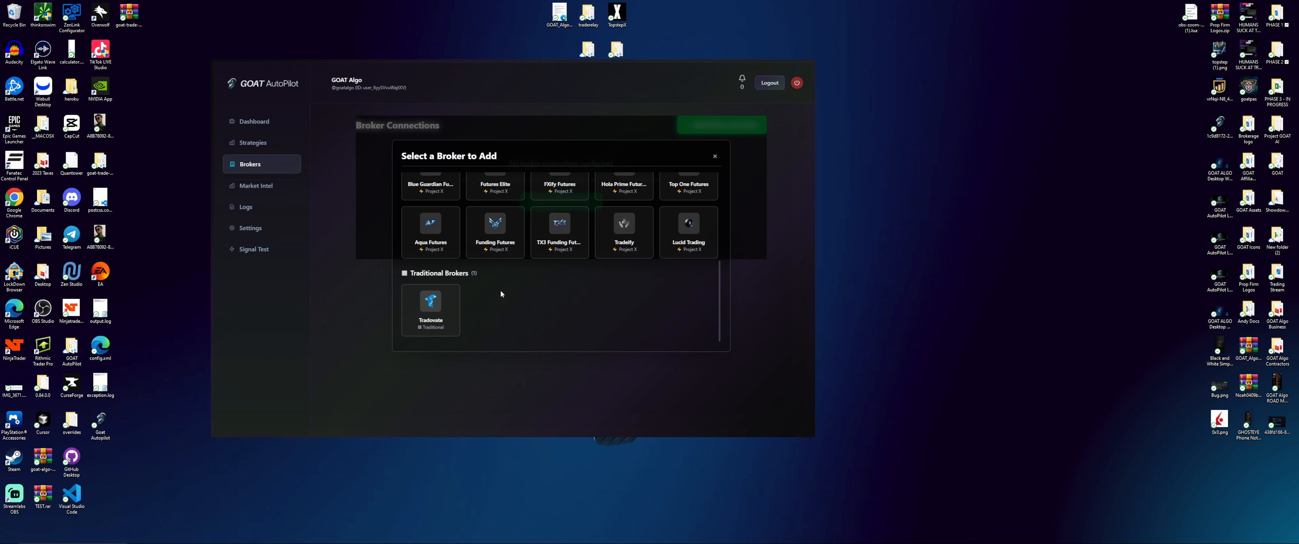
click(432, 305)
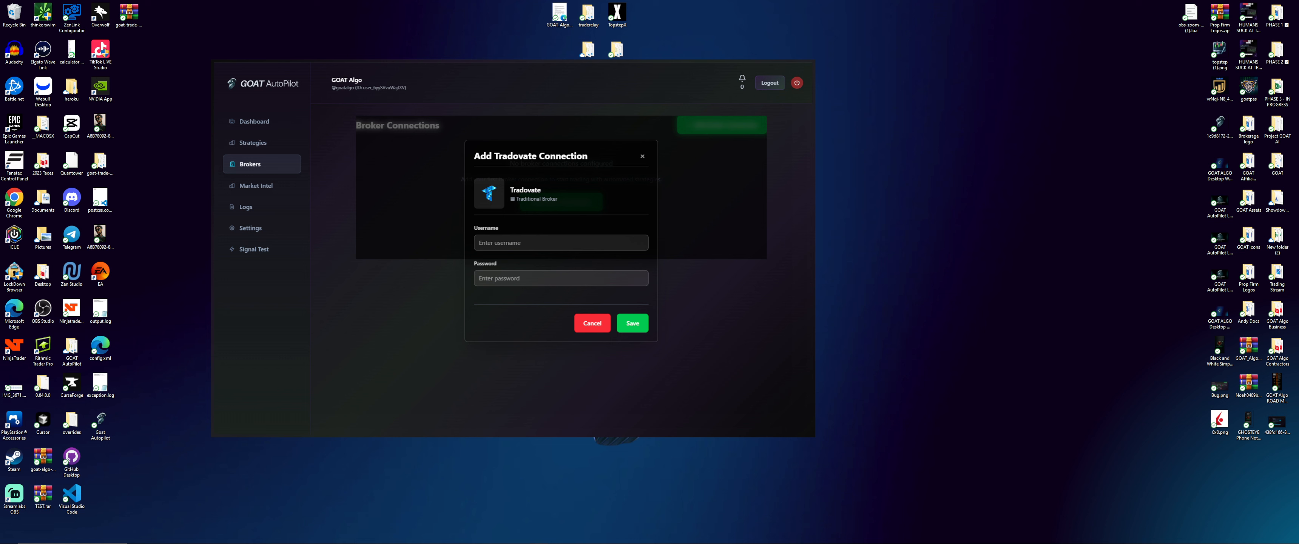
click(590, 240)
click(483, 278)
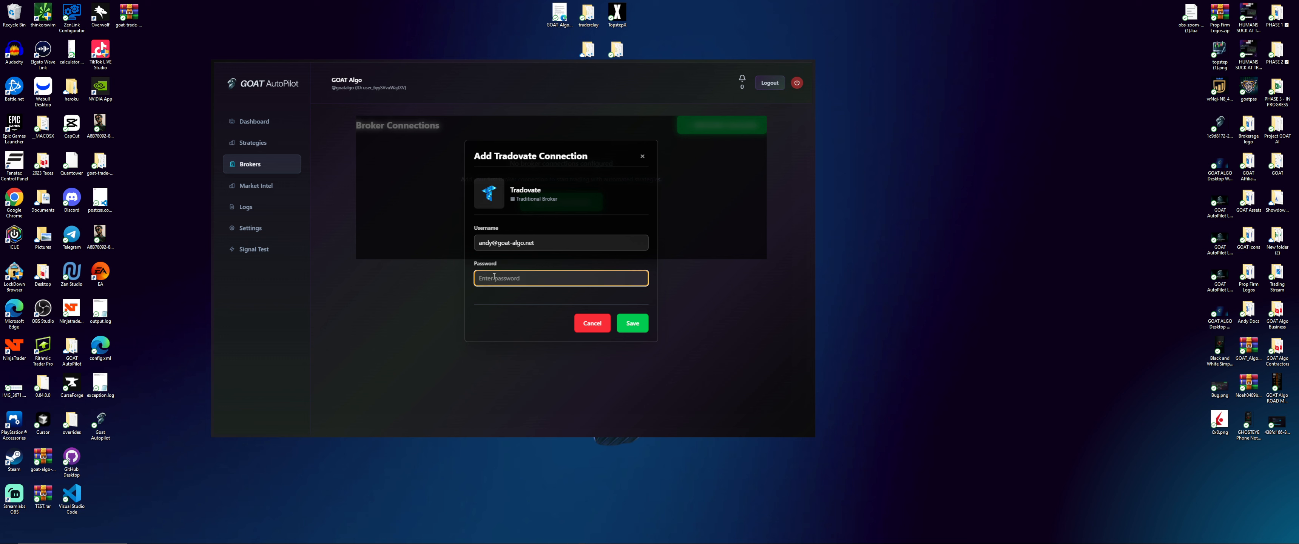
click(642, 322)
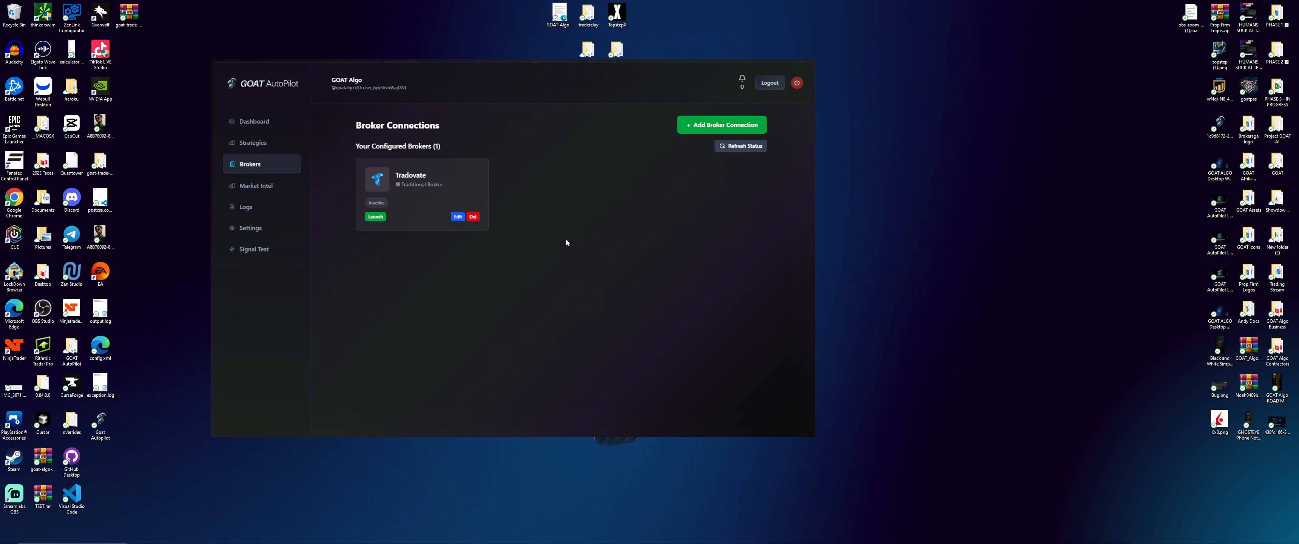
Launch the Tradovate connection and log in to its window in Simulation mode
click(376, 217)
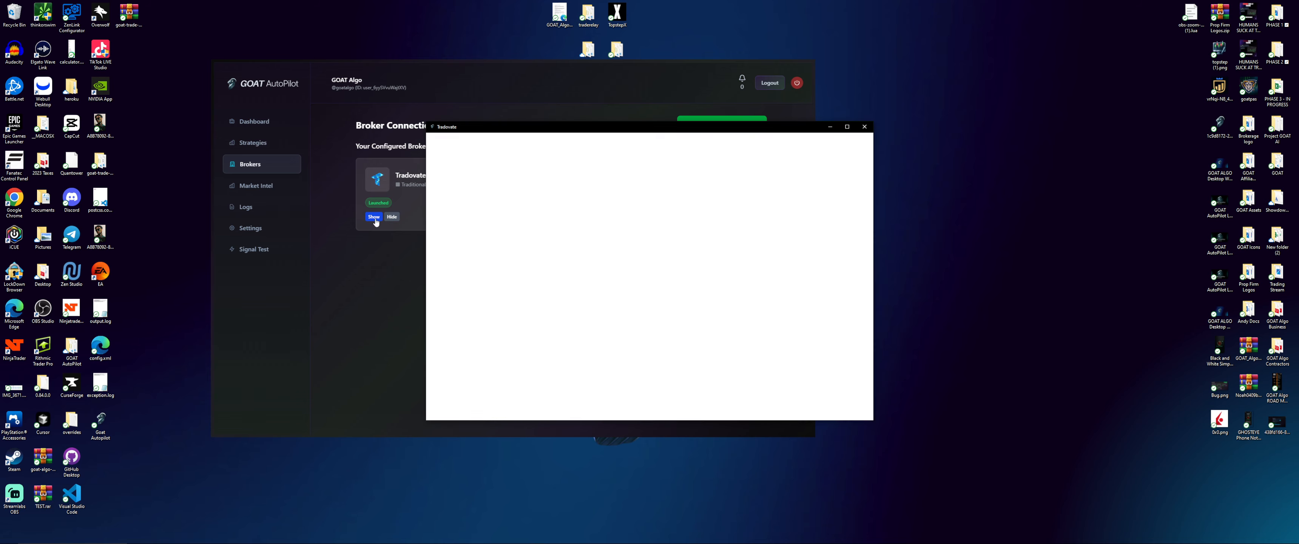
drag(607, 125, 1004, 72)
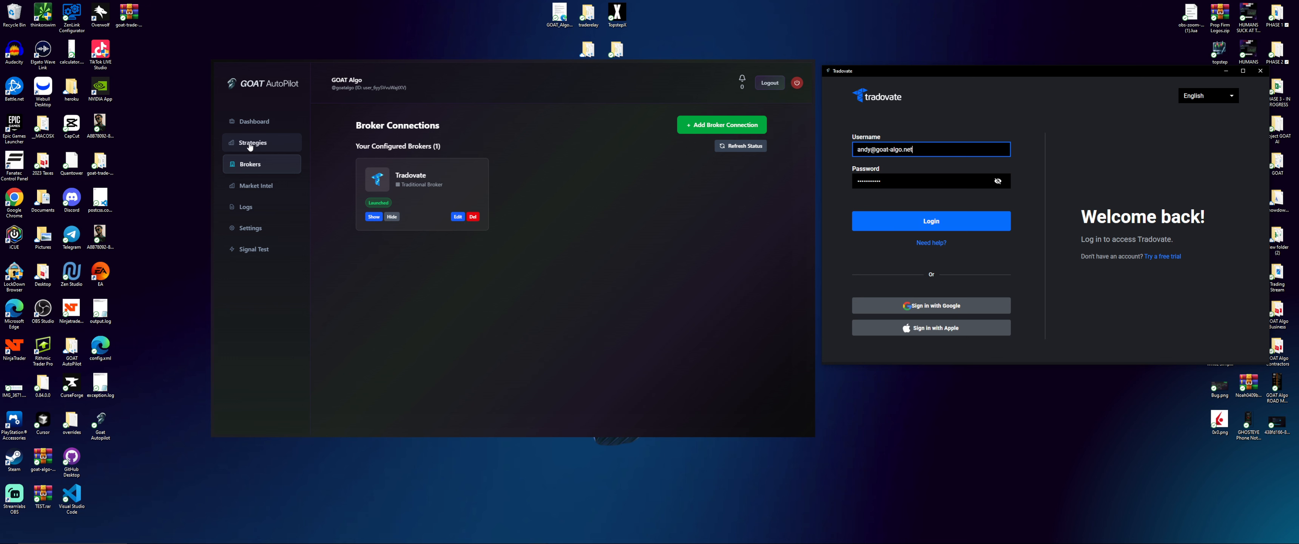
click(1178, 299)
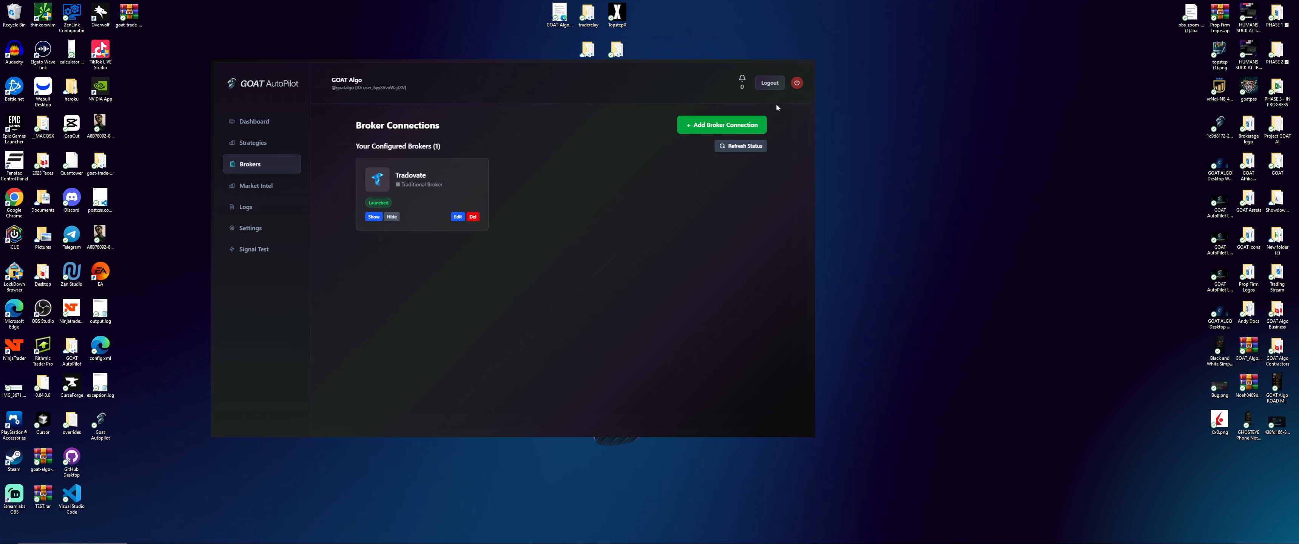
Open the AK SNIPER RAPIDFIRE strategy for editing from the strategies list
click(254, 143)
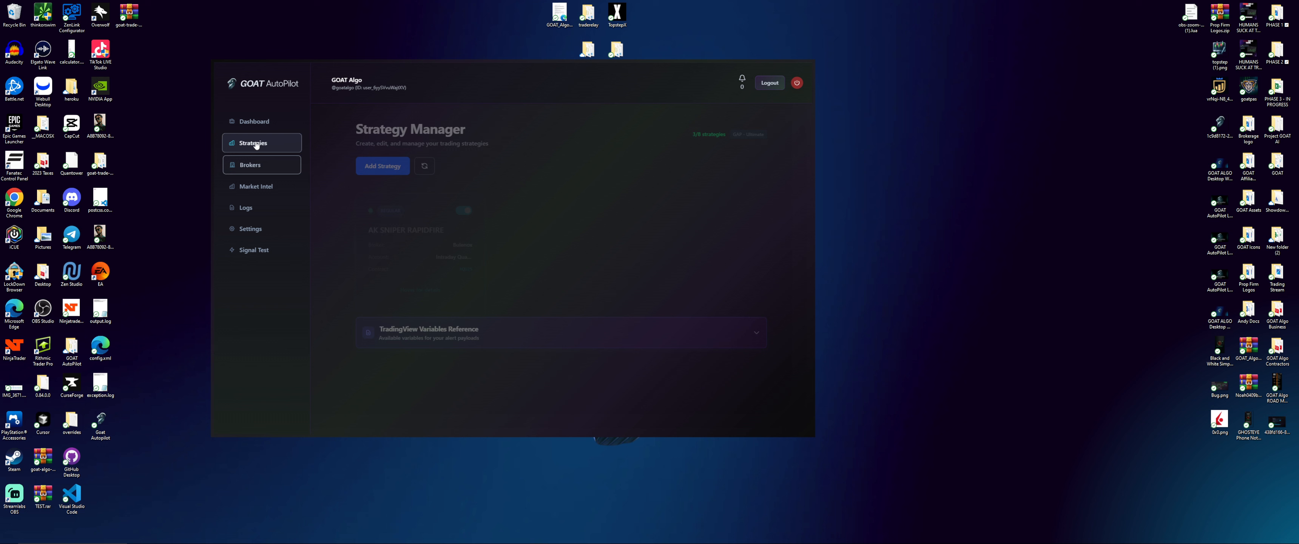
mouse_move(434, 257)
scroll(434, 253, down, 5)
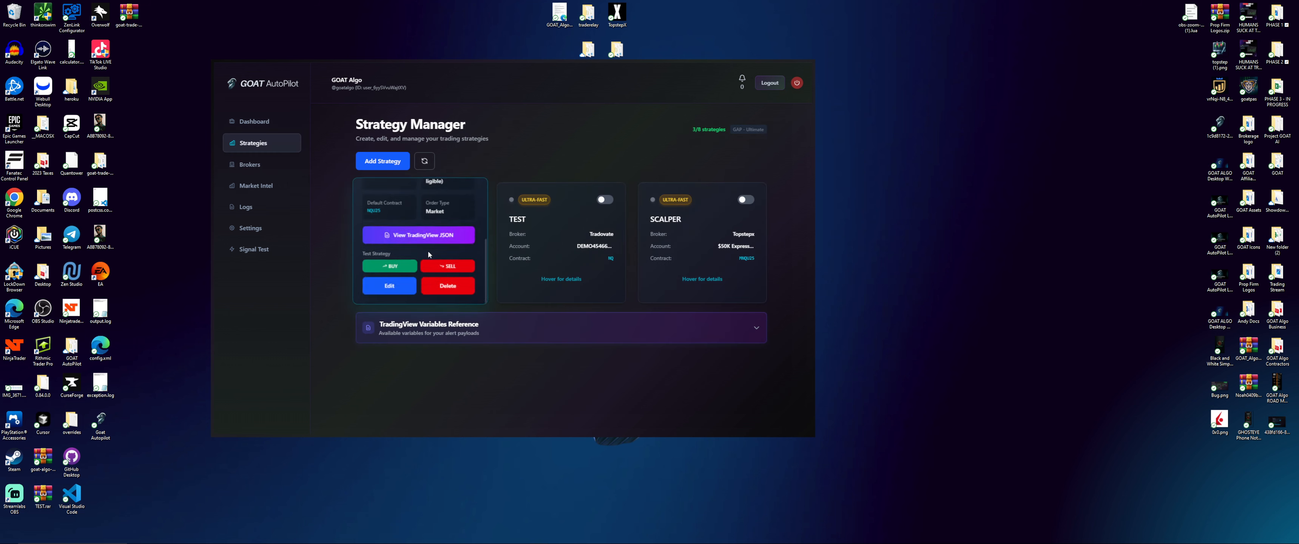
click(386, 284)
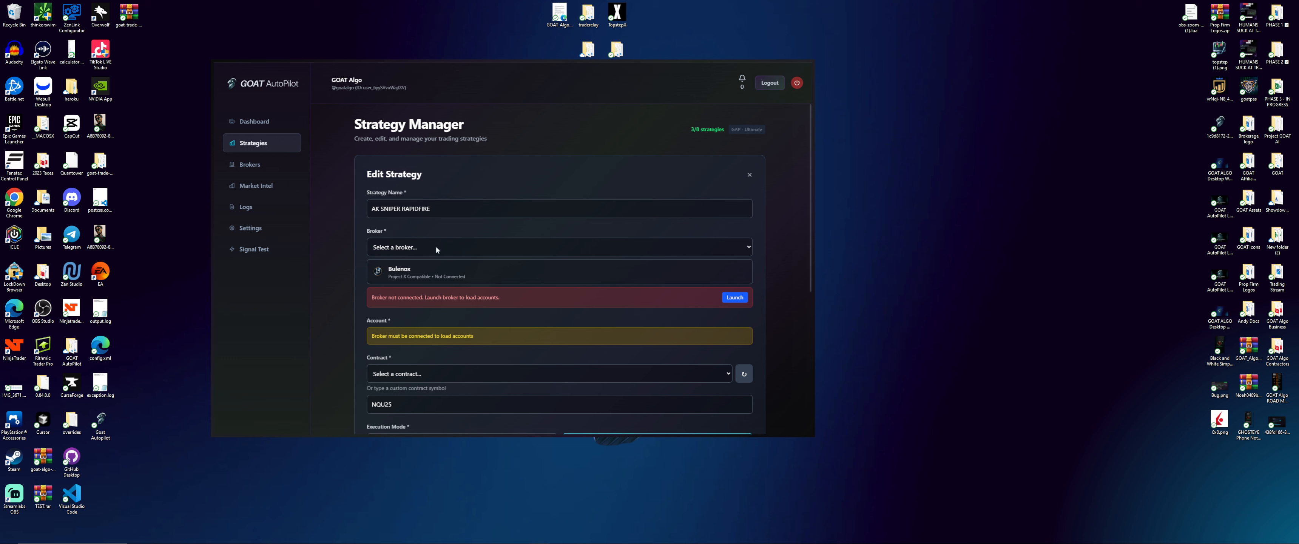
scroll(443, 223, down, 3)
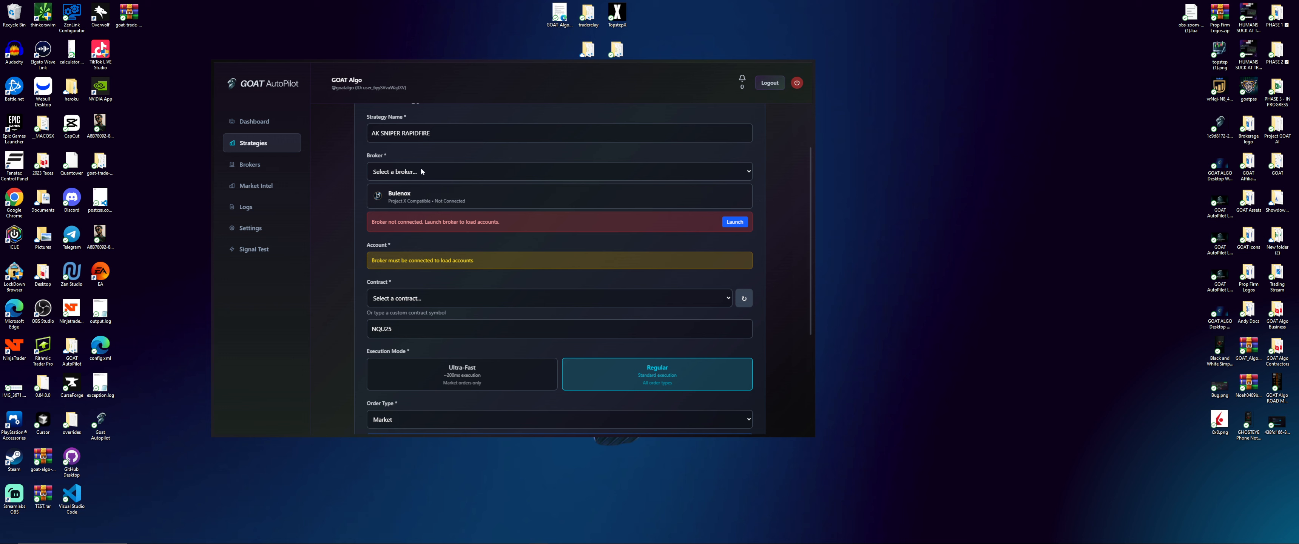
Switch the broker to Tradovate with Ultra-Fast execution and the Tradovate demo account
click(421, 171)
click(423, 191)
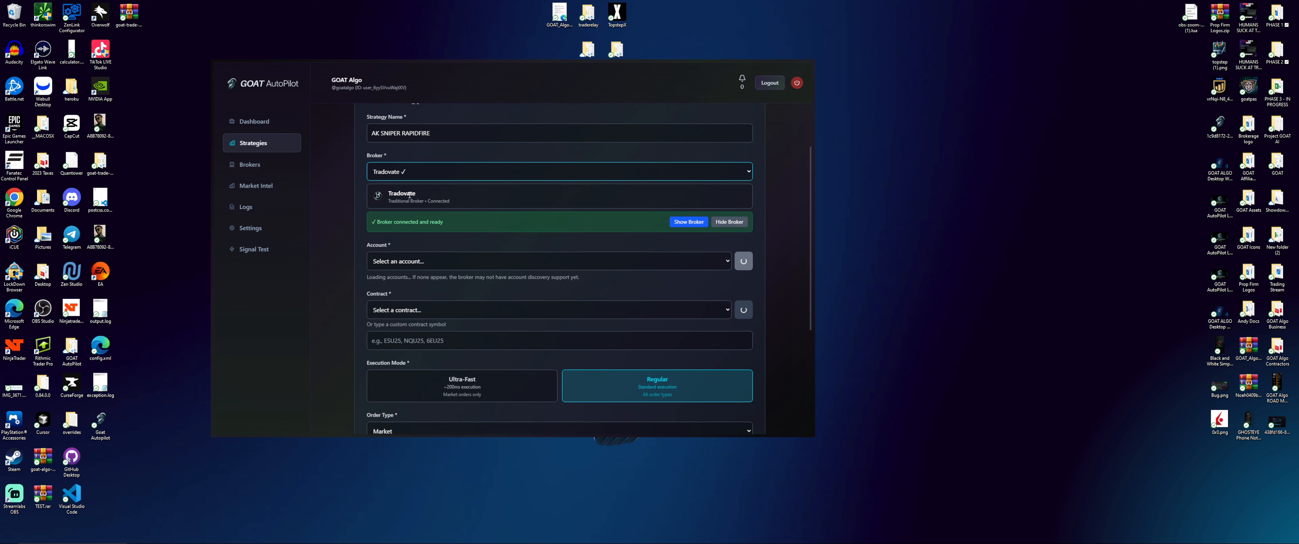
click(682, 223)
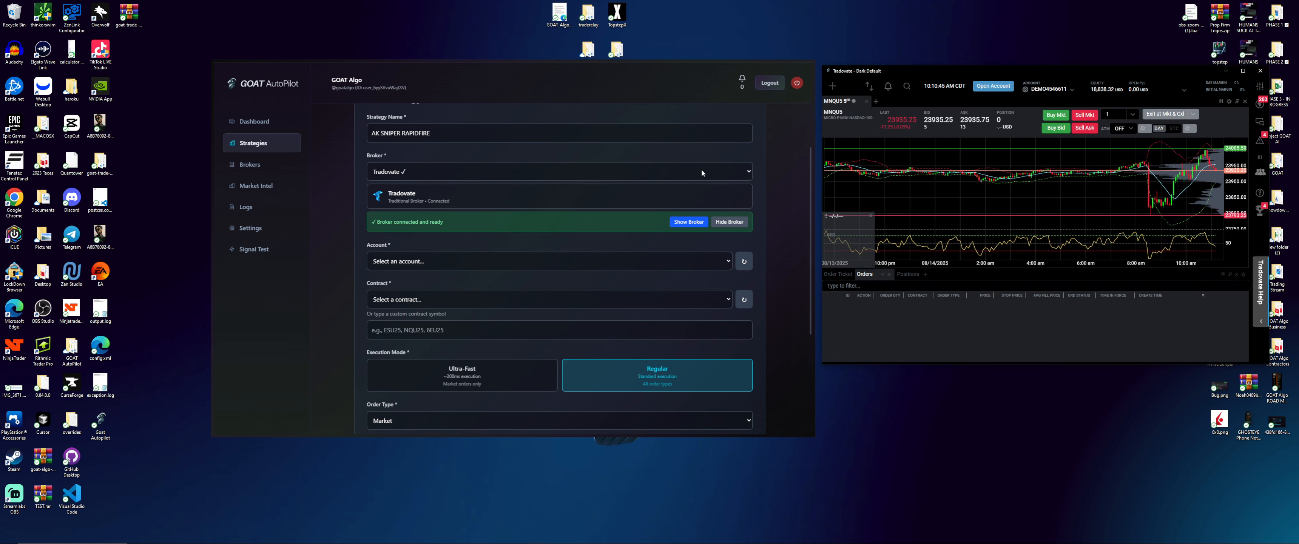
click(477, 372)
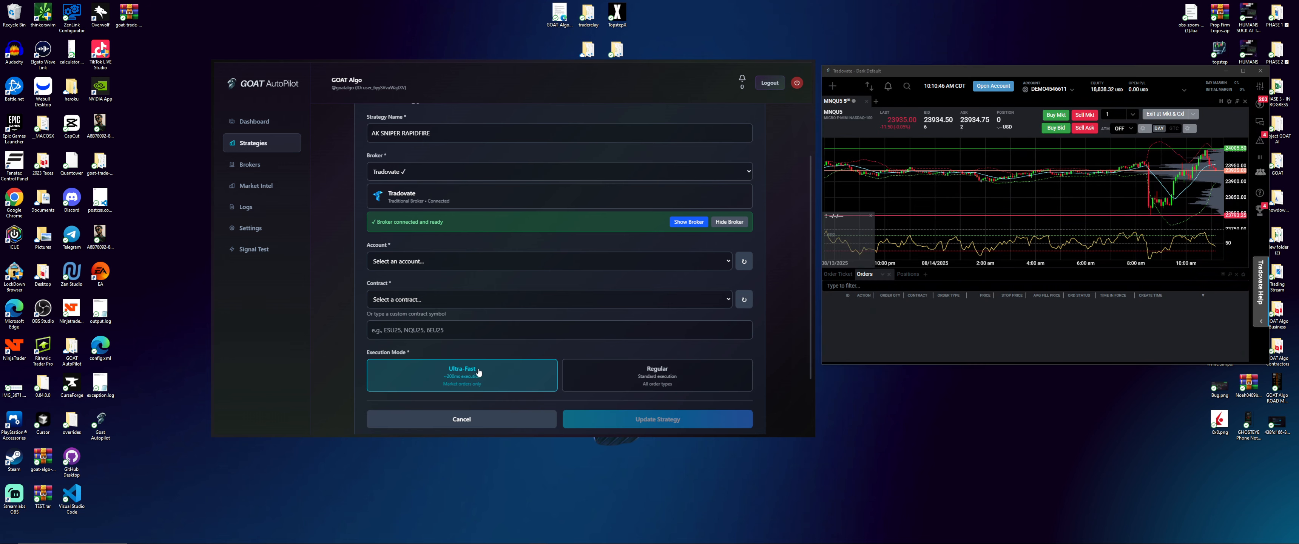
click(499, 262)
click(487, 290)
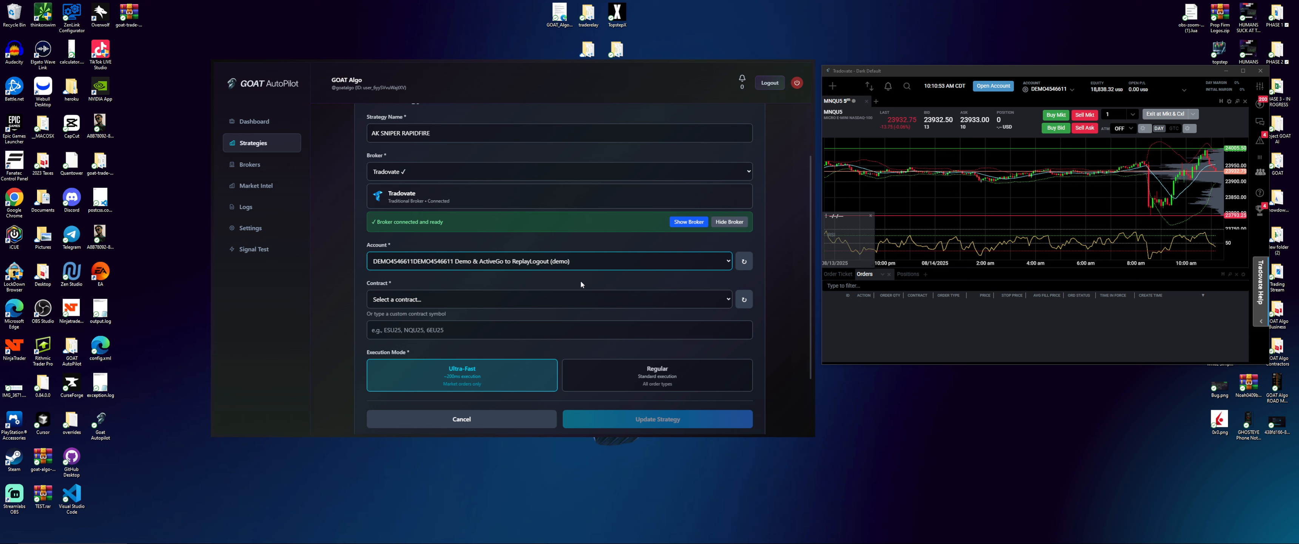
Enter NQ as the custom contract symbol and save the updated strategy
click(477, 300)
click(478, 301)
click(489, 325)
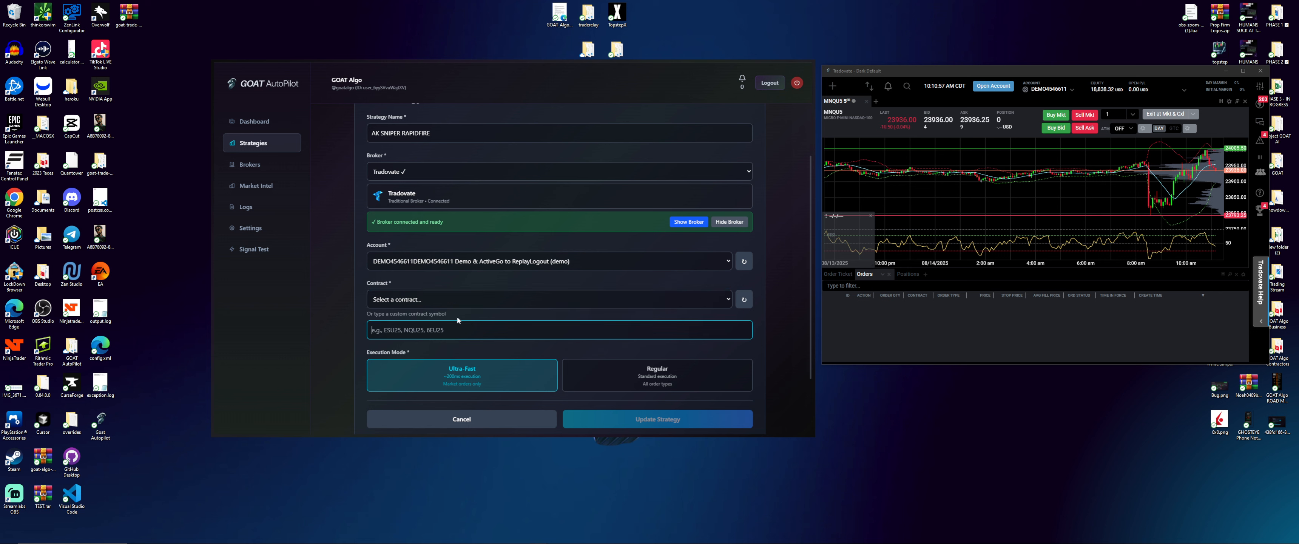
text(NQ)
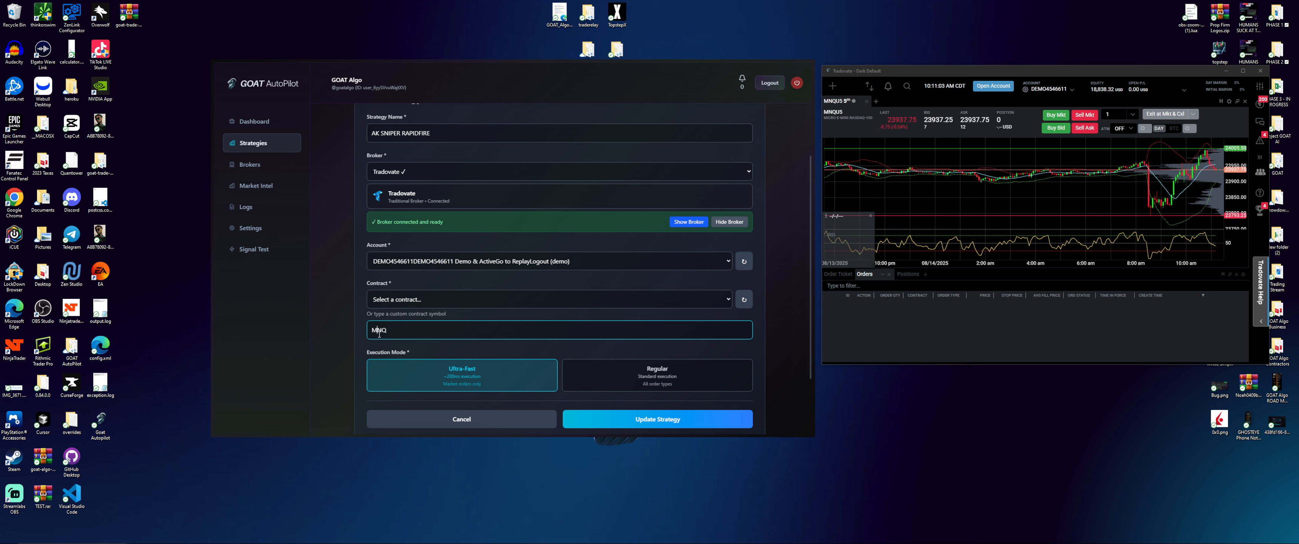
click(616, 419)
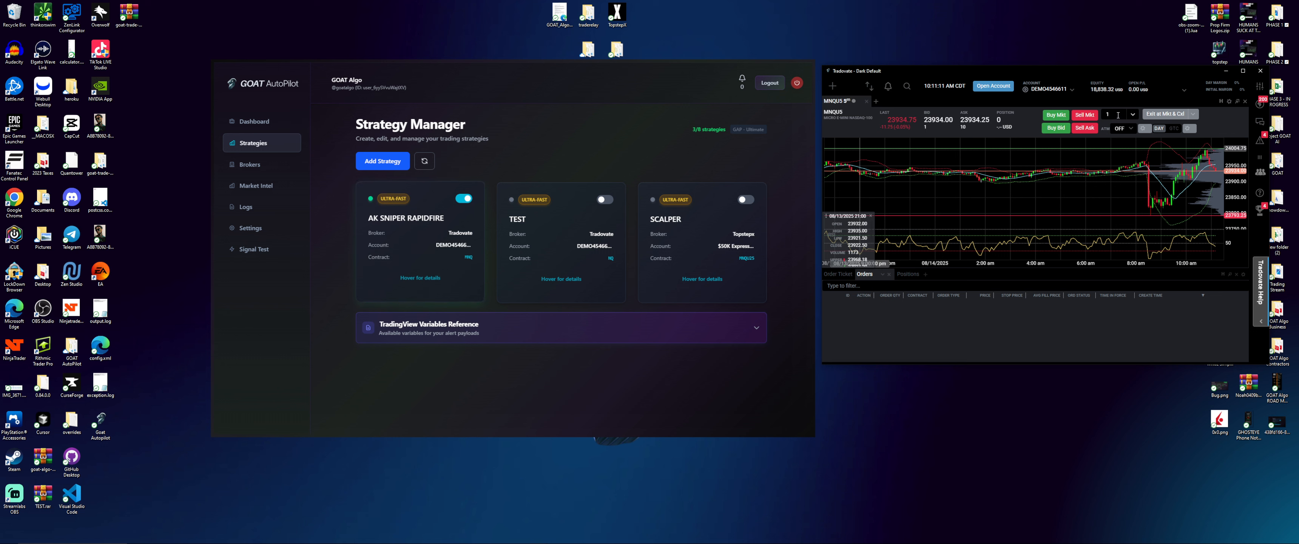
click(1072, 95)
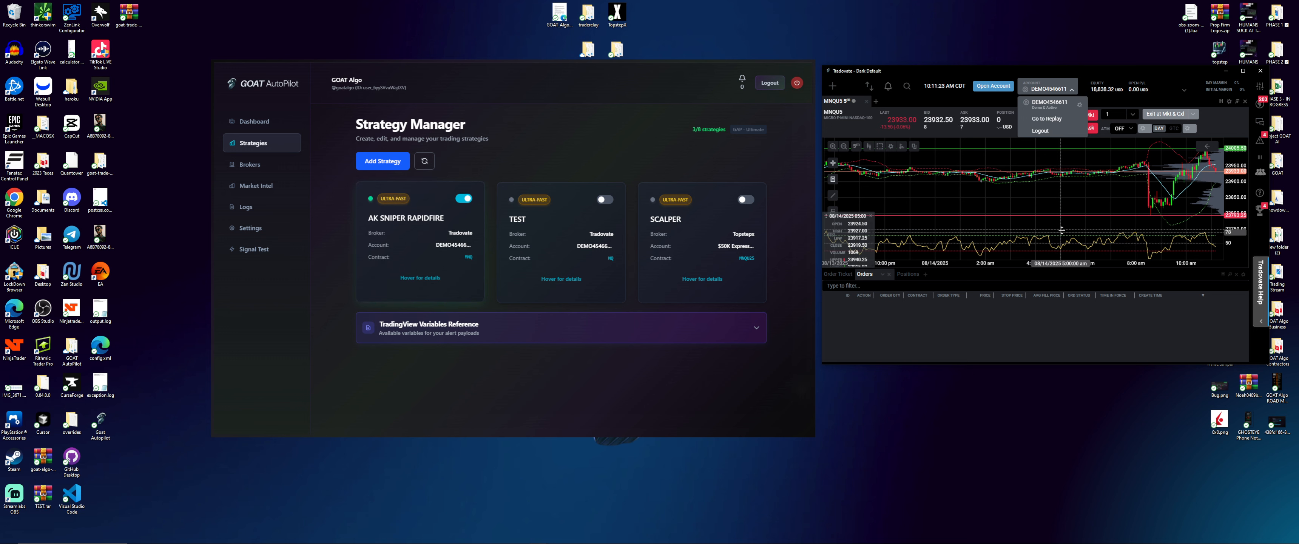
click(915, 178)
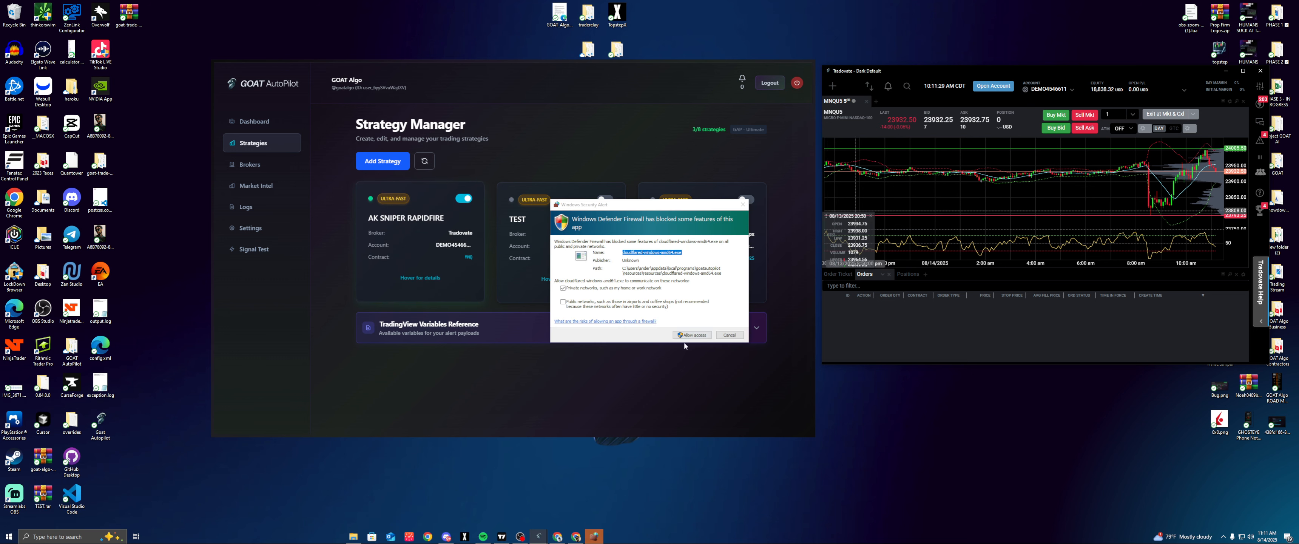
click(693, 337)
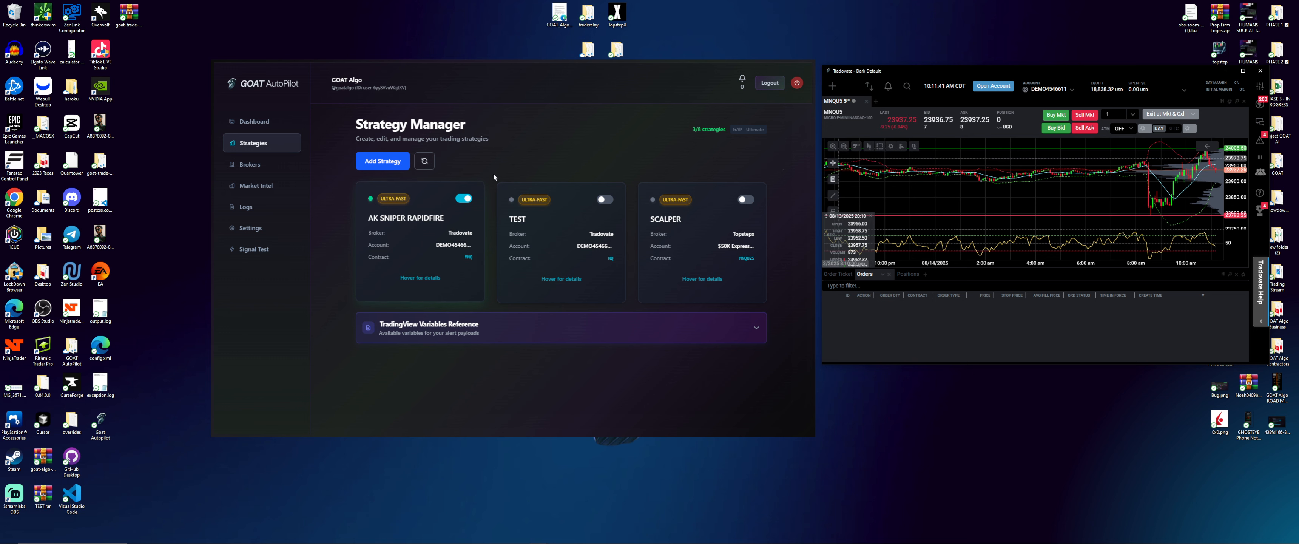
mouse_move(404, 256)
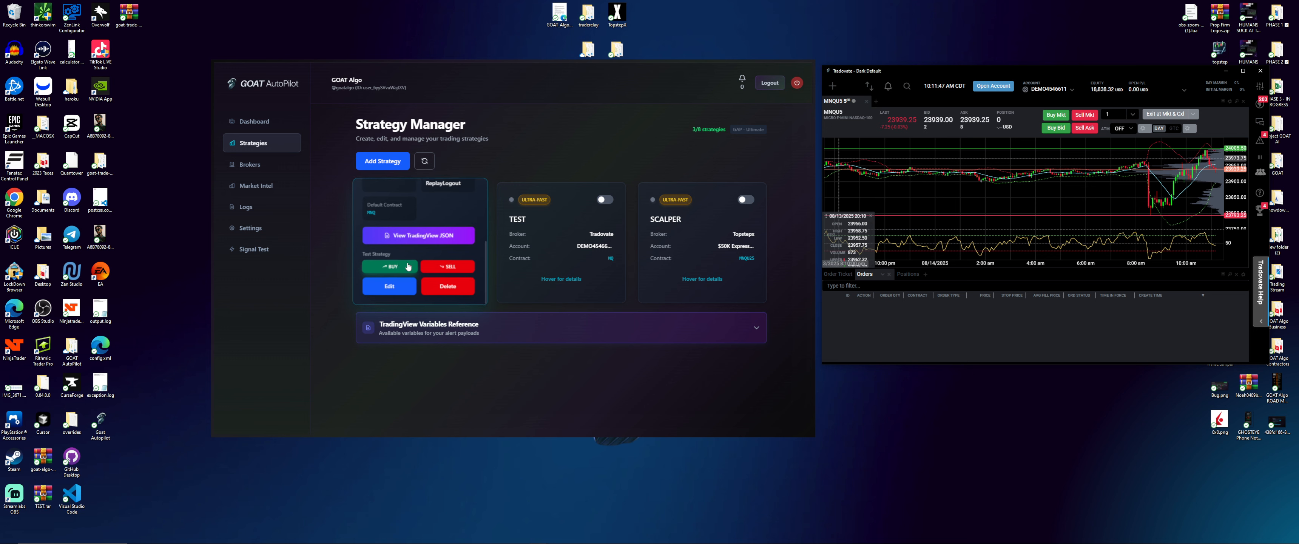
Send test BUY and SELL signals for AK SNIPER RAPIDFIRE and verify both fills in Tradovate
click(1058, 89)
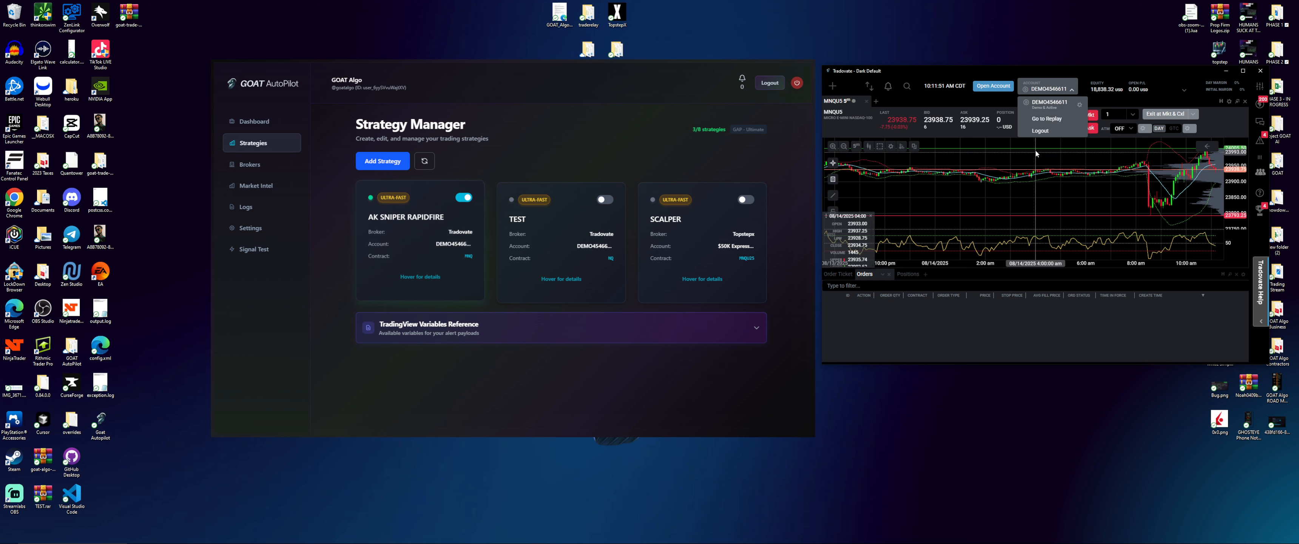
click(1071, 90)
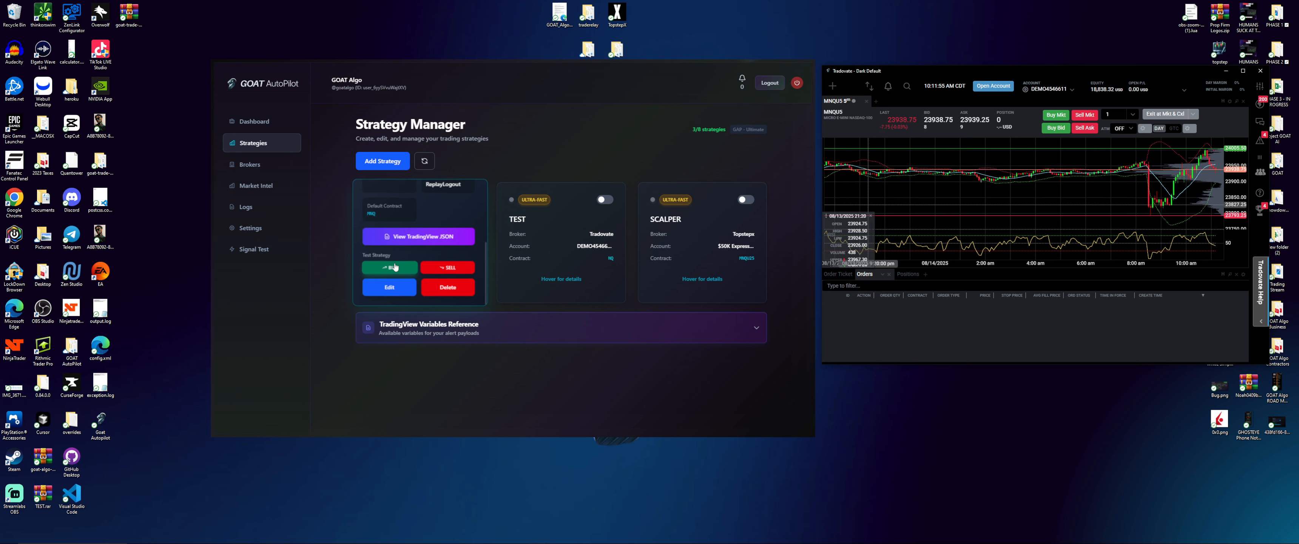
click(395, 267)
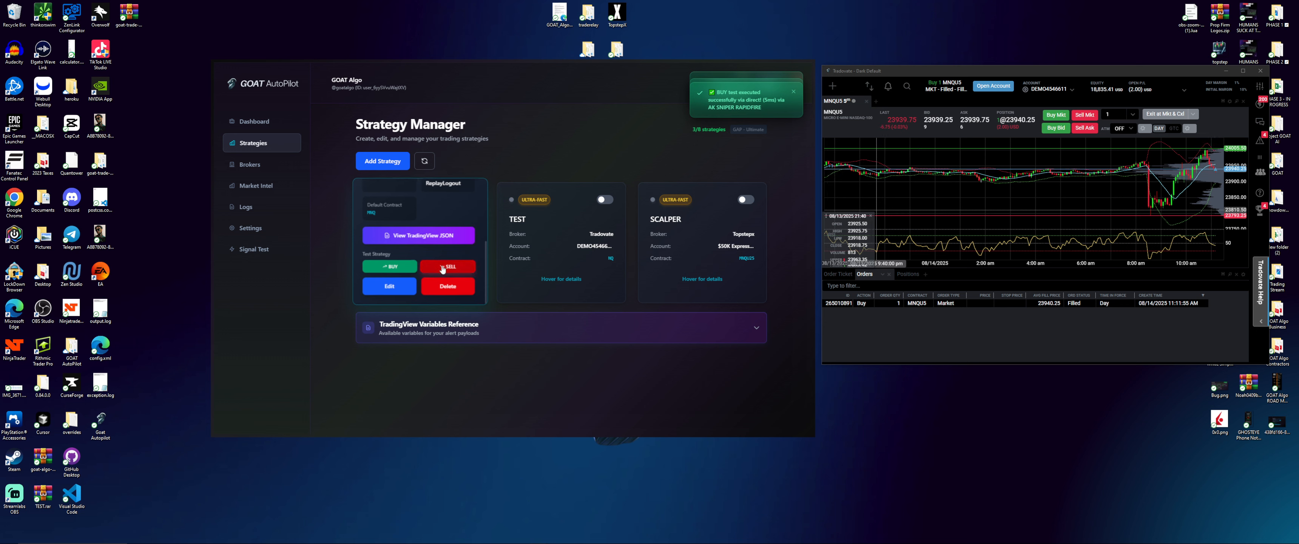
click(444, 268)
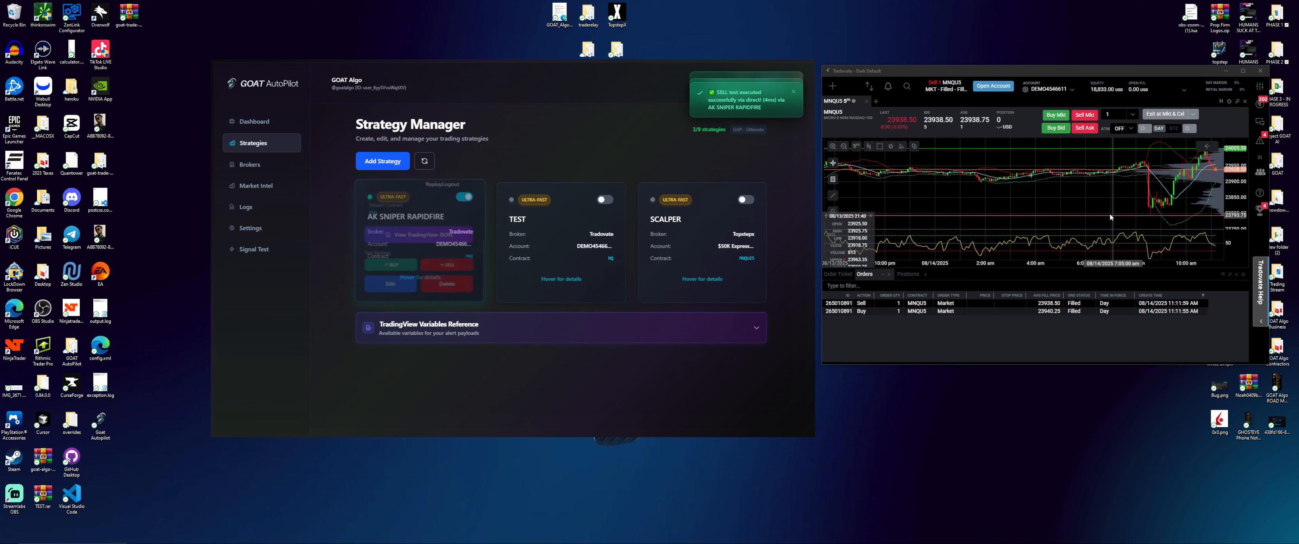
mouse_move(477, 253)
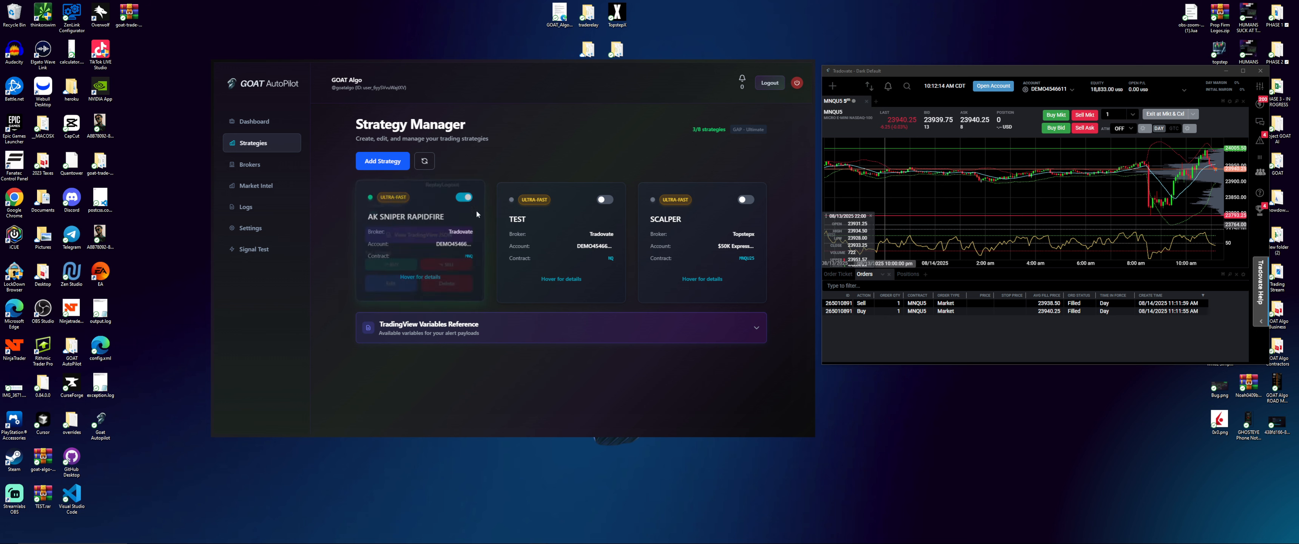
mouse_move(610, 201)
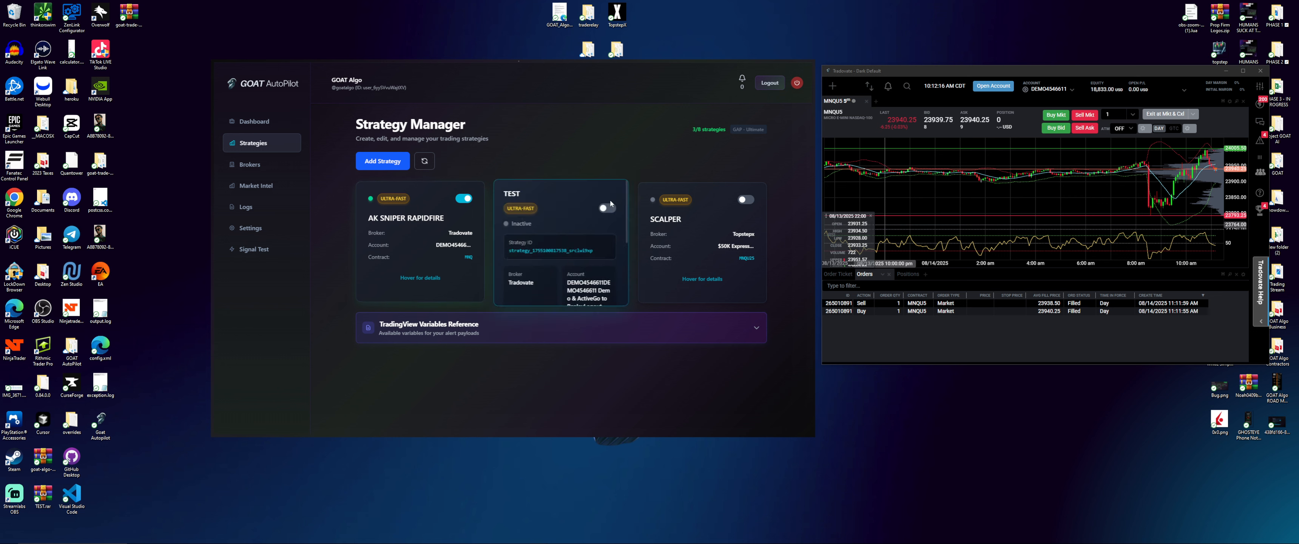